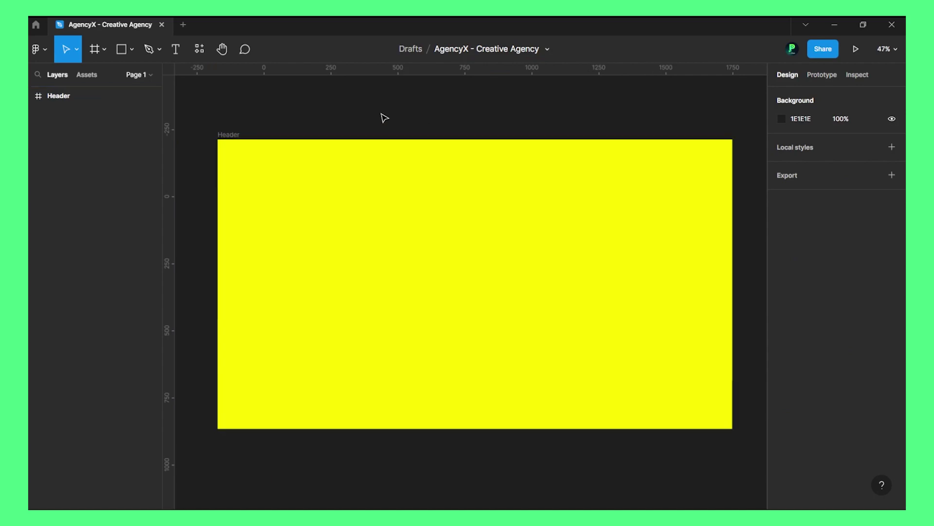
Paste the AgencyX logo component and place it on the empty canvas above the Header frame
{"action": "left_click", "coordinate": [221, 135]}
{"action": "left_click", "coordinate": [315, 131]}
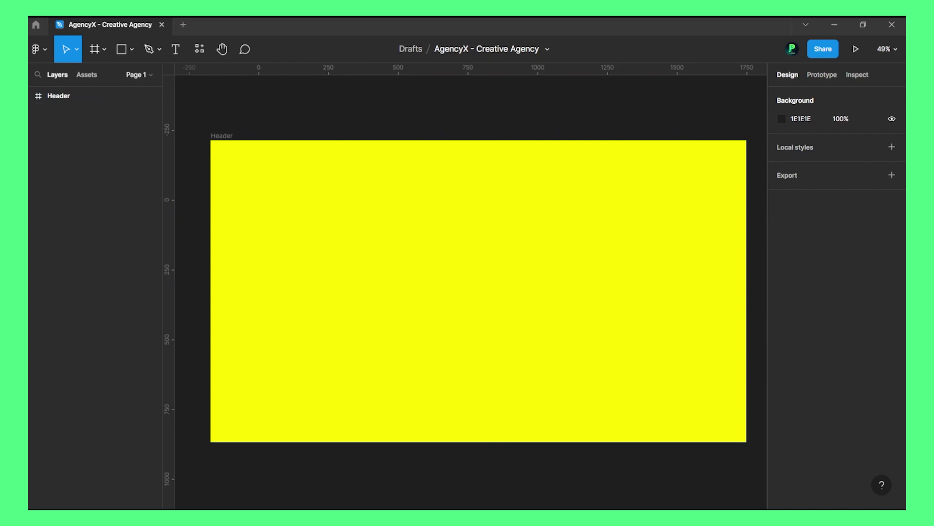
{"action": "key", "text": "ctrl+v"}
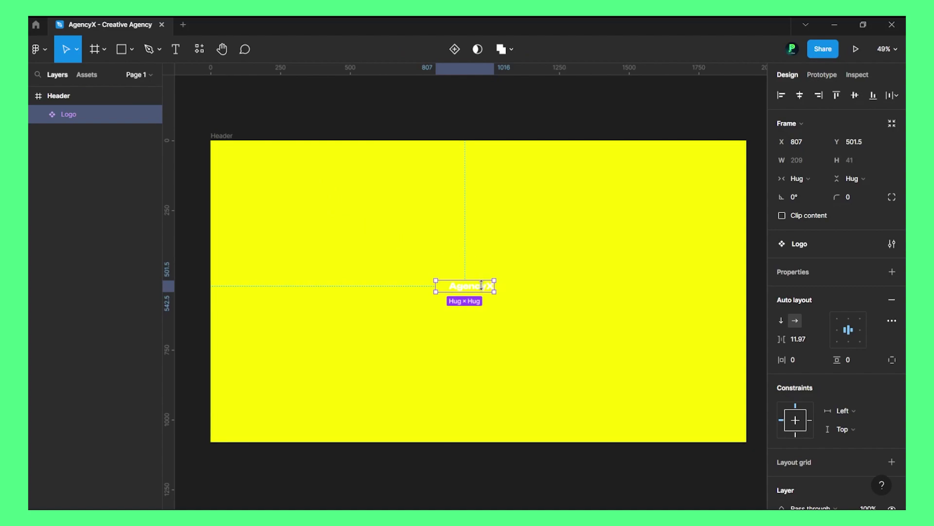
{"action": "left_click_drag", "start_coordinate": [474, 291], "coordinate": [378, 123]}
{"action": "left_click", "coordinate": [330, 127]}
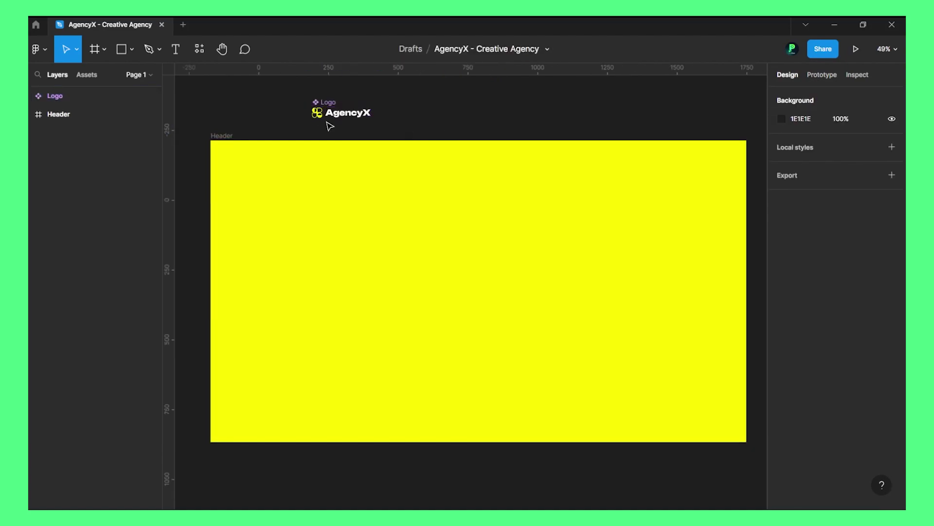
Draw a frame about 1810 × 115 across the upper part of the Header frame and fill it with black 000000
{"action": "left_click", "coordinate": [329, 114]}
{"action": "key", "text": "f"}
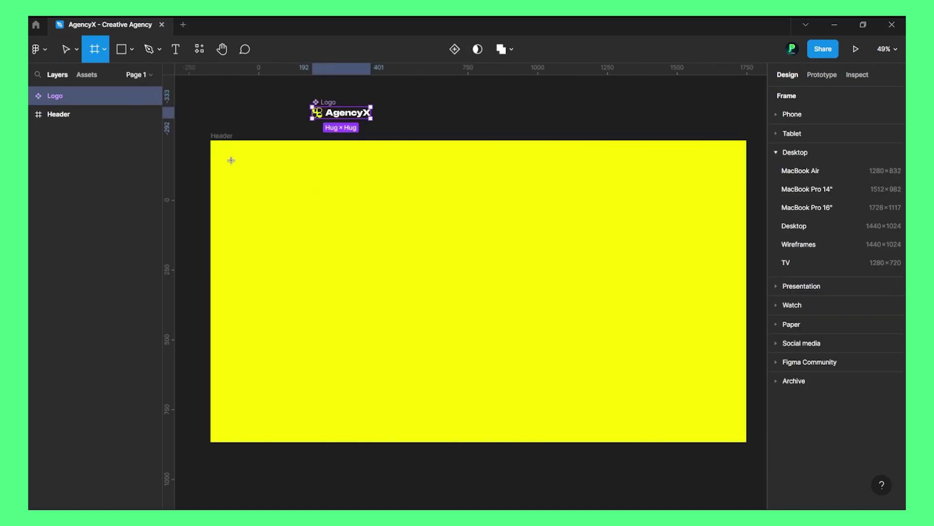
{"action": "mouse_move", "coordinate": [227, 152]}
{"action": "left_mouse_down"}
{"action": "mouse_move", "coordinate": [669, 191]}
{"action": "mouse_move", "coordinate": [733, 183]}
{"action": "left_mouse_up"}
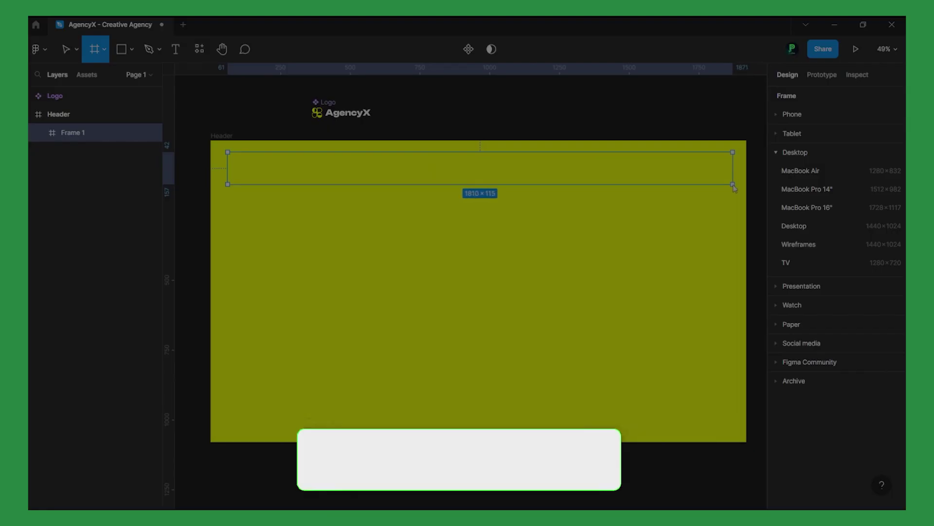
{"action": "left_click", "coordinate": [891, 402]}
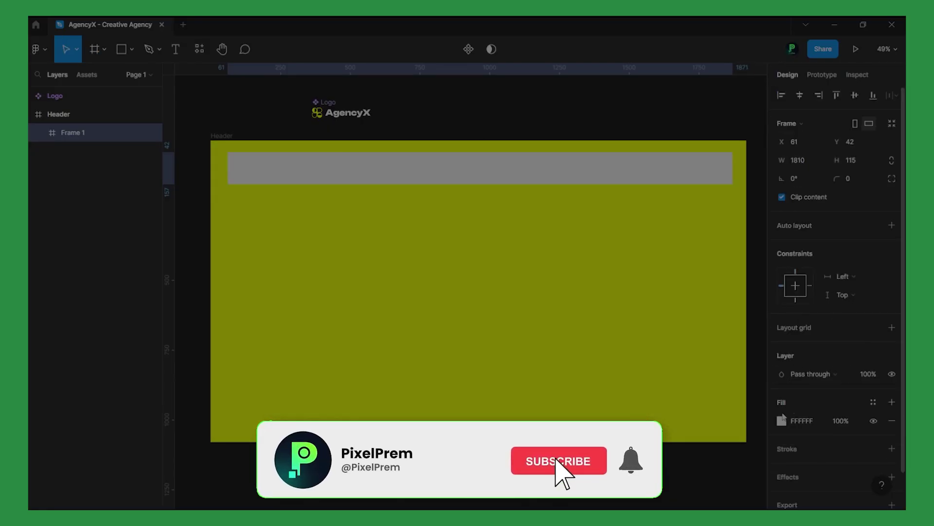
{"action": "left_click", "coordinate": [782, 420]}
{"action": "left_click_drag", "start_coordinate": [713, 341], "coordinate": [590, 376]}
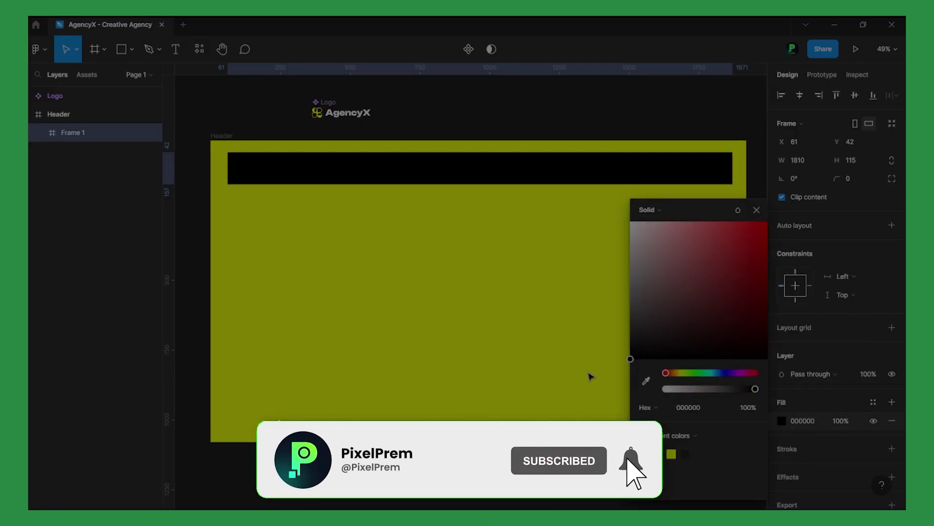
{"action": "left_click", "coordinate": [755, 210]}
Move the AgencyX logo into the left end of the black frame
{"action": "left_click", "coordinate": [444, 117]}
{"action": "left_click", "coordinate": [317, 113]}
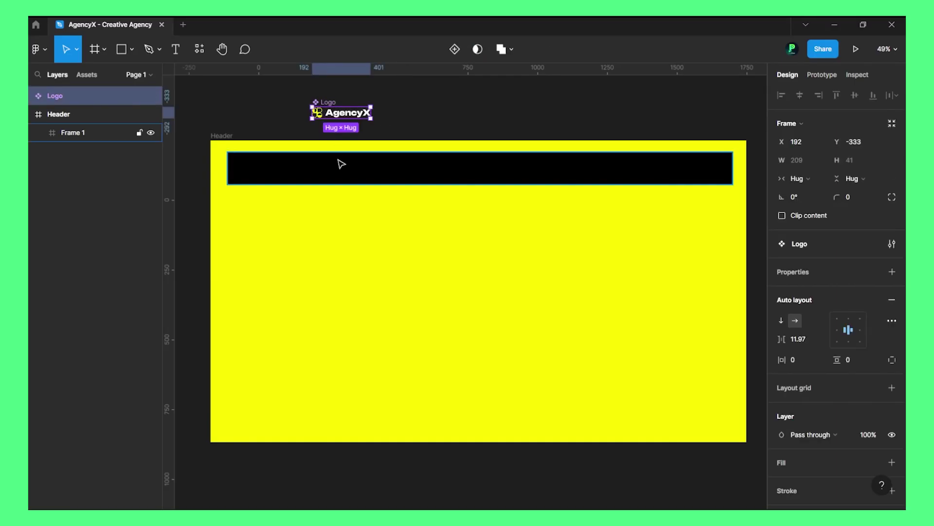
{"action": "left_click_drag", "start_coordinate": [321, 100], "coordinate": [253, 161]}
Rename the black frame containing the logo as navbar
{"action": "left_click", "coordinate": [340, 169]}
{"action": "double_click", "coordinate": [75, 113]}
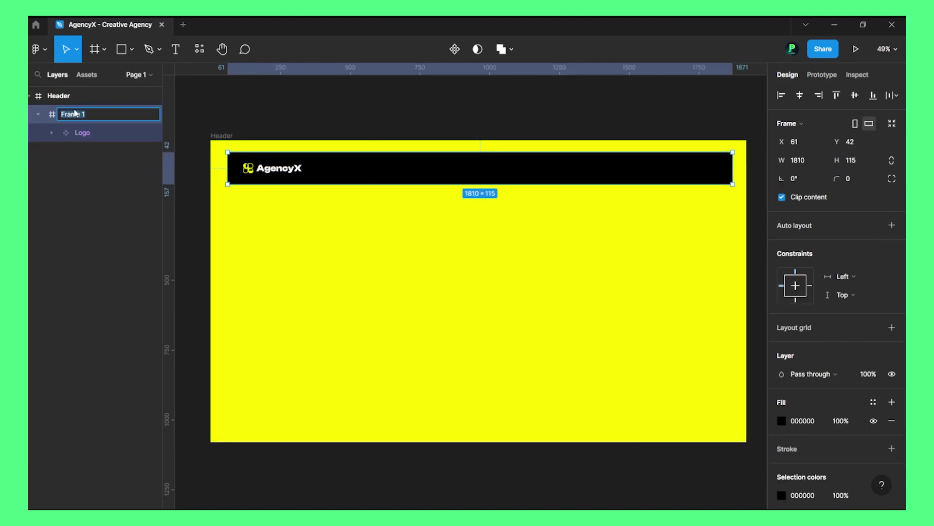
{"action": "type", "text": "navbar"}
{"action": "key", "text": "Return"}
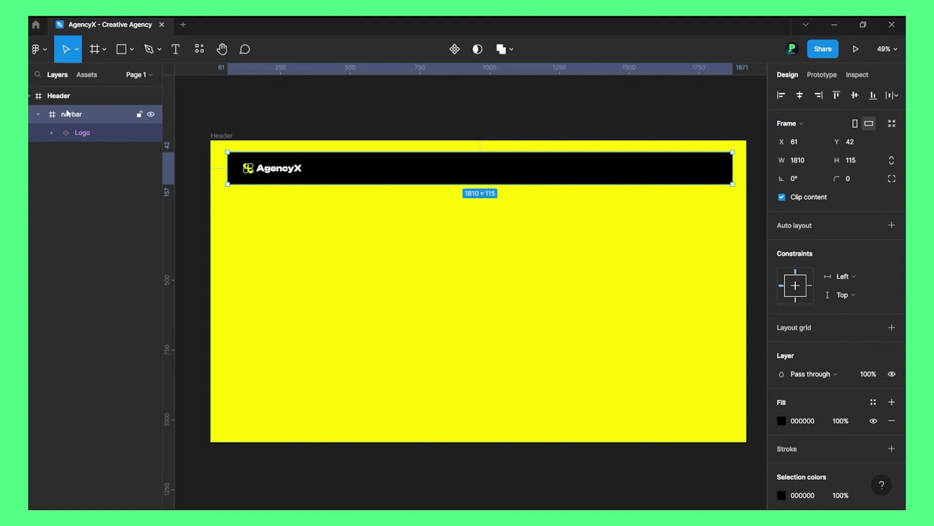
{"action": "left_click", "coordinate": [354, 109]}
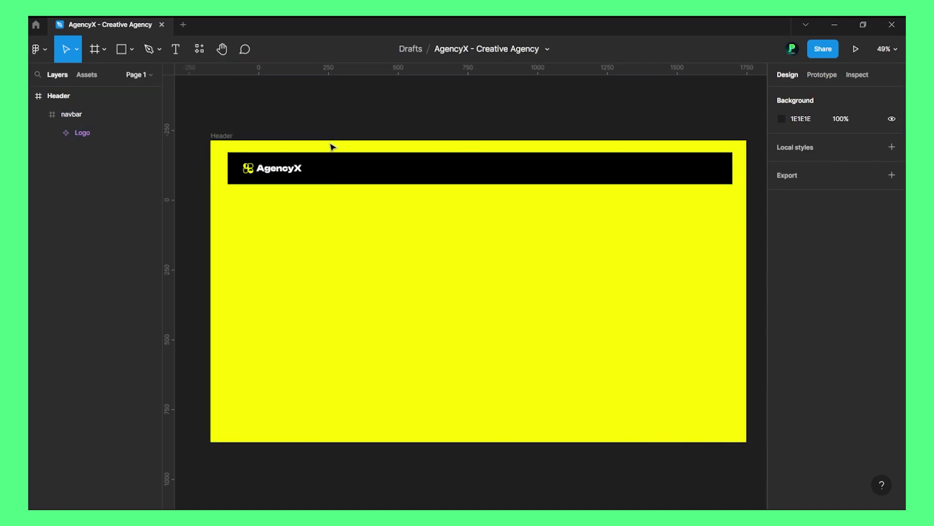
{"action": "left_click", "coordinate": [292, 177]}
{"action": "left_click", "coordinate": [290, 176]}
{"action": "left_click", "coordinate": [336, 176]}
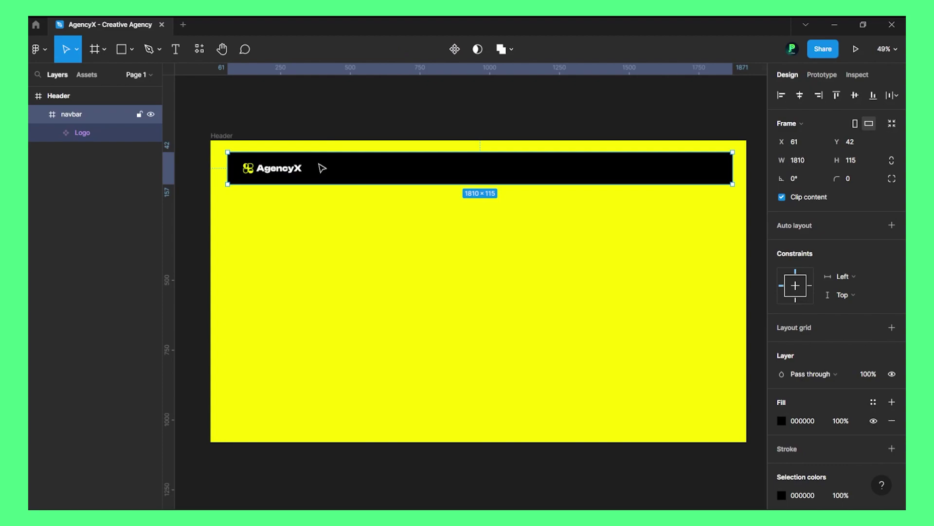
{"action": "left_click", "coordinate": [267, 90]}
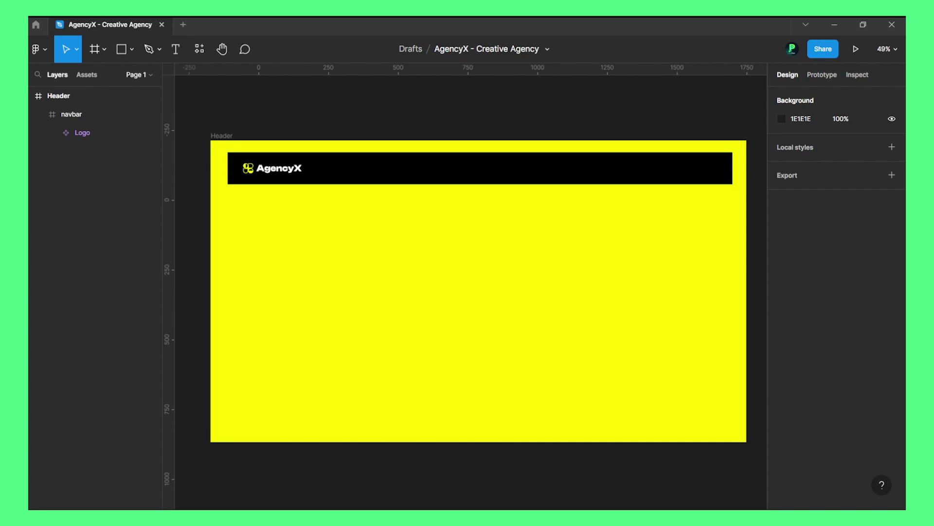
Add a text layer reading "Home" to the navbar, between the logo and the navbar's middle
{"action": "key", "text": "t"}
{"action": "left_click", "coordinate": [406, 166]}
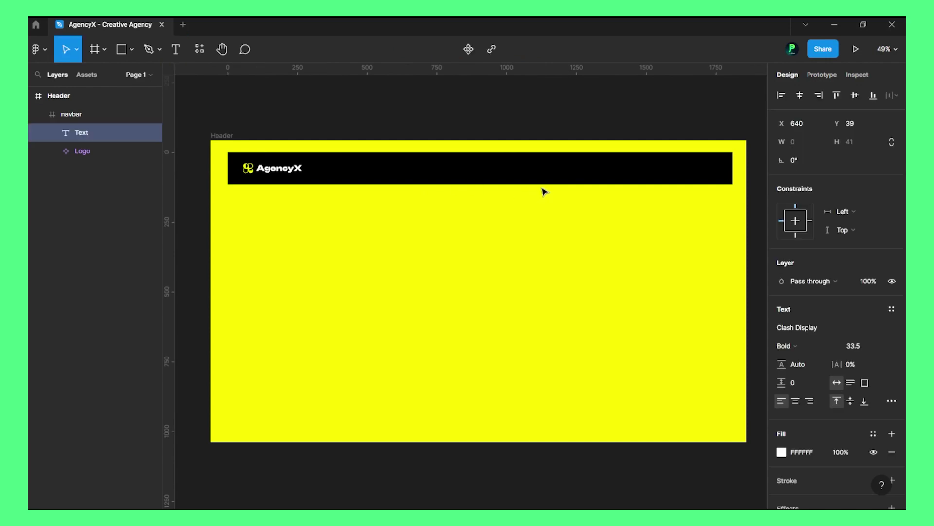
{"action": "type", "text": "Hoem"}
{"action": "key", "text": "BackSpace"}
{"action": "key", "text": "BackSpace"}
{"action": "type", "text": "m"}
{"action": "key", "text": "Escape"}
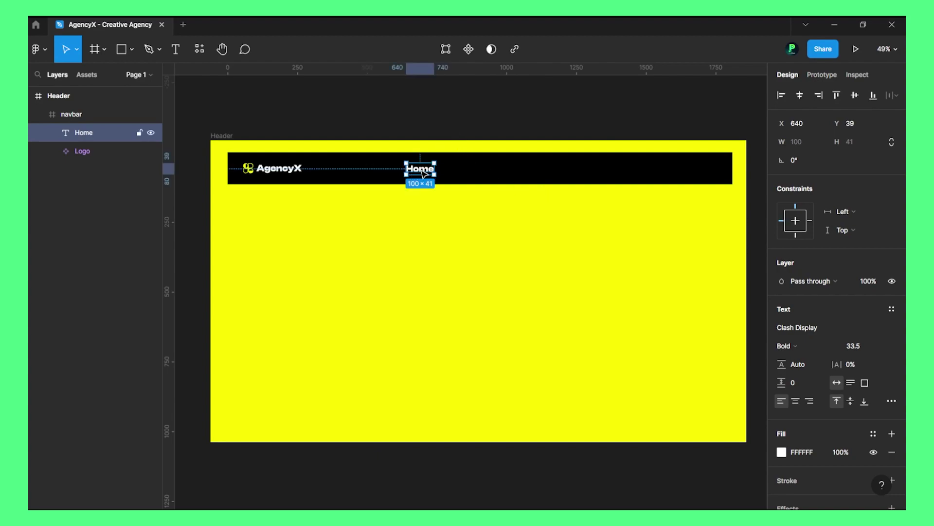
Scale the Home text down proportionally to about 76 × 31
{"action": "key", "text": "k"}
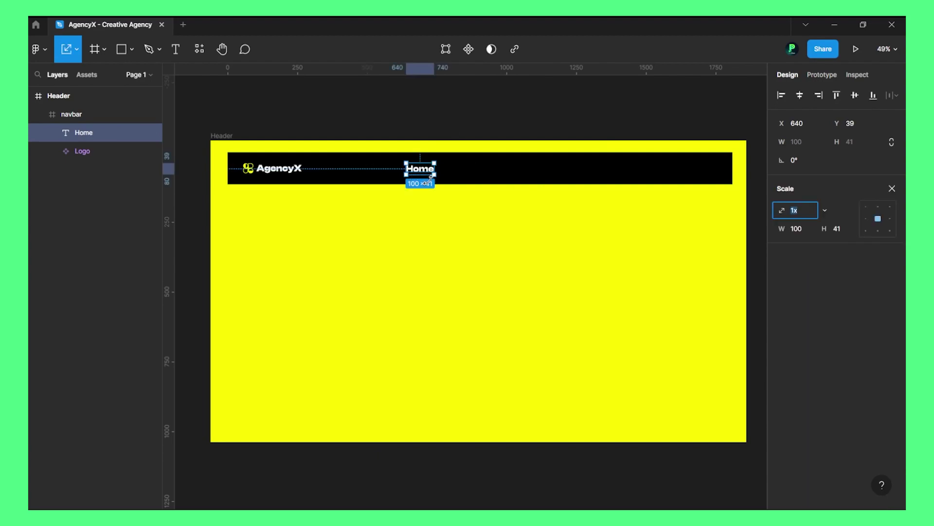
{"action": "left_click_drag", "start_coordinate": [434, 178], "coordinate": [427, 173]}
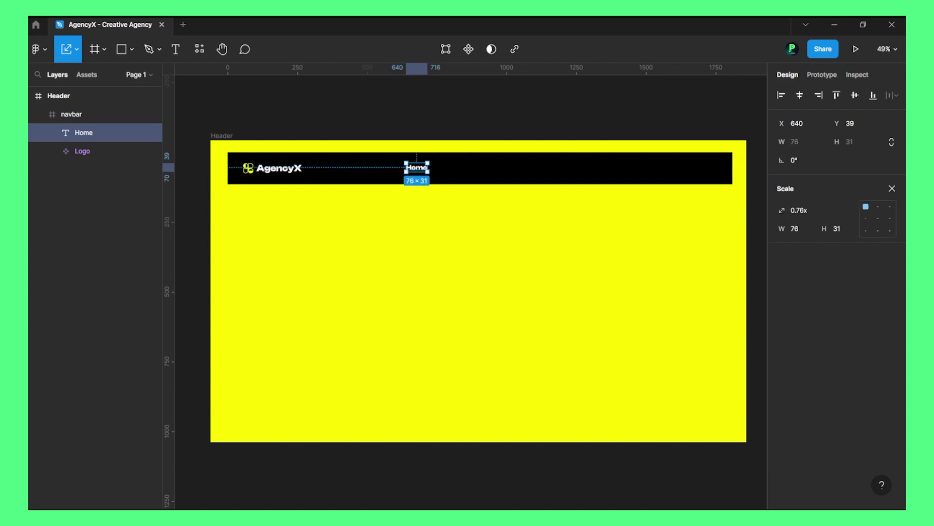
{"action": "left_click", "coordinate": [892, 189]}
Set the Home text's font size to 20 and centre it vertically in the navbar
{"action": "left_click", "coordinate": [858, 346]}
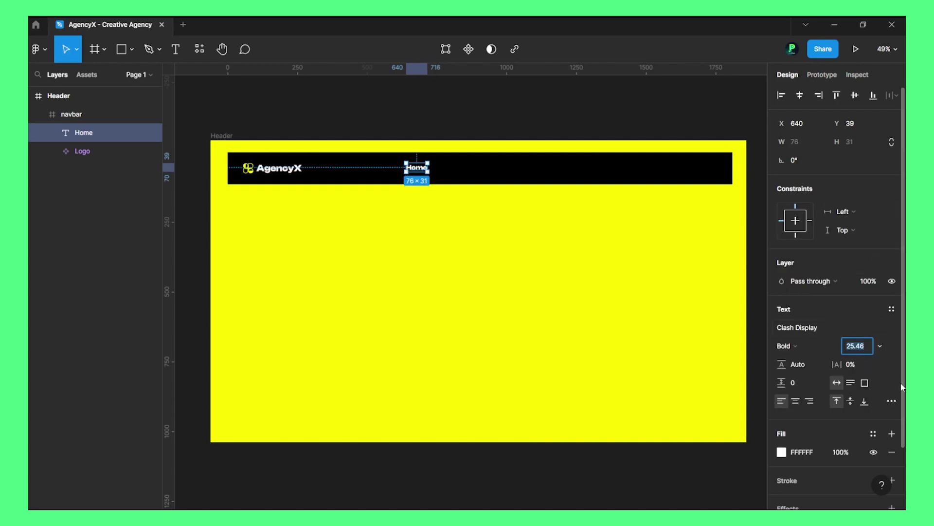
{"action": "type", "text": "2"}
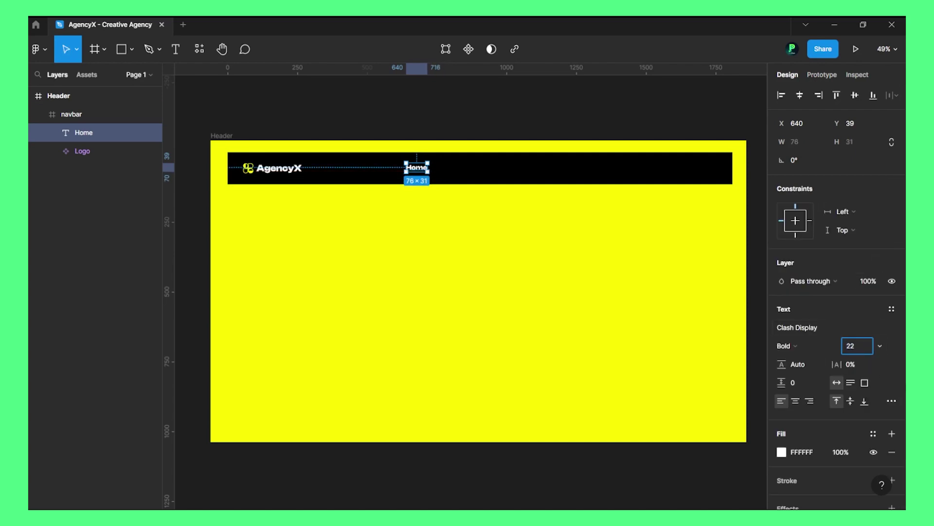
{"action": "type", "text": "0"}
{"action": "key", "text": "Return"}
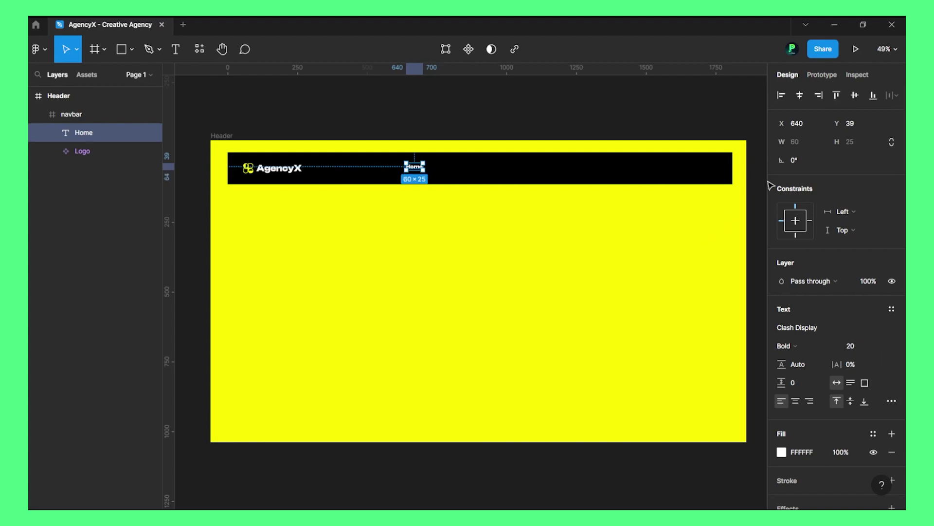
{"action": "left_click", "coordinate": [370, 113]}
{"action": "left_click", "coordinate": [277, 151]}
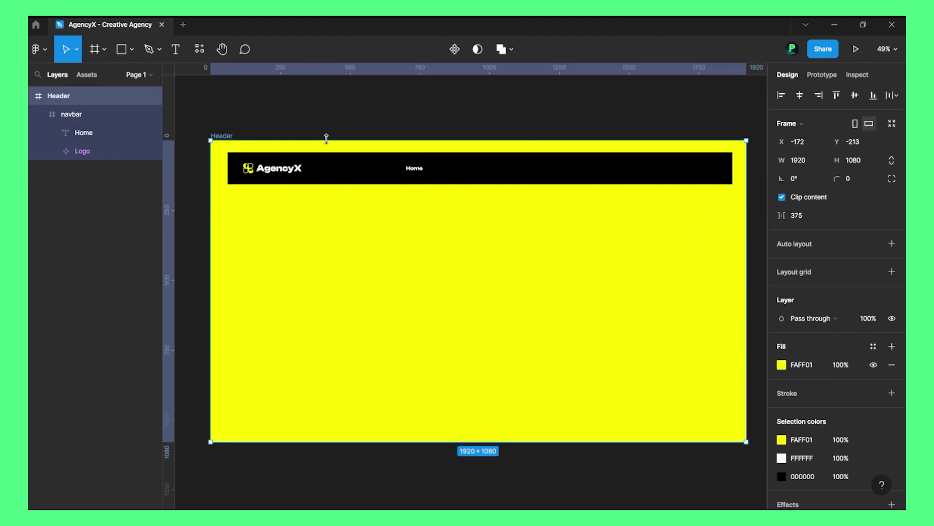
Preview the header as a prototype at actual size and fitted to width, and return to the design file
{"action": "left_click", "coordinate": [856, 48]}
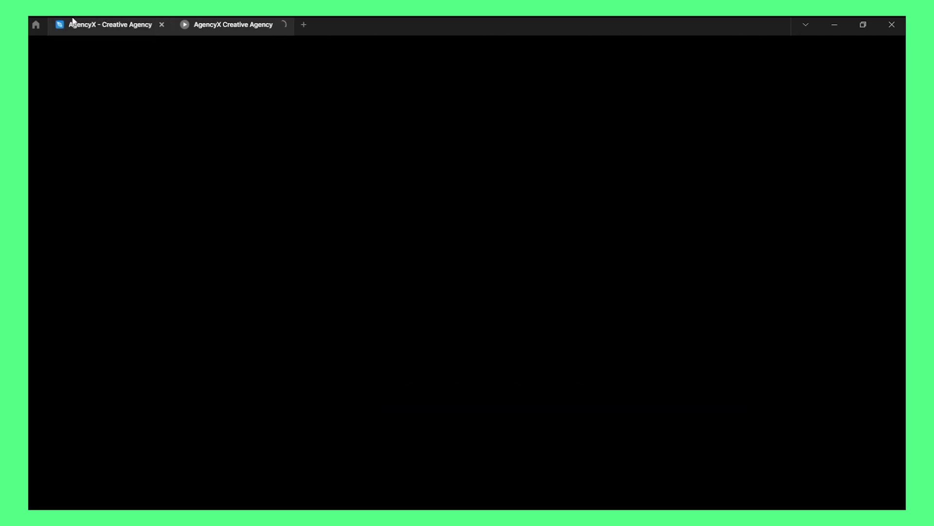
{"action": "left_click", "coordinate": [104, 25]}
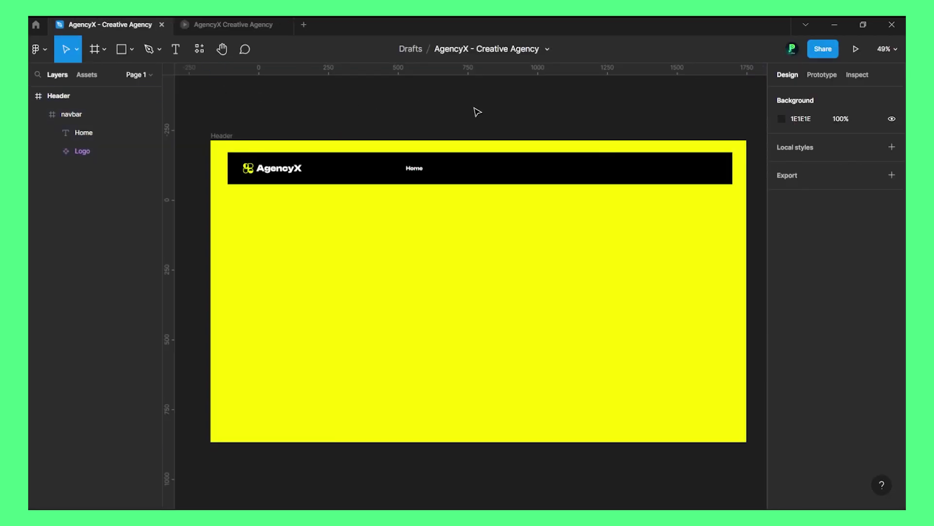
{"action": "left_click", "coordinate": [233, 25]}
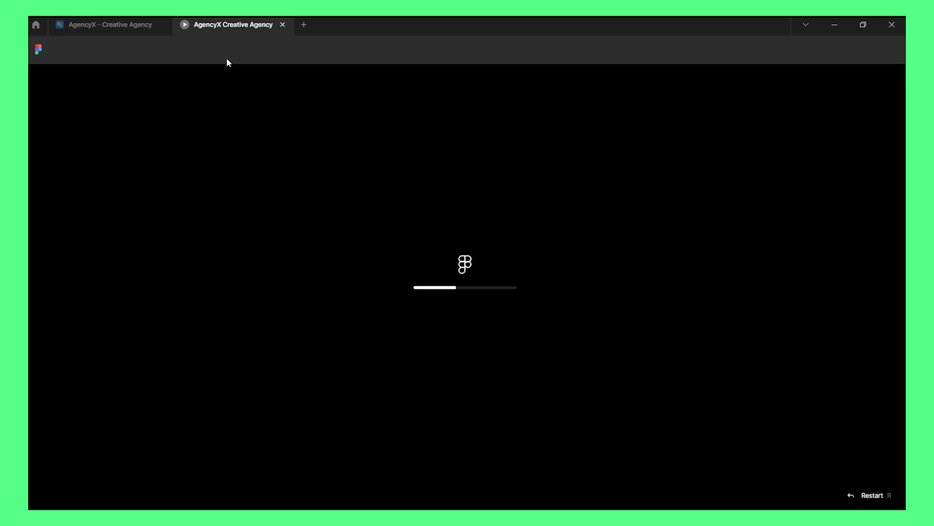
{"action": "left_click", "coordinate": [108, 25]}
{"action": "left_click", "coordinate": [236, 24]}
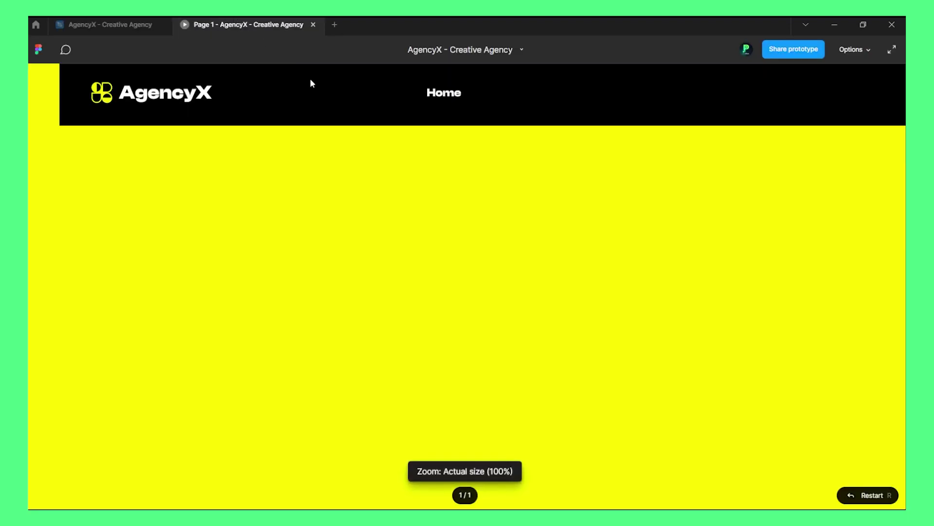
{"action": "key", "text": "shift+1"}
{"action": "key", "text": "shift+2"}
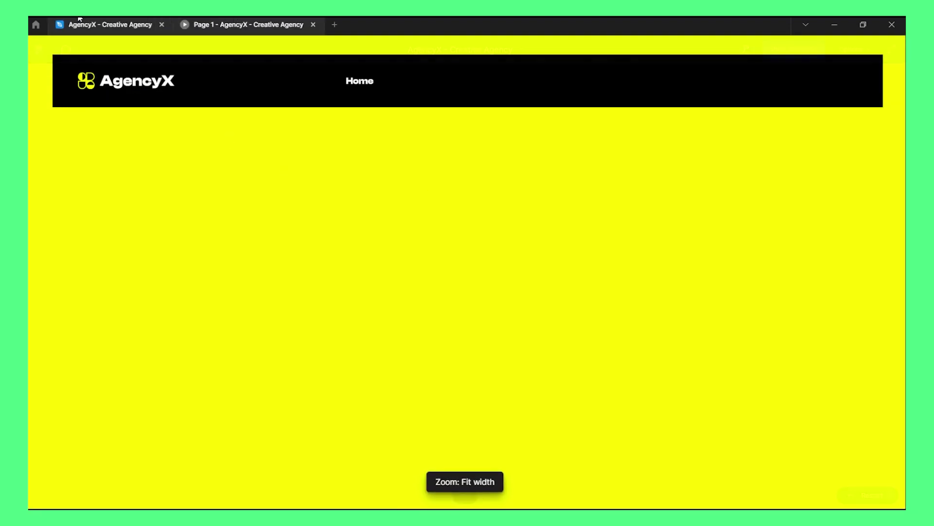
{"action": "left_click", "coordinate": [74, 20]}
Set the Home text's font size to 24 and check it in the prototype preview
{"action": "double_click", "coordinate": [416, 169]}
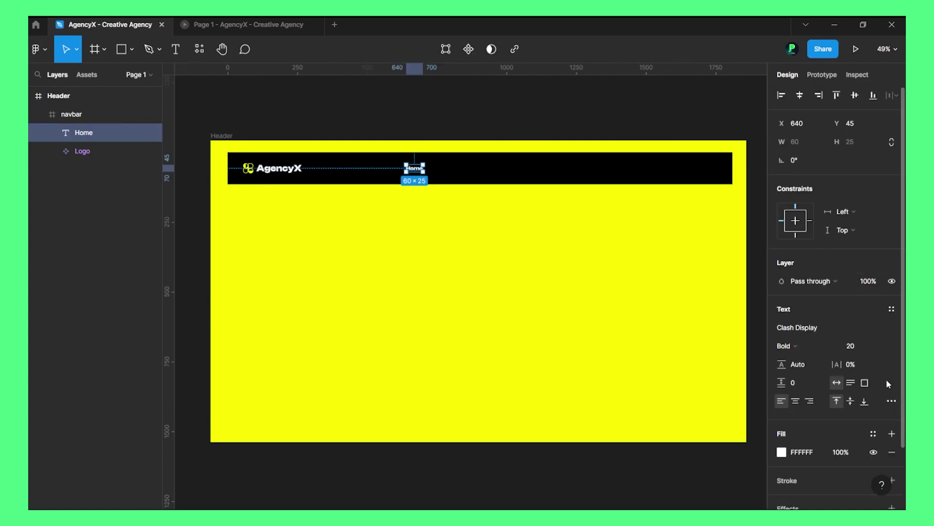
{"action": "left_click", "coordinate": [862, 346]}
{"action": "type", "text": "24"}
{"action": "key", "text": "Return"}
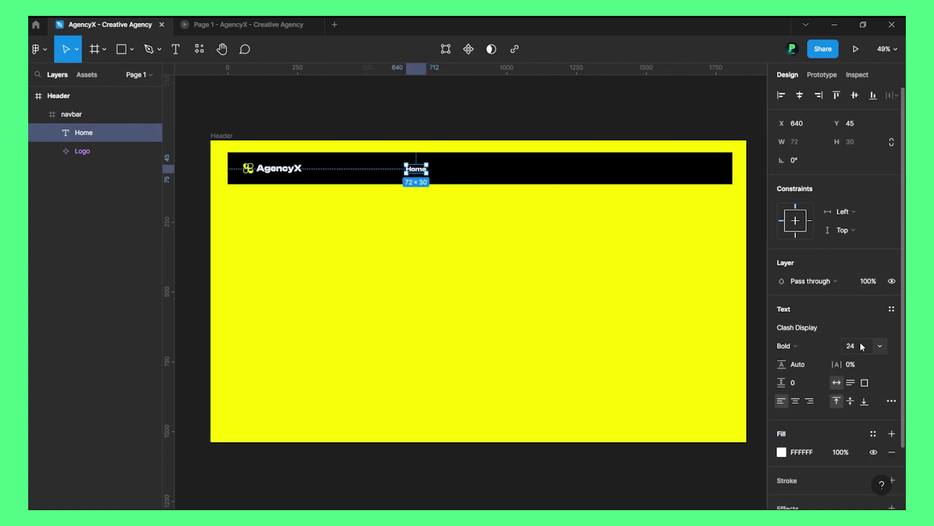
{"action": "left_click", "coordinate": [229, 24]}
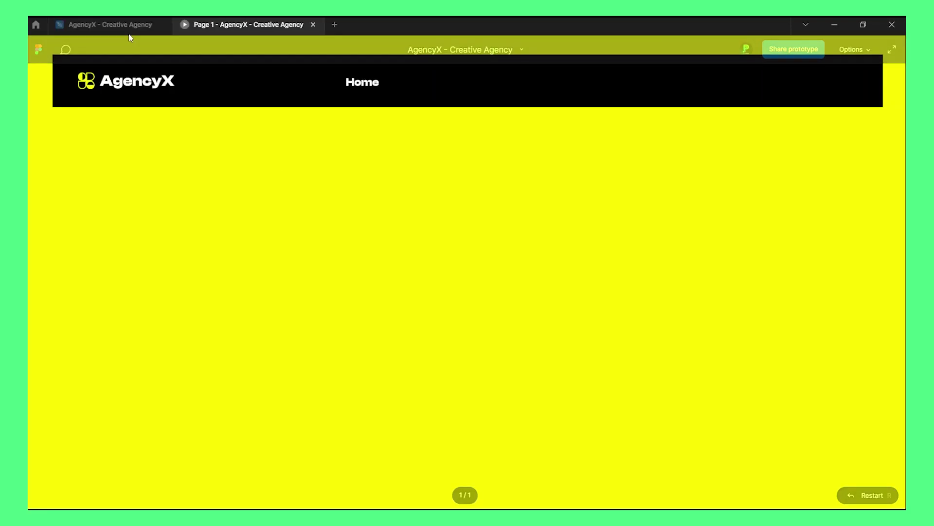
{"action": "left_click", "coordinate": [82, 21]}
Set the letter case of the Home text to uppercase in its type settings
{"action": "left_click", "coordinate": [892, 401]}
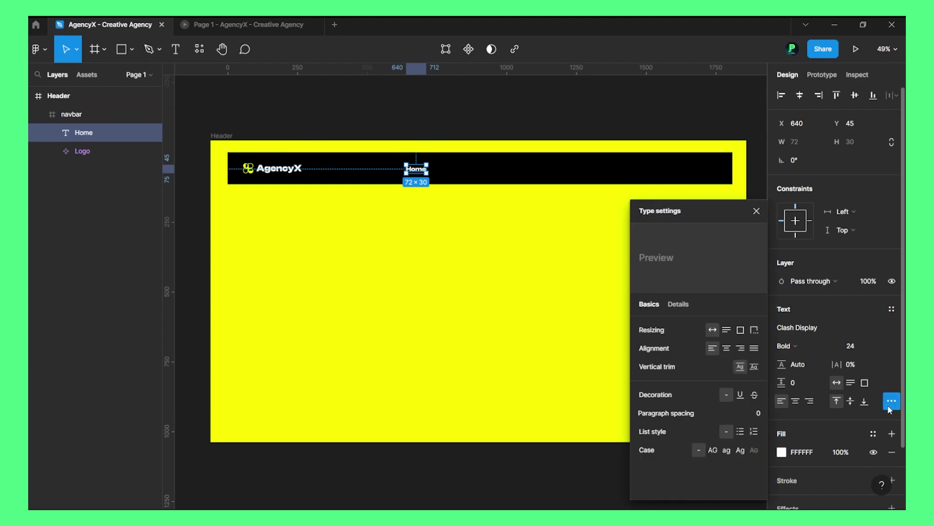
{"action": "left_click", "coordinate": [712, 450]}
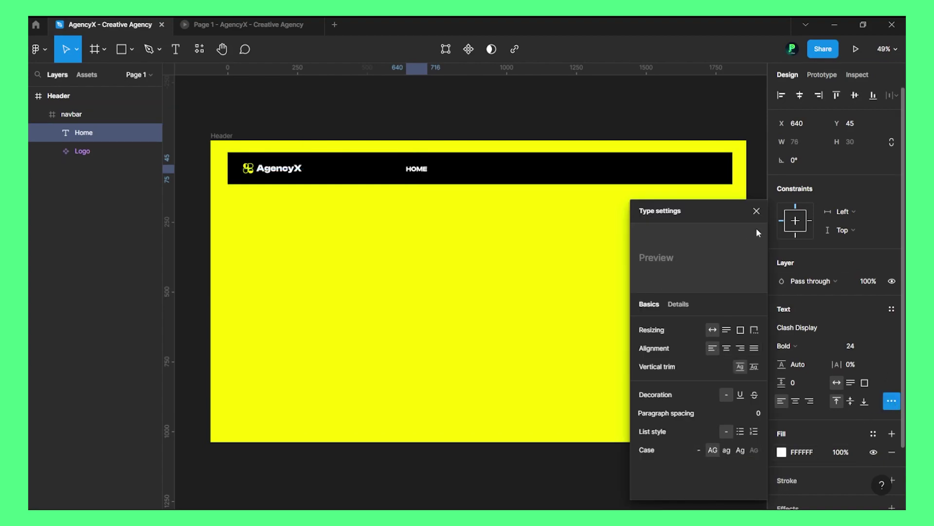
{"action": "left_click", "coordinate": [777, 238]}
Change the Home text's font to Gilroy in Black weight and check it in the prototype preview
{"action": "left_click", "coordinate": [811, 332]}
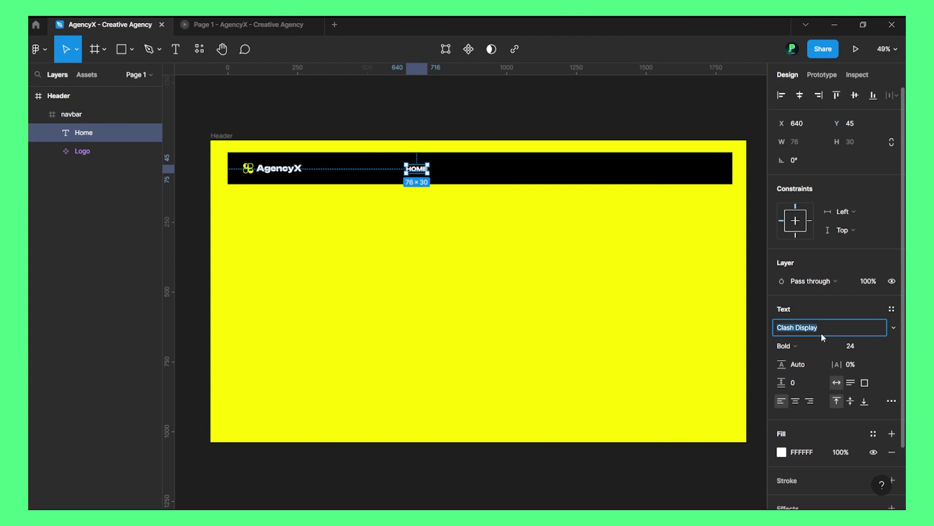
{"action": "type", "text": "Gilroy"}
{"action": "key", "text": "Return"}
{"action": "left_click", "coordinate": [793, 345]}
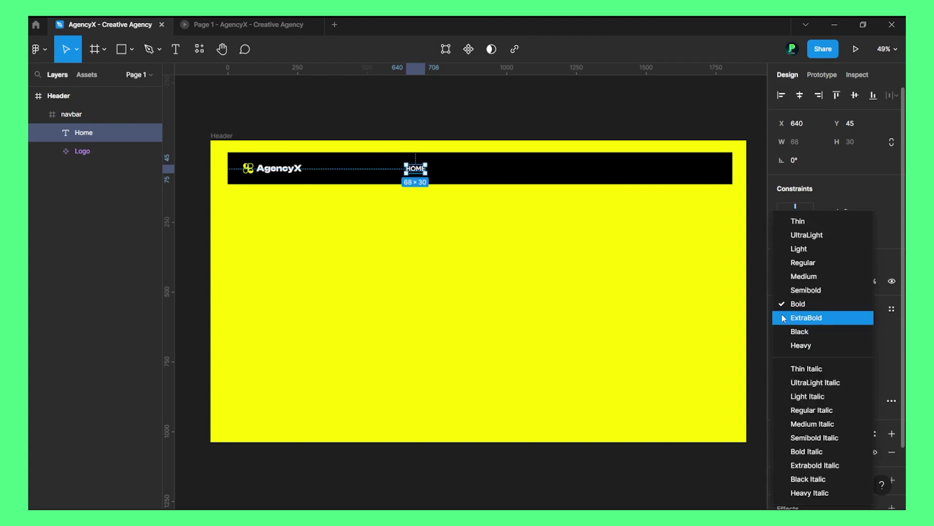
{"action": "left_click", "coordinate": [793, 331]}
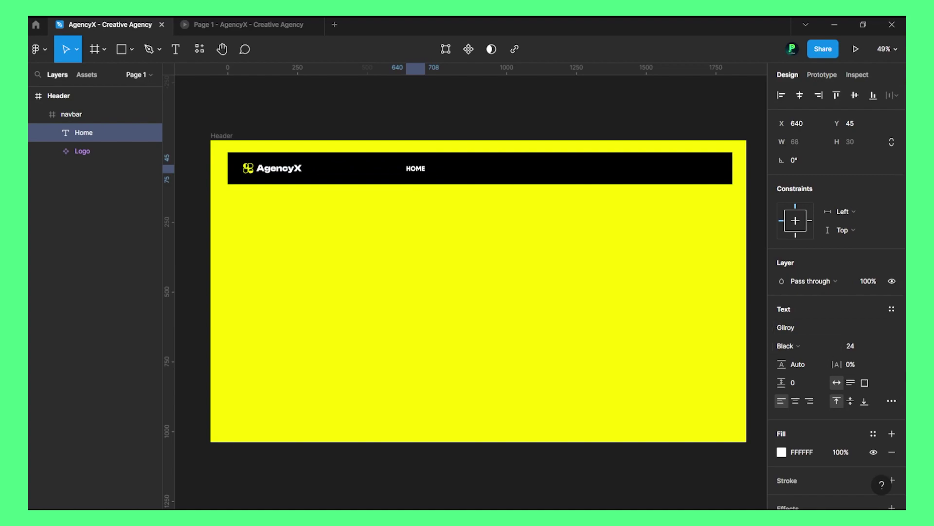
{"action": "left_click", "coordinate": [248, 25]}
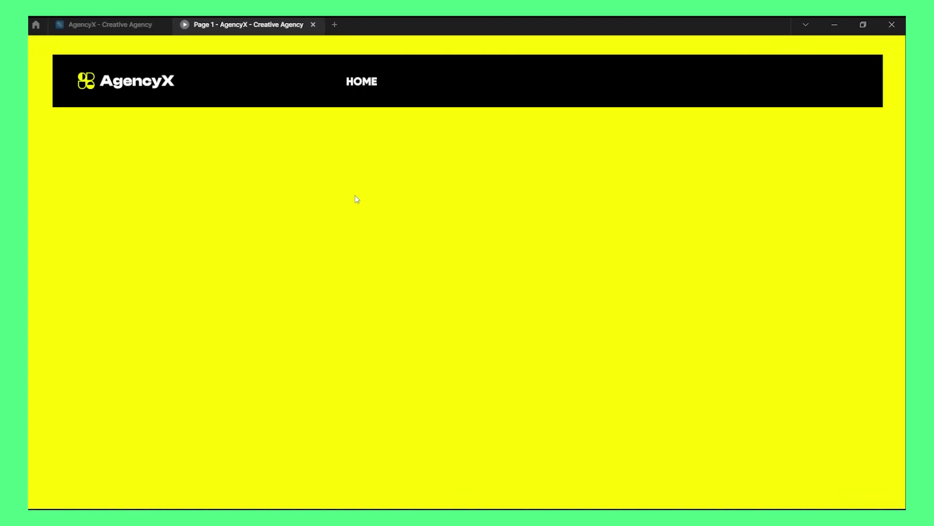
Return to the design file, wrap the Home text in an auto layout frame, and name that frame menu-link
{"action": "left_click", "coordinate": [62, 20]}
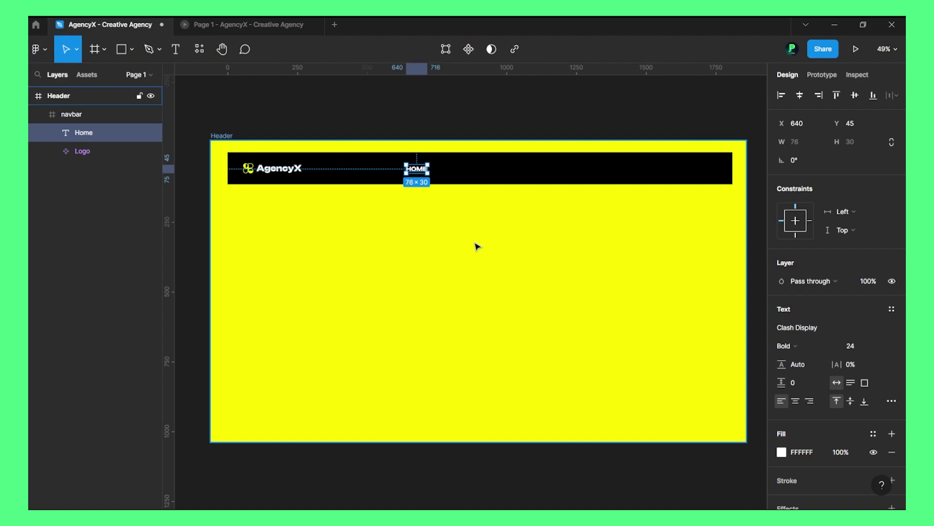
{"action": "left_click", "coordinate": [438, 102]}
{"action": "double_click", "coordinate": [417, 169]}
{"action": "scroll", "coordinate": [418, 170], "scroll_direction": "up", "scroll_amount": 2}
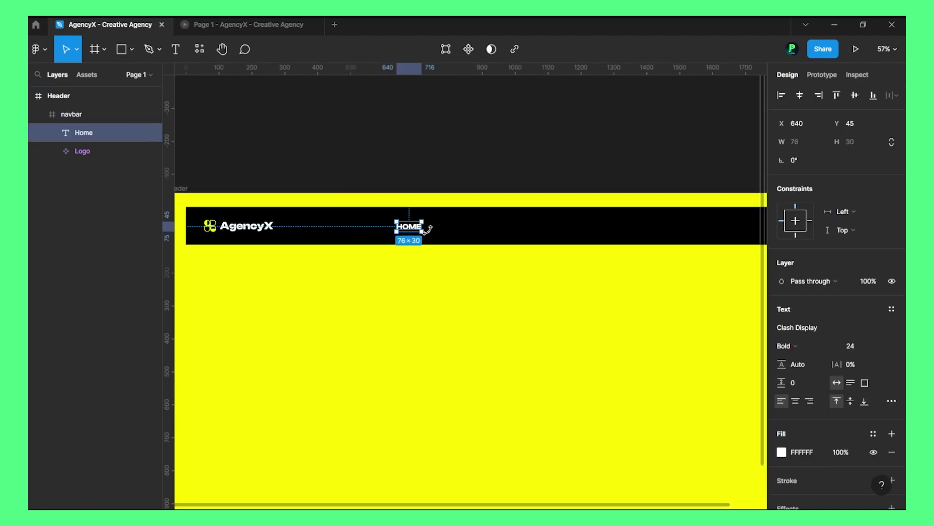
{"action": "key", "text": "shift+a"}
{"action": "double_click", "coordinate": [88, 133]}
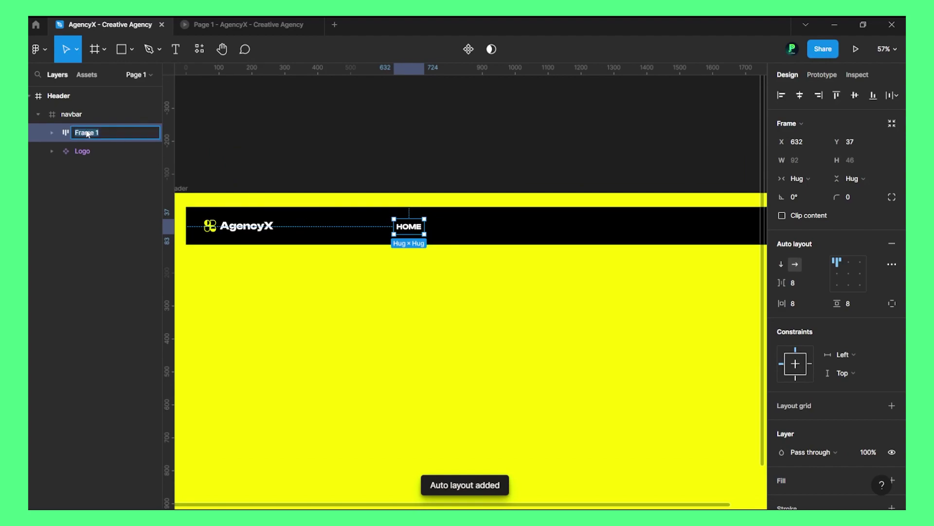
{"action": "type", "text": "menu-link"}
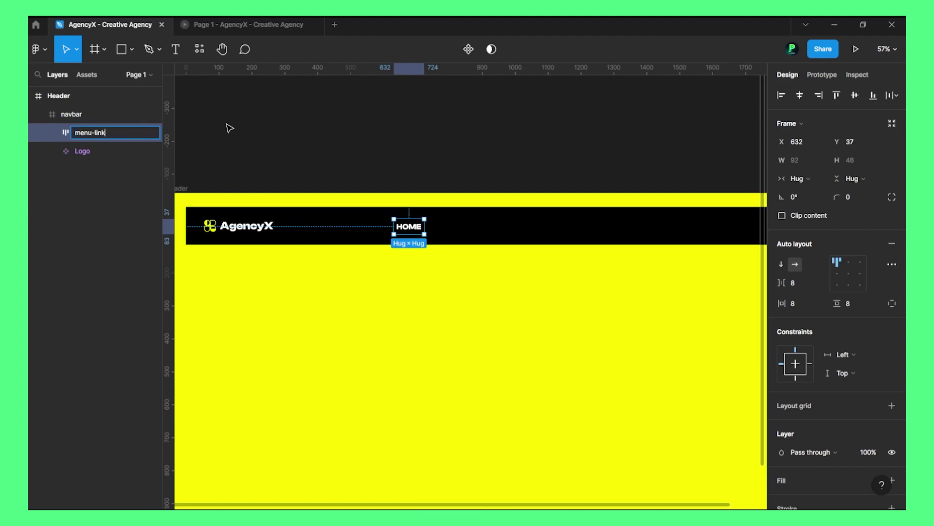
{"action": "key", "text": "Return"}
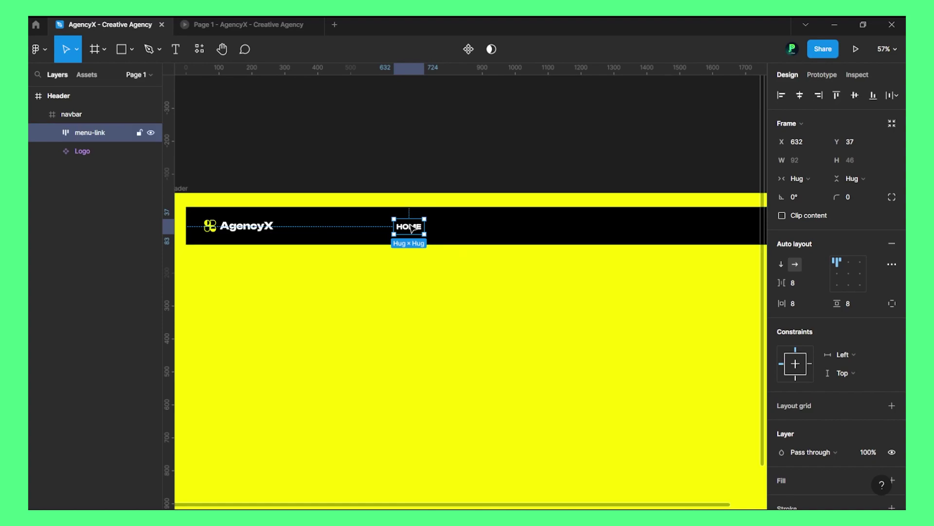
Duplicate the Home link just to the right of the original and wrap both links in an auto layout frame
{"action": "left_click_drag", "start_coordinate": [414, 228], "coordinate": [446, 222], "text": "alt"}
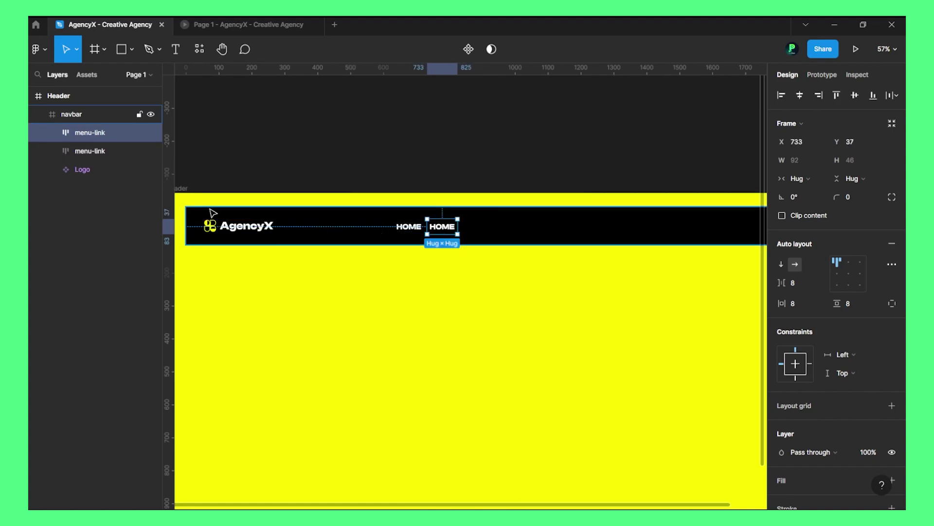
{"action": "left_click", "coordinate": [104, 152], "text": "shift"}
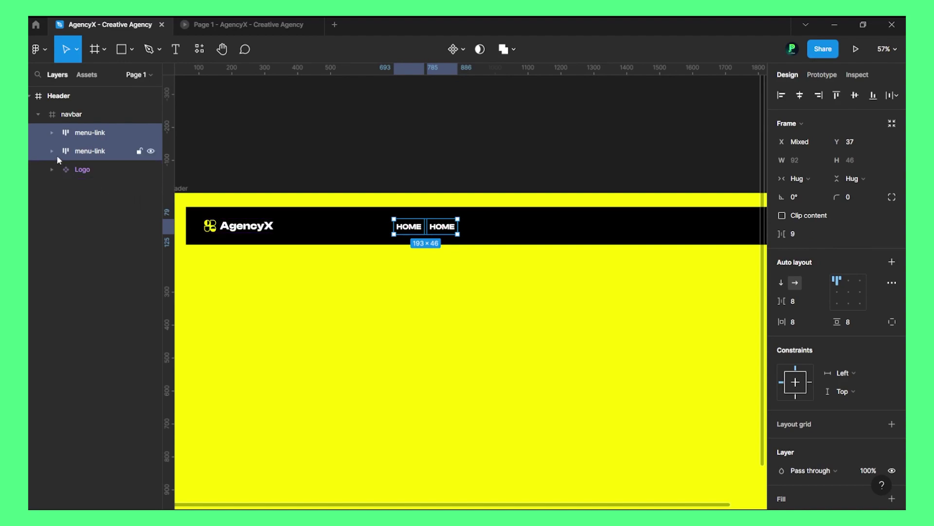
{"action": "key", "text": "shift+a"}
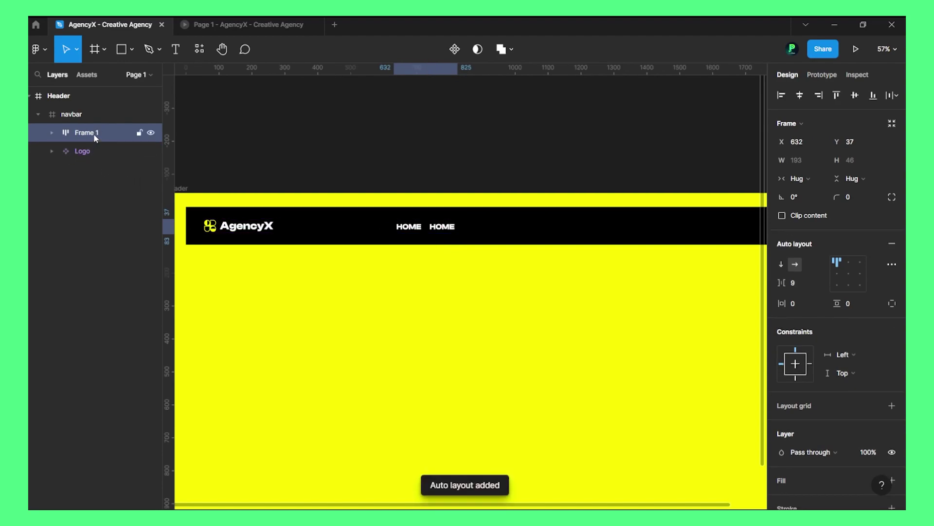
Rename the auto layout frame holding both links as menu-links
{"action": "double_click", "coordinate": [97, 135]}
{"action": "type", "text": "emn"}
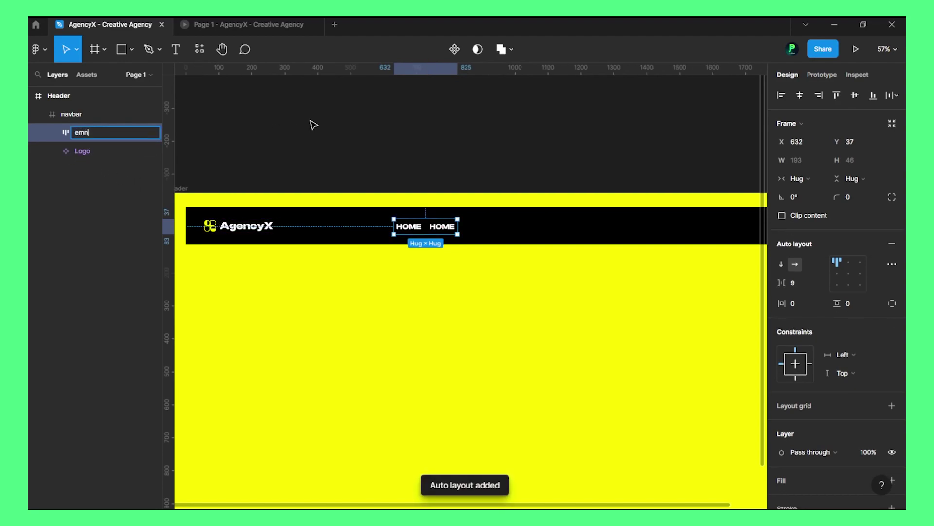
{"action": "key", "text": "BackSpace"}
{"action": "key", "text": "BackSpace"}
{"action": "key", "text": "BackSpace"}
{"action": "type", "text": "mneu"}
{"action": "key", "text": "BackSpace"}
{"action": "key", "text": "BackSpace"}
{"action": "key", "text": "BackSpace"}
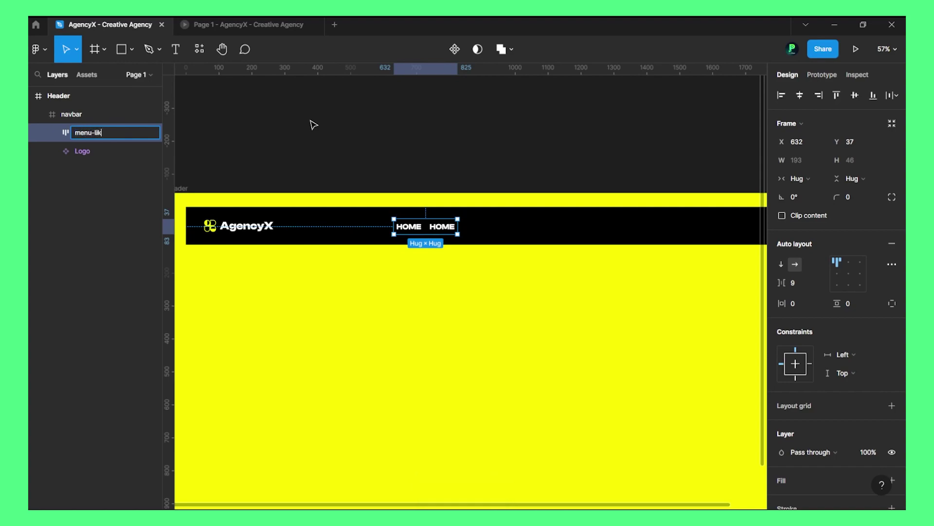
{"action": "type", "text": "enu-links"}
{"action": "key", "text": "Return"}
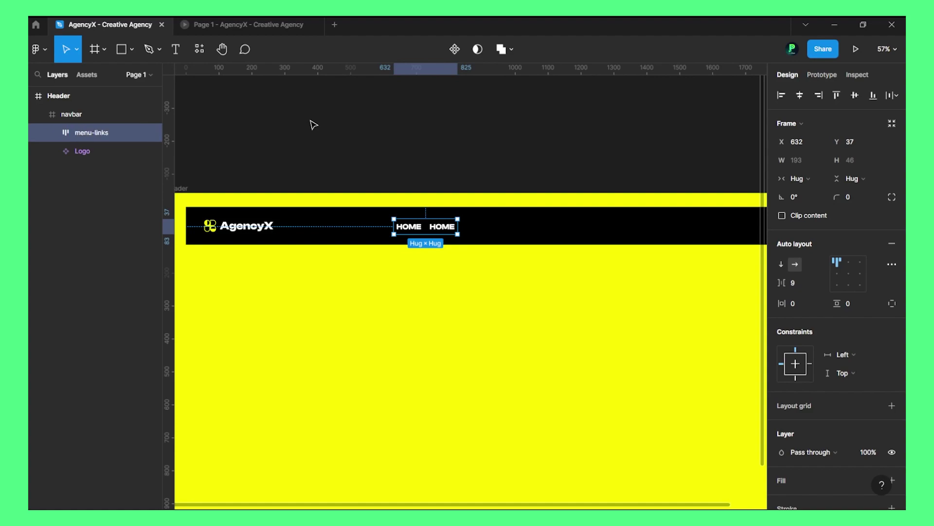
Change the second link's text to Services and check it in the prototype preview
{"action": "double_click", "coordinate": [441, 228]}
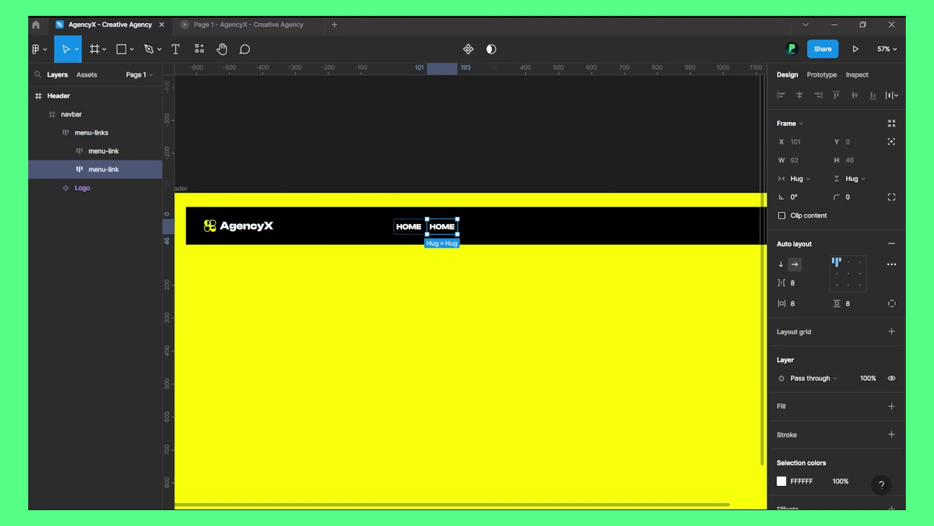
{"action": "double_click", "coordinate": [444, 227]}
{"action": "double_click", "coordinate": [445, 227]}
{"action": "type", "text": "S"}
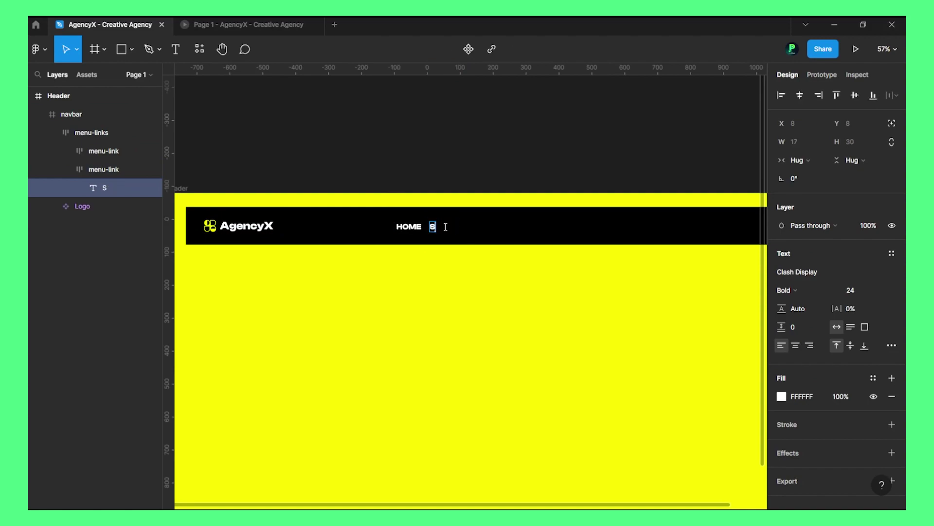
{"action": "type", "text": "ervice"}
{"action": "key", "text": "Escape"}
{"action": "key", "text": "ctrl+alt+Return"}
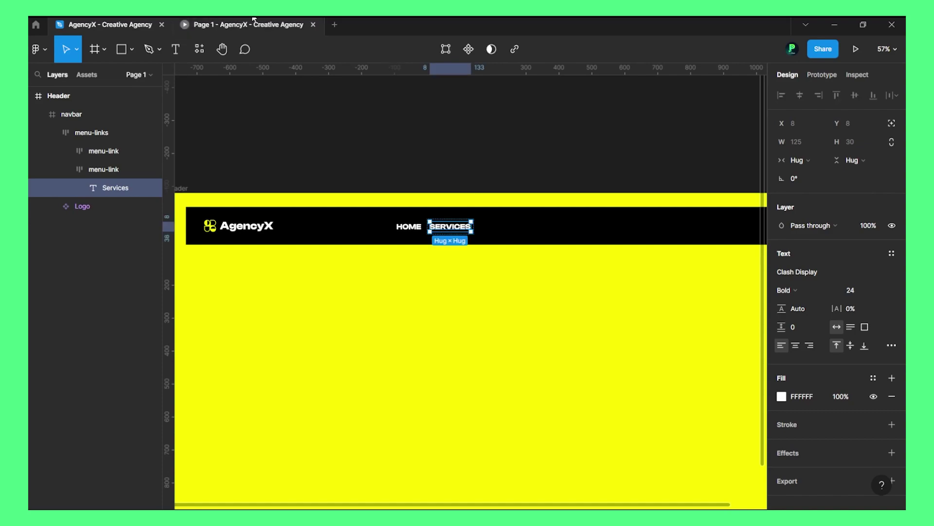
{"action": "left_click", "coordinate": [69, 24]}
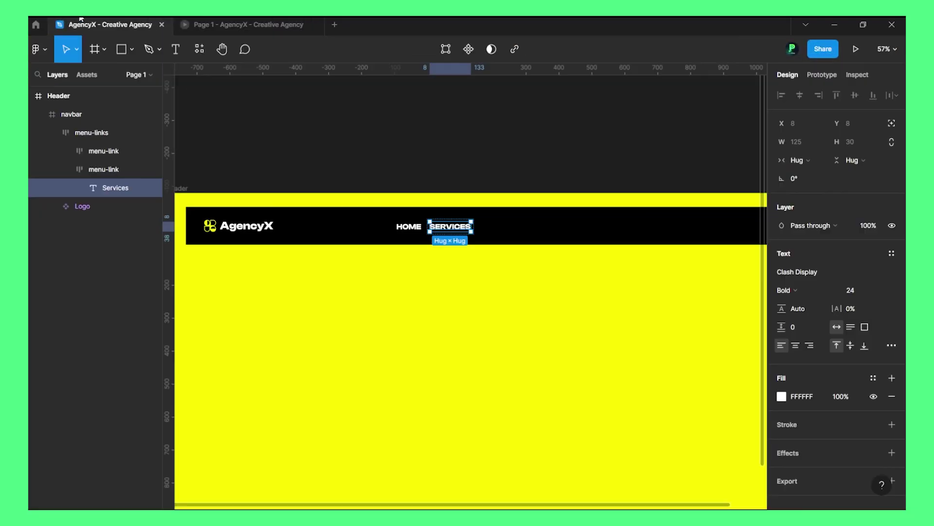
Duplicate the Services link three times within the menu-links frame
{"action": "left_click", "coordinate": [430, 175]}
{"action": "left_click", "coordinate": [104, 169]}
{"action": "key", "text": "ctrl+d"}
{"action": "key", "text": "ctrl+d"}
{"action": "key", "text": "ctrl+d"}
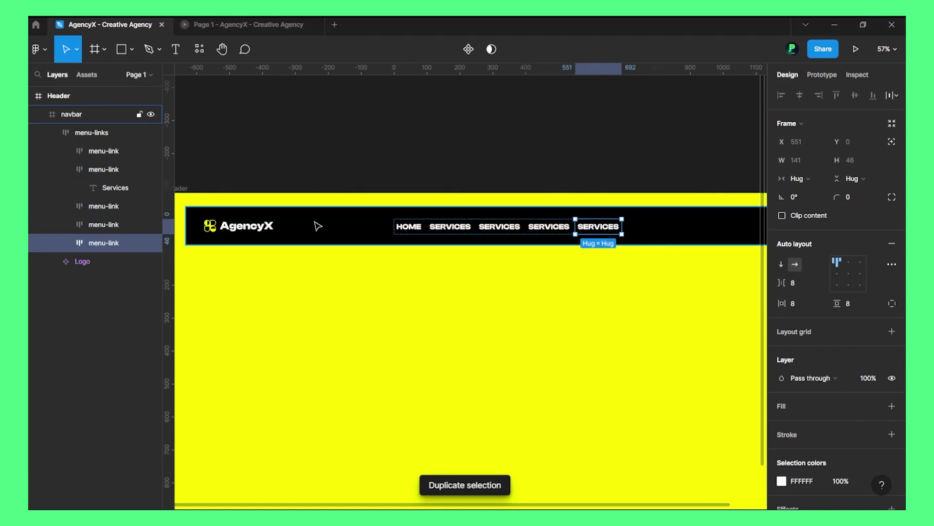
Change the third link's text to Works
{"action": "double_click", "coordinate": [505, 227]}
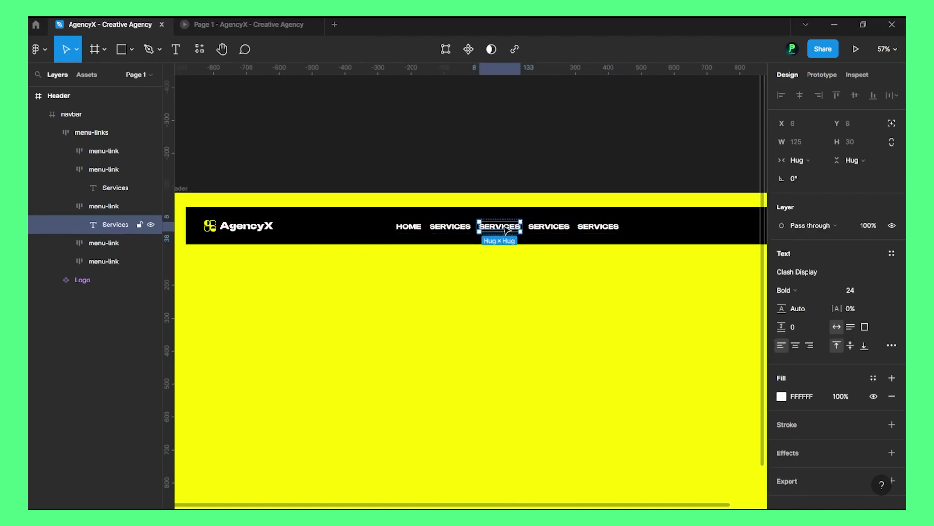
{"action": "double_click", "coordinate": [507, 229]}
{"action": "type", "text": "Works"}
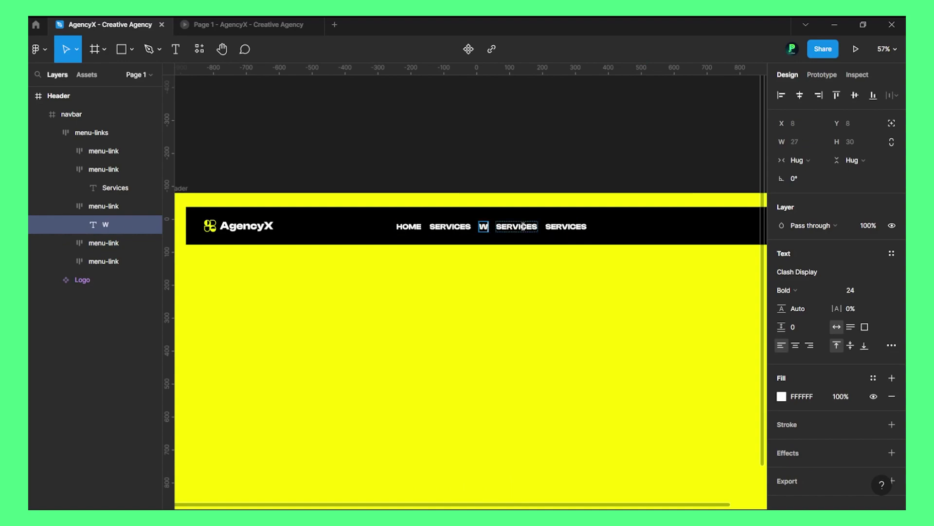
{"action": "key", "text": "Return"}
{"action": "key", "text": "BackSpace"}
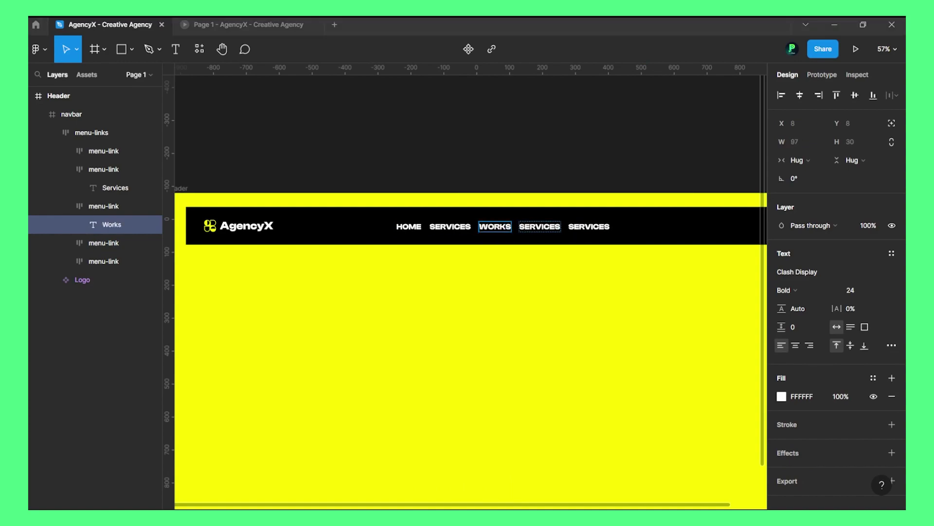
Change the fourth link's text to pricing and the fifth link's text to clients
{"action": "double_click", "coordinate": [542, 227]}
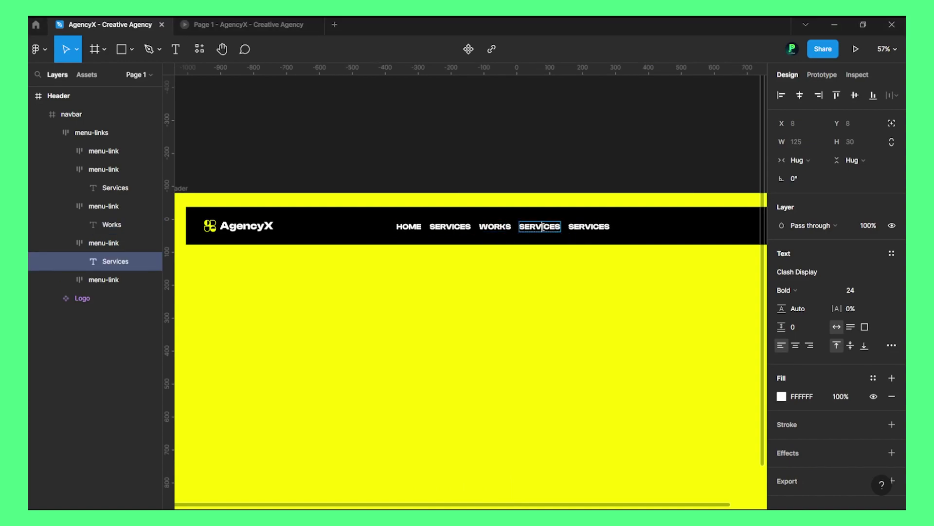
{"action": "type", "text": "pricing"}
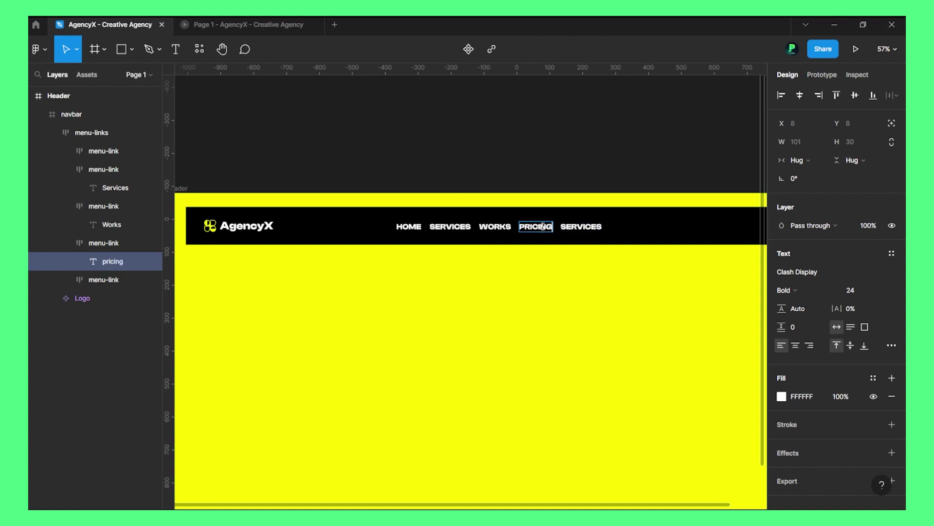
{"action": "left_click", "coordinate": [584, 227]}
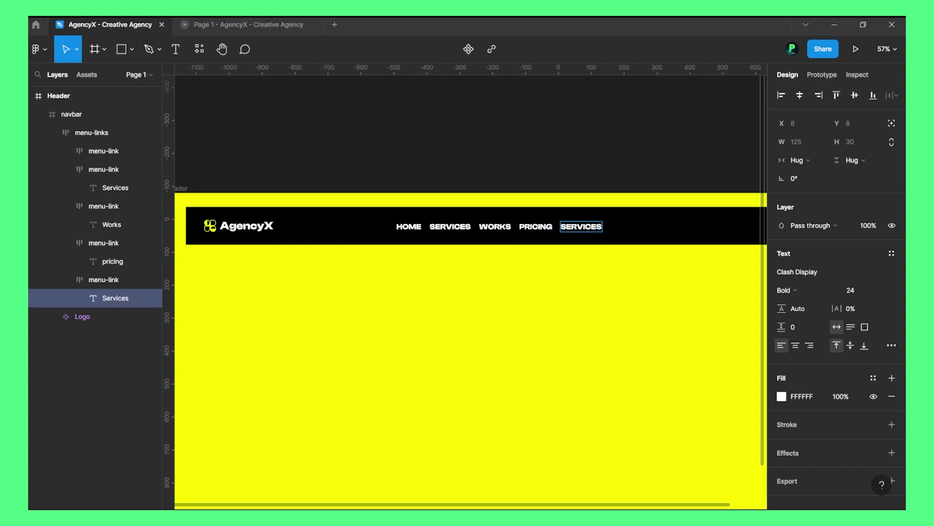
{"action": "double_click", "coordinate": [591, 228]}
{"action": "type", "text": "cli"}
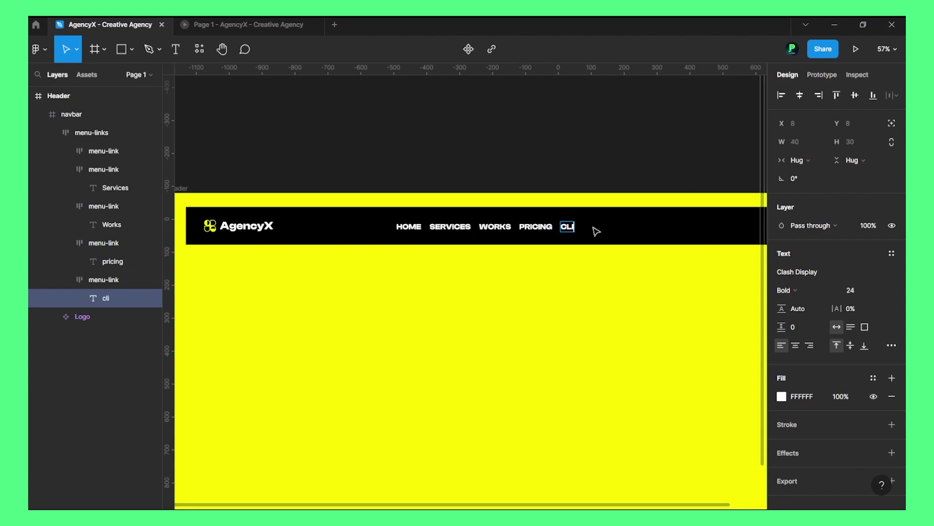
{"action": "type", "text": "ents"}
{"action": "left_click", "coordinate": [555, 152]}
Set the spacing between the links in the menu-links frame to 12
{"action": "left_click", "coordinate": [419, 231], "text": "ctrl"}
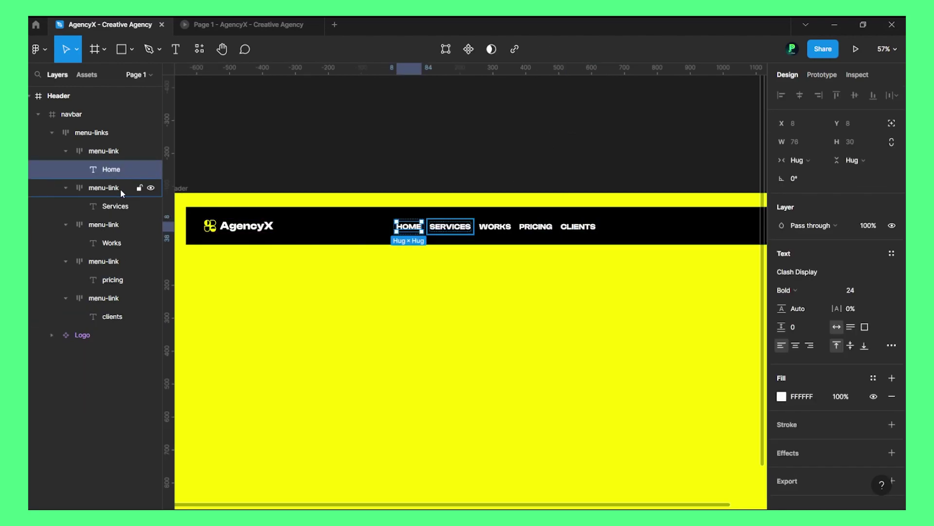
{"action": "left_click", "coordinate": [136, 133]}
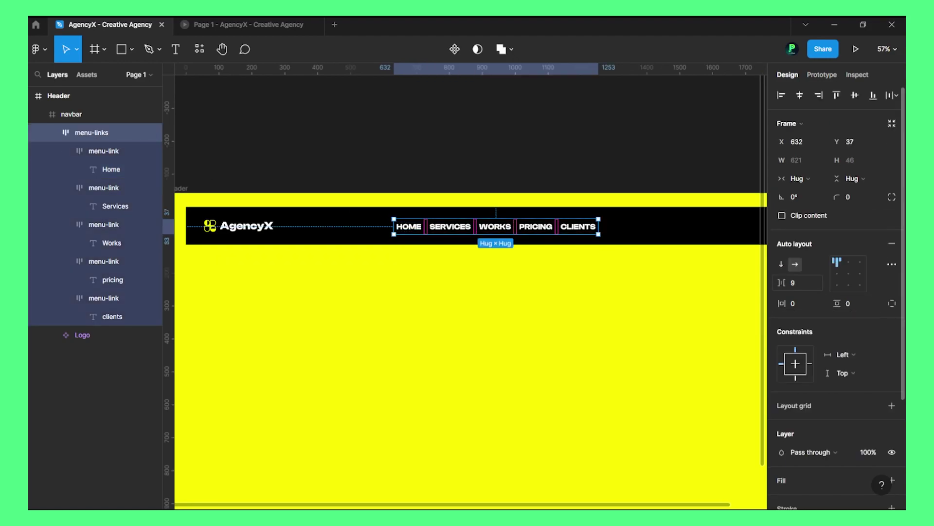
{"action": "type", "text": "12"}
{"action": "key", "text": "Return"}
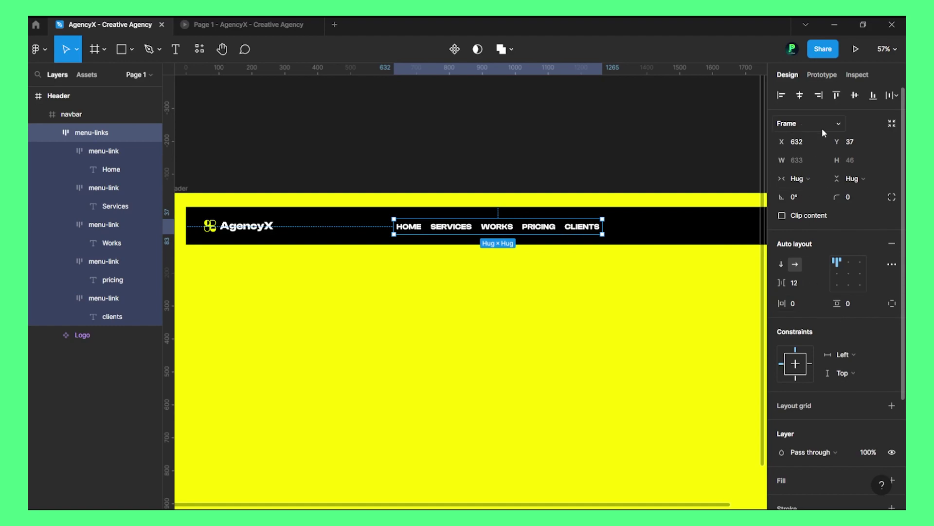
Check the navigation links in the prototype preview and return to the design file
{"action": "left_click", "coordinate": [334, 205]}
{"action": "left_click", "coordinate": [244, 24]}
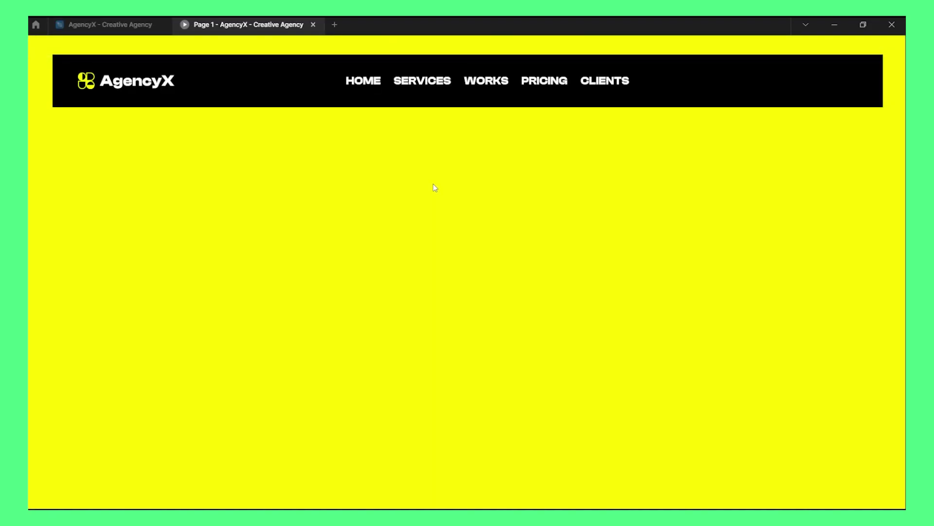
{"action": "left_click", "coordinate": [124, 32]}
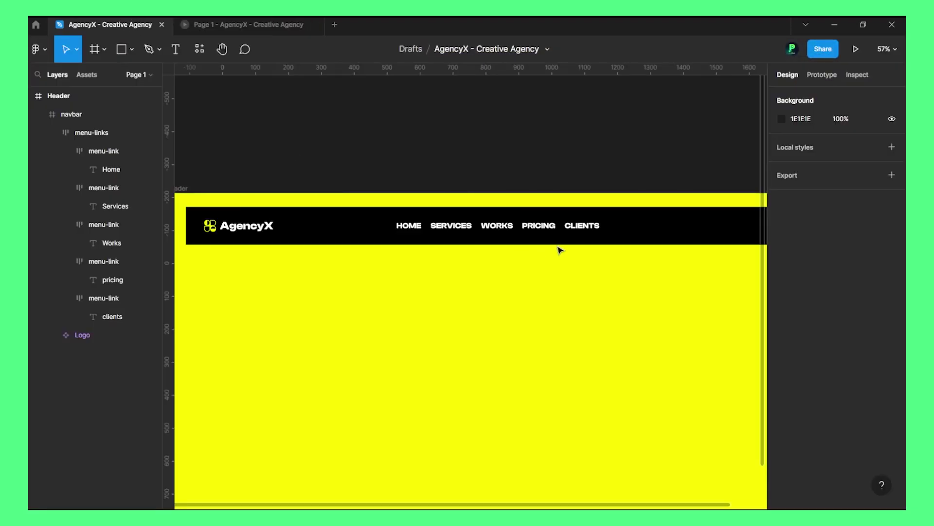
{"action": "scroll", "coordinate": [471, 231], "scroll_direction": "down", "scroll_amount": 3}
{"action": "left_click", "coordinate": [548, 213]}
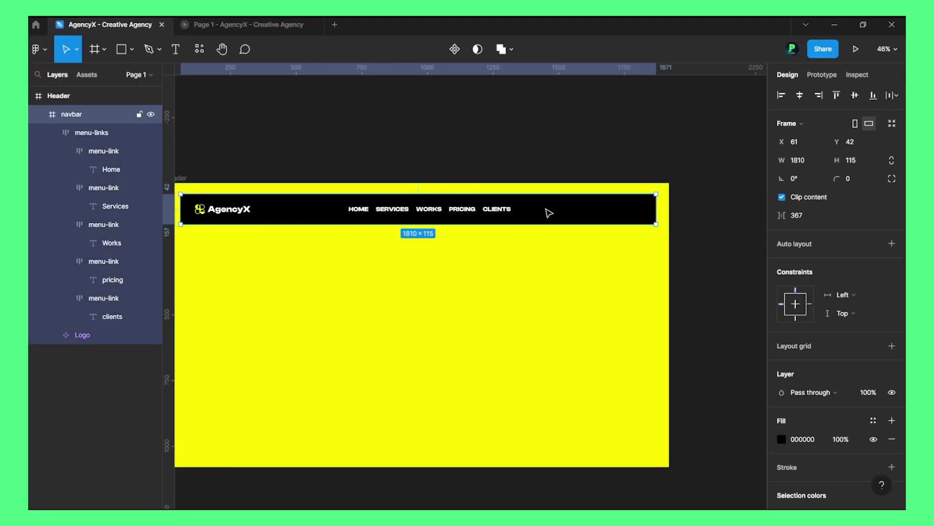
{"action": "left_click", "coordinate": [490, 166]}
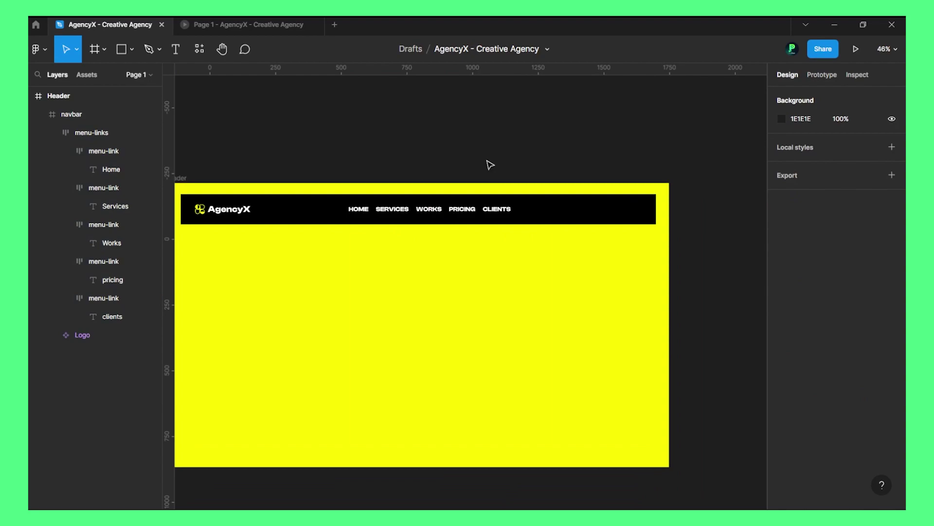
{"action": "key", "text": "f"}
{"action": "left_click", "coordinate": [324, 118]}
{"action": "key", "text": "ctrl+z"}
Add the text "get started" on the canvas above the Header frame and wrap it in an auto layout frame
{"action": "left_click", "coordinate": [175, 49]}
{"action": "left_click", "coordinate": [514, 138]}
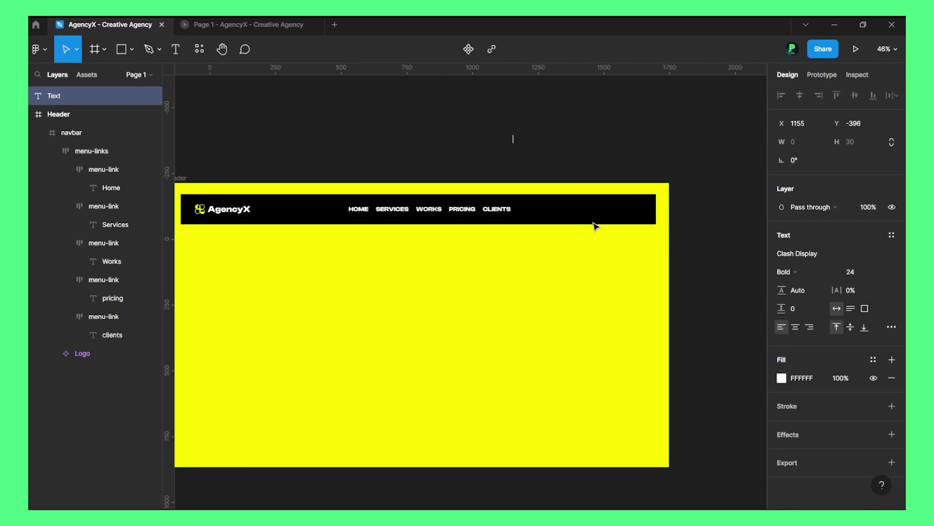
{"action": "type", "text": "get started"}
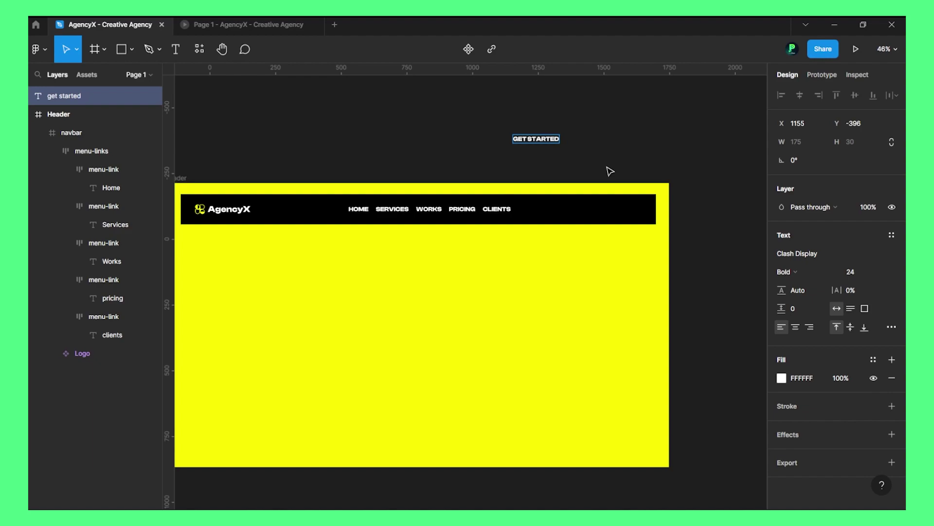
{"action": "key", "text": "Escape"}
{"action": "left_click", "coordinate": [553, 147]}
{"action": "left_click", "coordinate": [549, 139]}
{"action": "key", "text": "shift+a"}
Give the get started frame a solid fill with the header background's yellow FAFF01, sampled from the canvas
{"action": "scroll", "coordinate": [810, 355], "scroll_direction": "down", "scroll_amount": 3}
{"action": "left_click", "coordinate": [787, 341]}
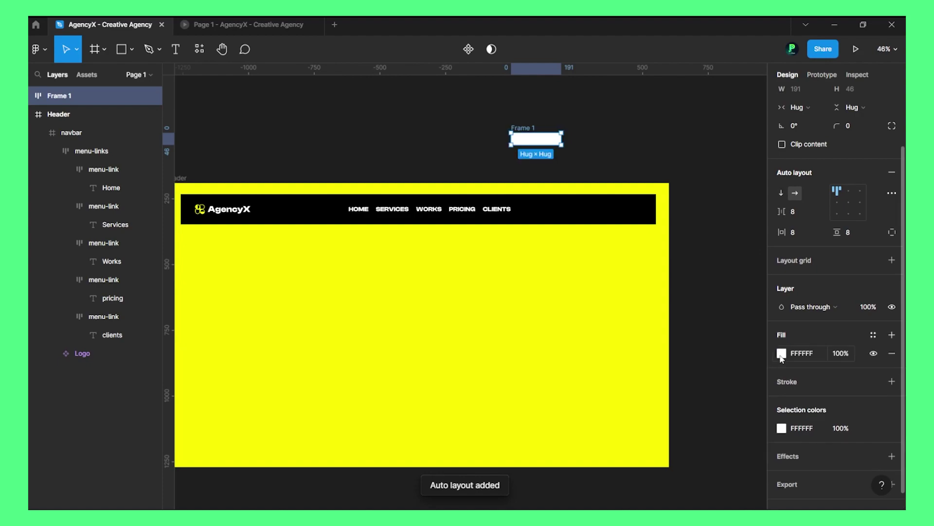
{"action": "left_click", "coordinate": [781, 353]}
{"action": "left_click", "coordinate": [646, 380]}
{"action": "left_click", "coordinate": [579, 317]}
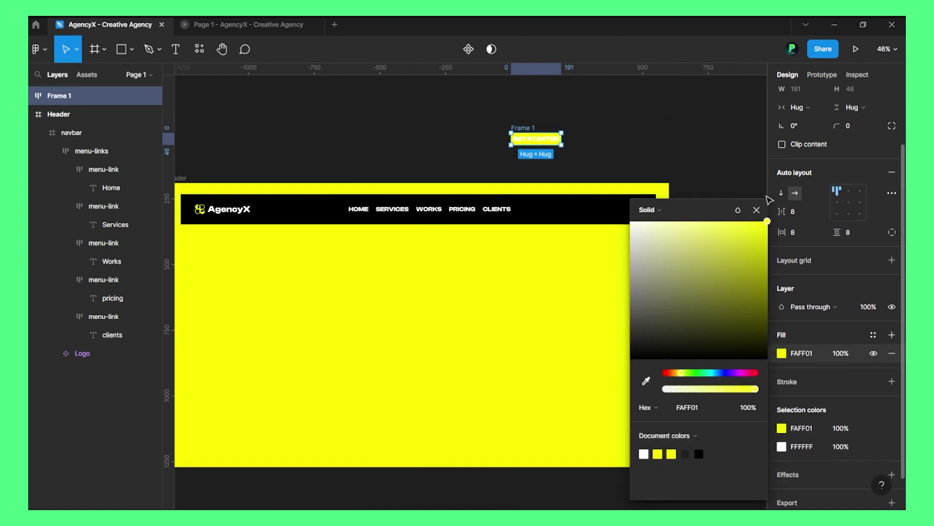
Change the get started text color to black 000000, sampled from the navbar
{"action": "left_click", "coordinate": [787, 446]}
{"action": "left_click", "coordinate": [787, 446]}
{"action": "left_click", "coordinate": [646, 380]}
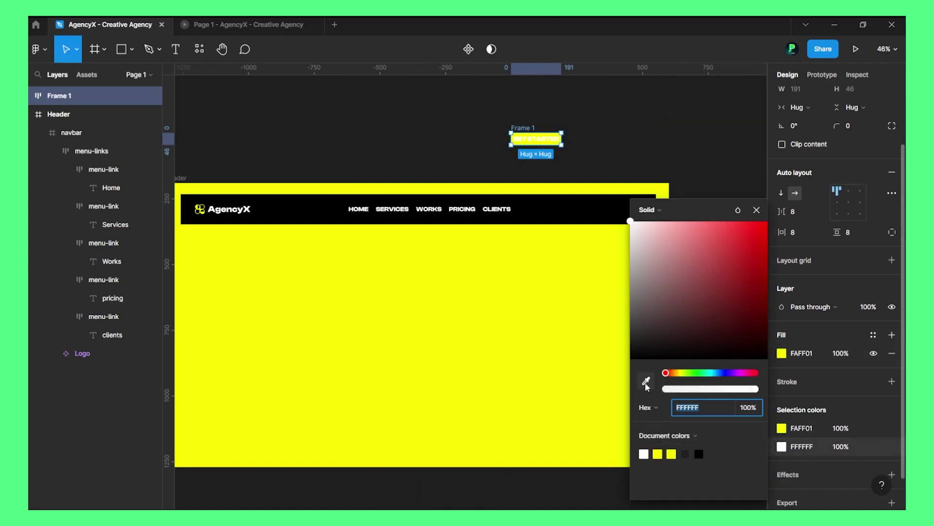
{"action": "left_click", "coordinate": [573, 208]}
{"action": "left_click", "coordinate": [603, 143]}
Center the content of the get started frame and set its padding to 22 horizontally and 26 vertically
{"action": "left_click", "coordinate": [525, 128]}
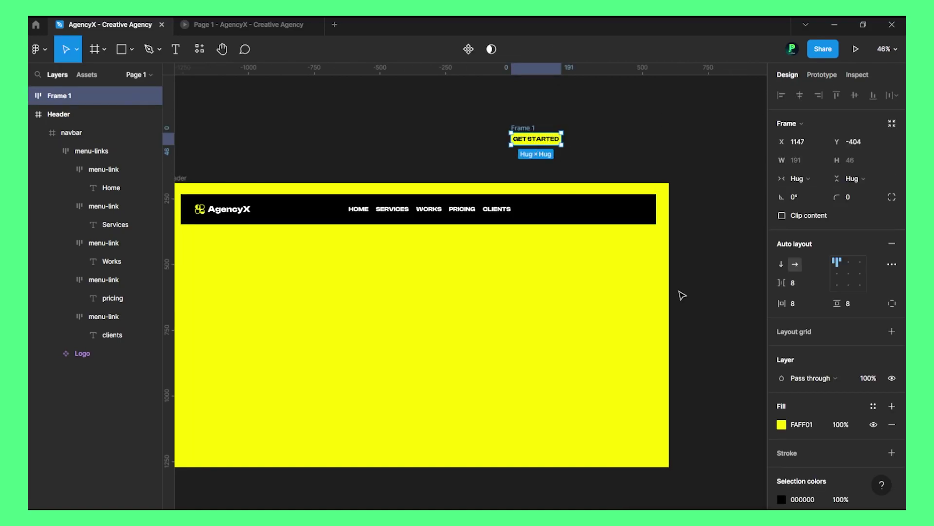
{"action": "left_click_drag", "start_coordinate": [782, 303], "coordinate": [854, 309]}
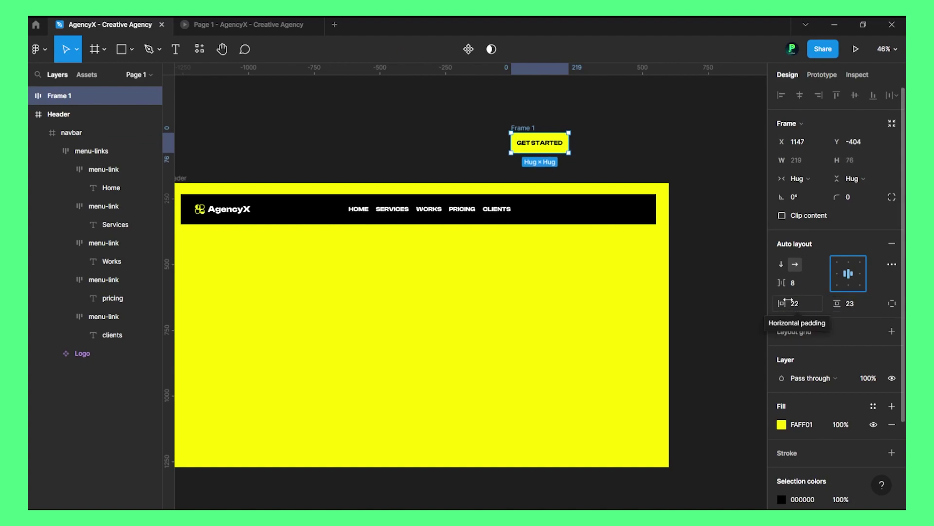
{"action": "left_click", "coordinate": [860, 310]}
{"action": "type", "text": "26"}
{"action": "key", "text": "Return"}
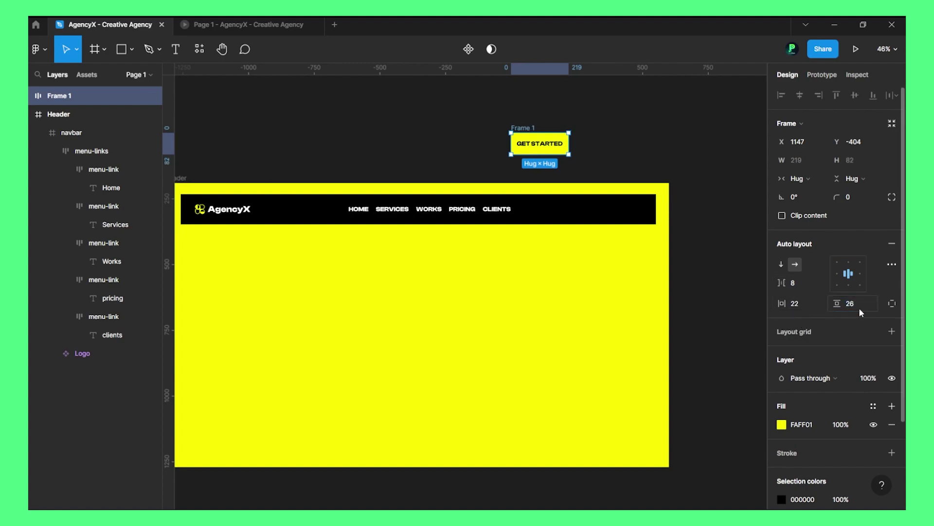
Set the get started frame's horizontal padding to 26 and its vertical padding to 22
{"action": "left_click", "coordinate": [652, 129]}
{"action": "left_click", "coordinate": [527, 134]}
{"action": "left_click", "coordinate": [807, 307]}
{"action": "type", "text": "26"}
{"action": "key", "text": "Return"}
{"action": "left_click", "coordinate": [862, 304]}
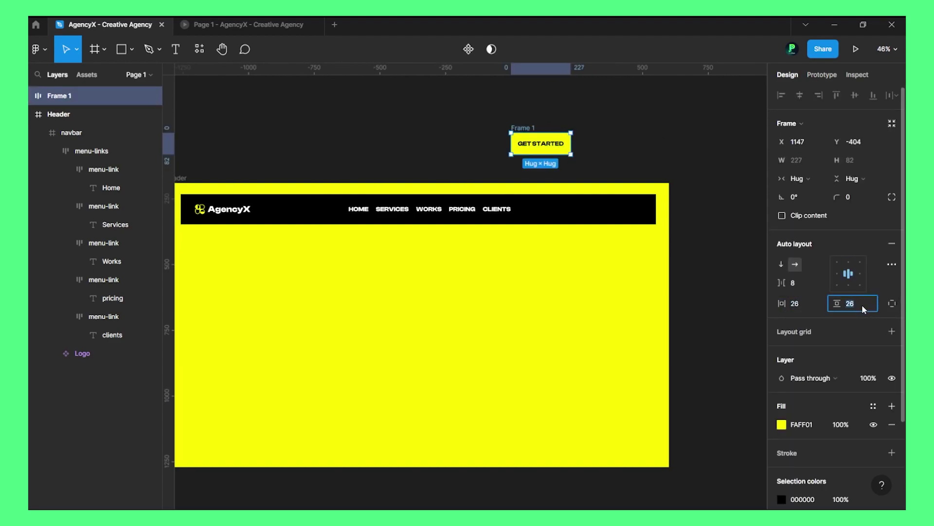
{"action": "type", "text": "220"}
{"action": "key", "text": "BackSpace"}
{"action": "key", "text": "Return"}
Place the get started button at the right end of the navbar and add auto layout to the navbar
{"action": "left_click", "coordinate": [605, 129]}
{"action": "left_click_drag", "start_coordinate": [541, 131], "coordinate": [596, 204]}
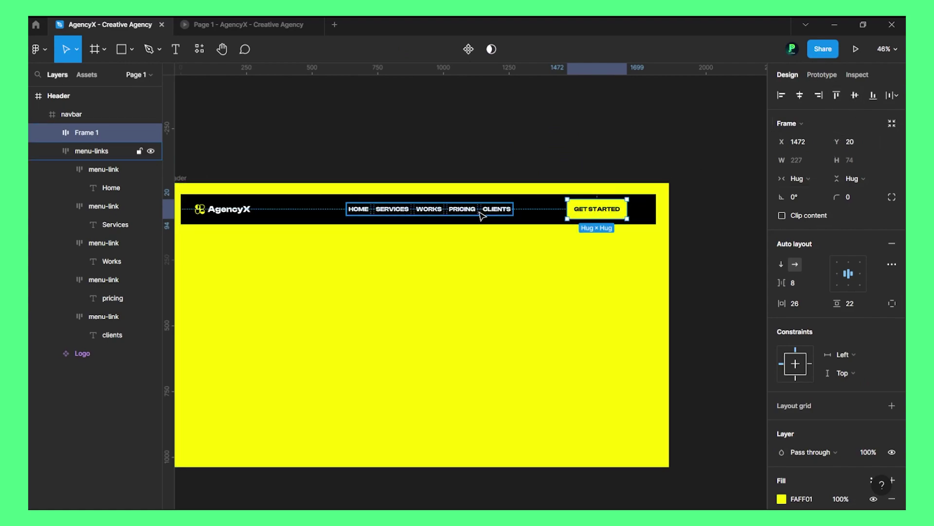
{"action": "left_click", "coordinate": [314, 211]}
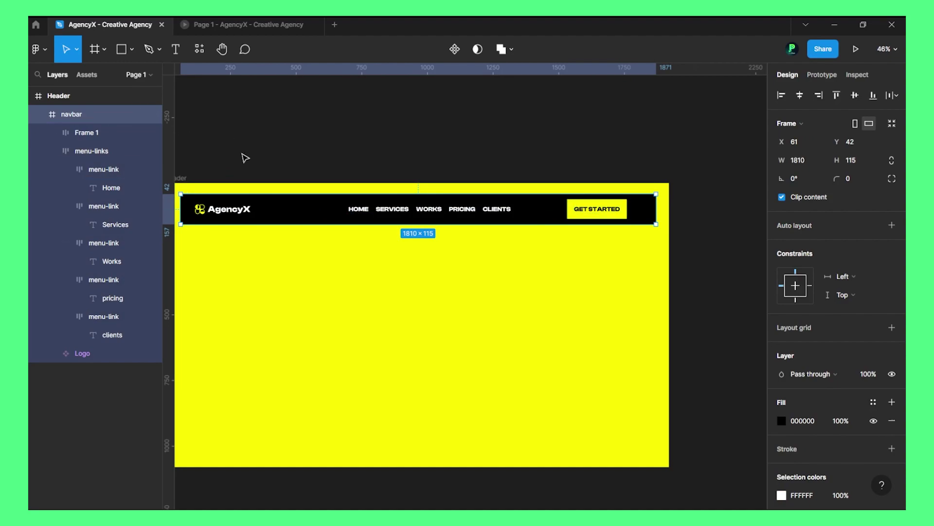
{"action": "key", "text": "shift+a"}
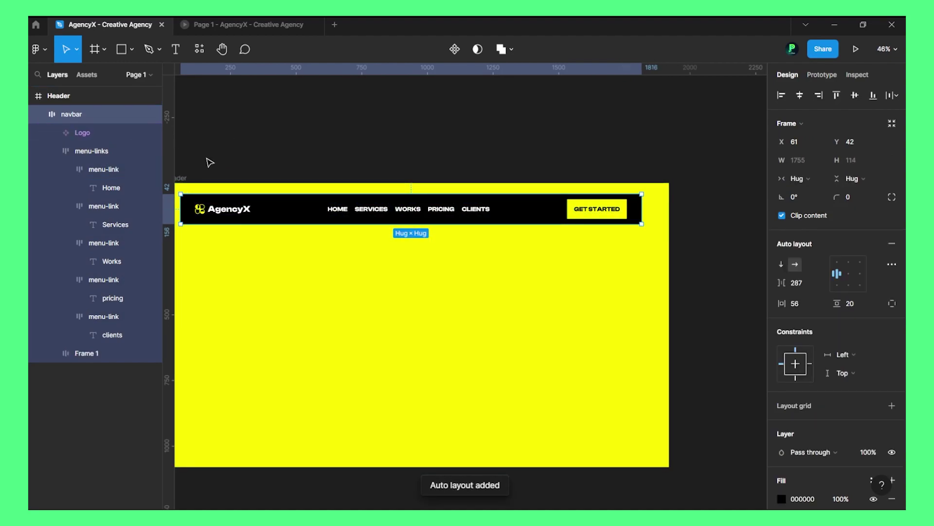
Set the spacing mode of the navbar's auto layout to Space between
{"action": "mouse_move", "coordinate": [300, 203]}
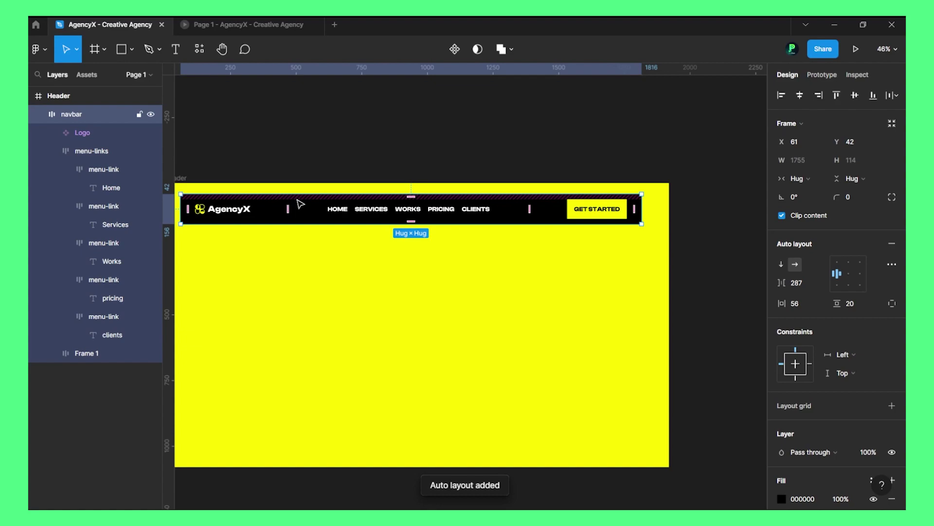
{"action": "left_click", "coordinate": [893, 266]}
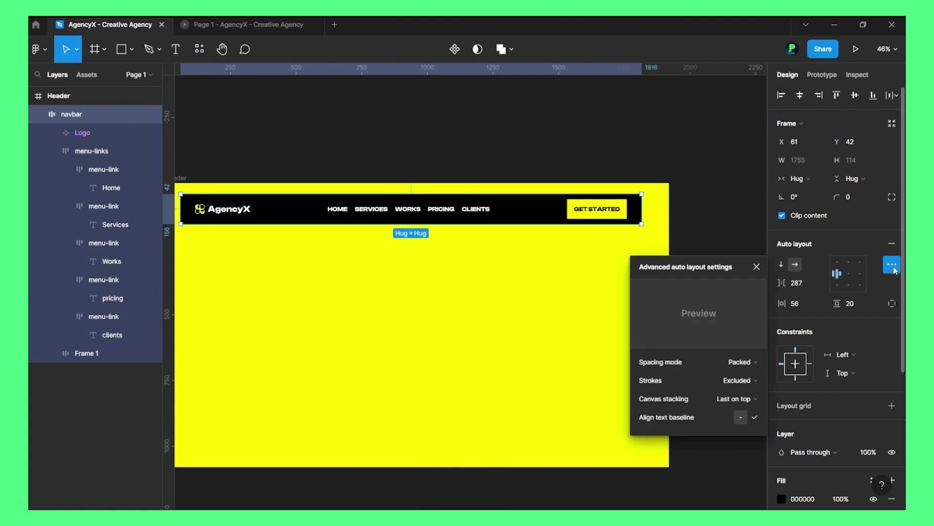
{"action": "left_click", "coordinate": [741, 361]}
{"action": "left_click", "coordinate": [728, 375]}
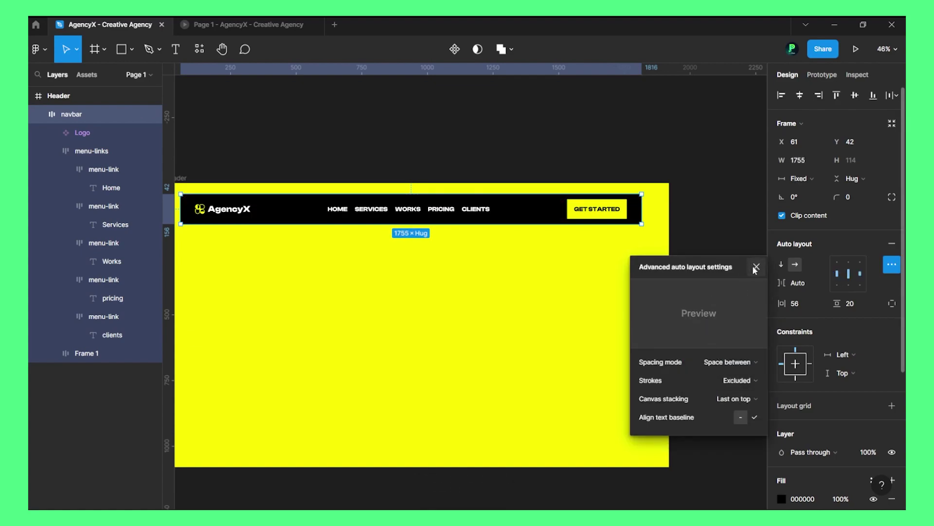
{"action": "left_click", "coordinate": [755, 267]}
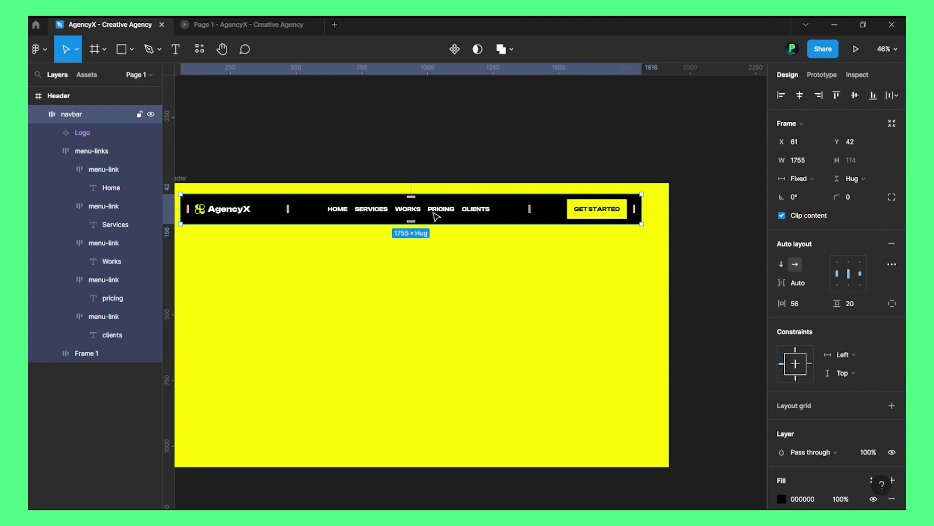
Widen the navbar to about 1815 and center it horizontally in the Header frame
{"action": "scroll", "coordinate": [663, 176], "scroll_direction": "down", "scroll_amount": 2}
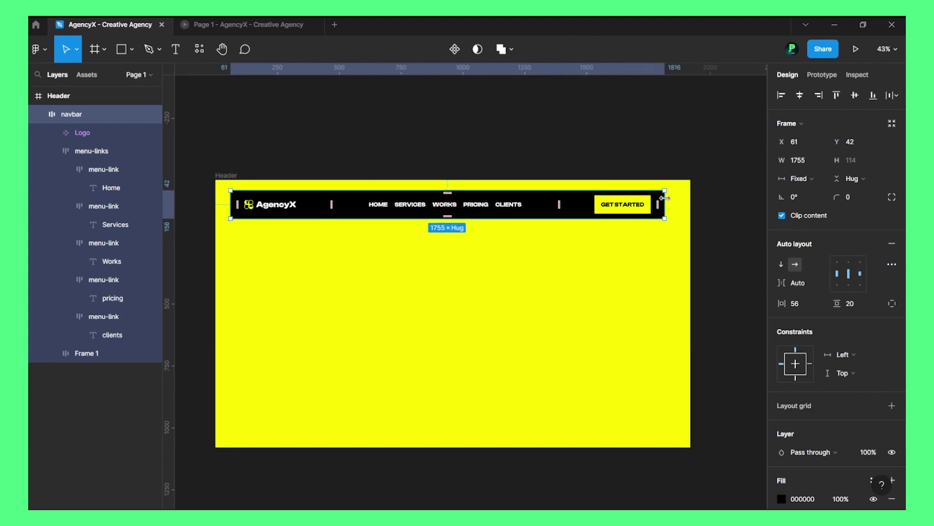
{"action": "left_click_drag", "start_coordinate": [665, 198], "coordinate": [679, 200]}
{"action": "left_click", "coordinate": [799, 95]}
{"action": "left_click", "coordinate": [440, 137]}
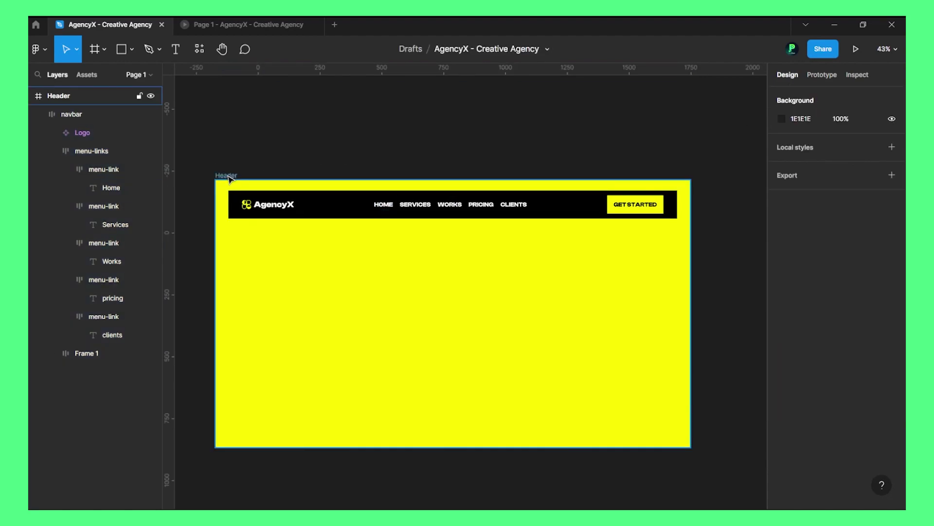
Add a column layout grid with 12 columns and a margin of 90 to the Header frame
{"action": "left_click", "coordinate": [142, 96]}
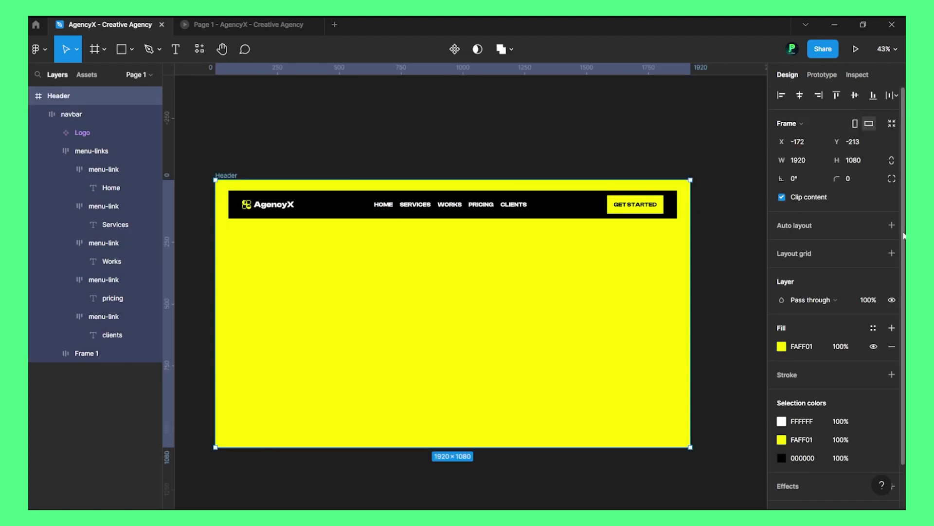
{"action": "left_click", "coordinate": [833, 256]}
{"action": "left_click", "coordinate": [782, 272]}
{"action": "left_click", "coordinate": [658, 275]}
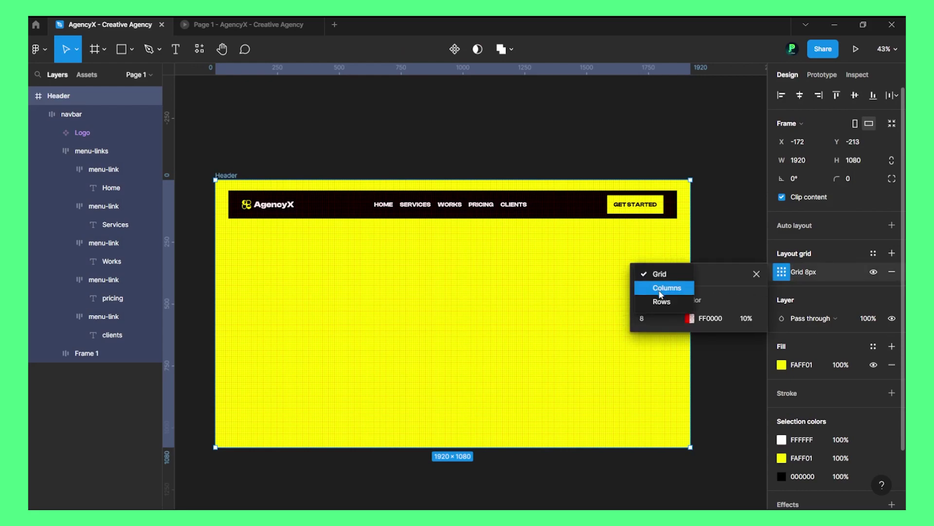
{"action": "left_click", "coordinate": [666, 288]}
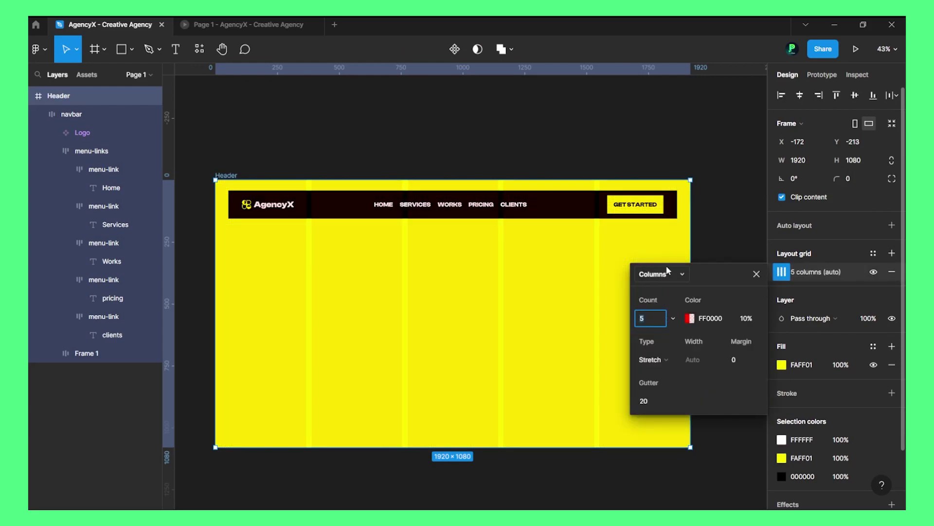
{"action": "left_click", "coordinate": [659, 315]}
{"action": "type", "text": "12"}
{"action": "key", "text": "Return"}
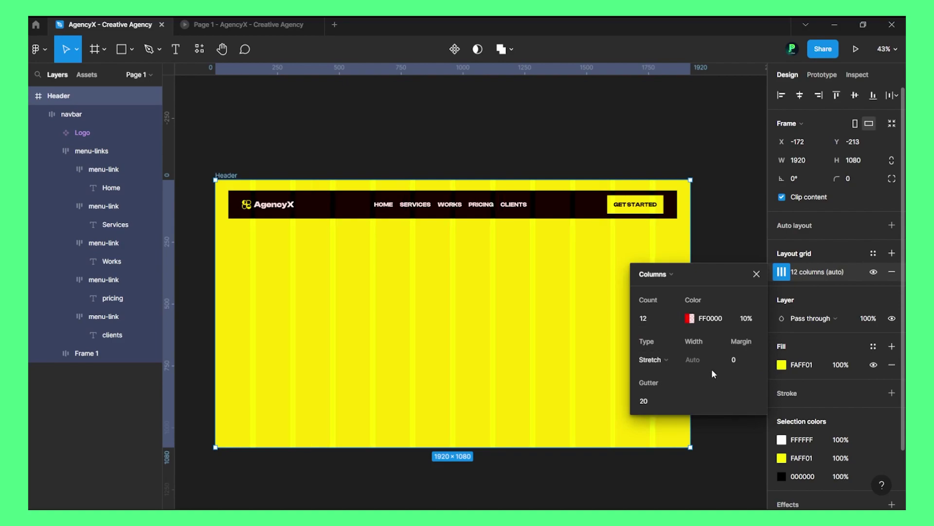
{"action": "type", "text": "90"}
{"action": "key", "text": "Return"}
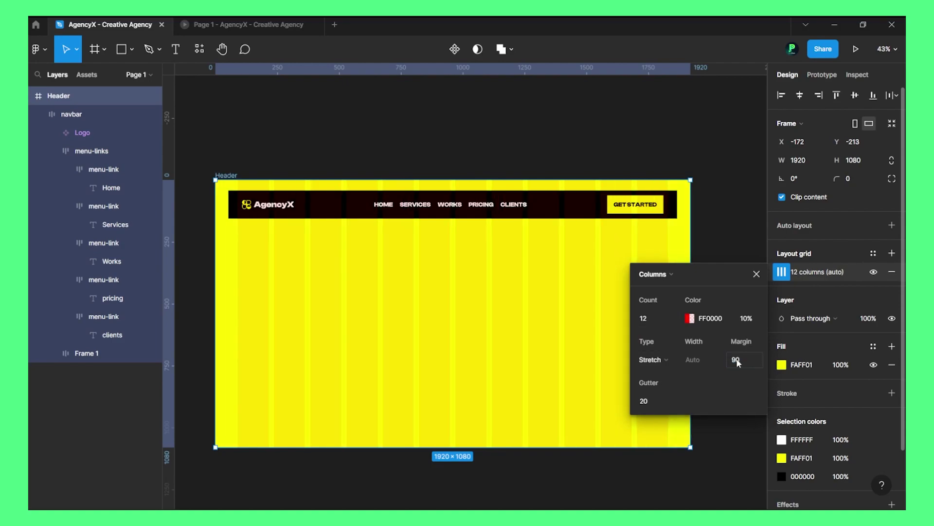
{"action": "left_click", "coordinate": [756, 273]}
{"action": "left_click", "coordinate": [699, 225]}
Fit both ends of the navbar to the outer grid columns, at X 90 with a width of 1740
{"action": "left_click", "coordinate": [317, 215]}
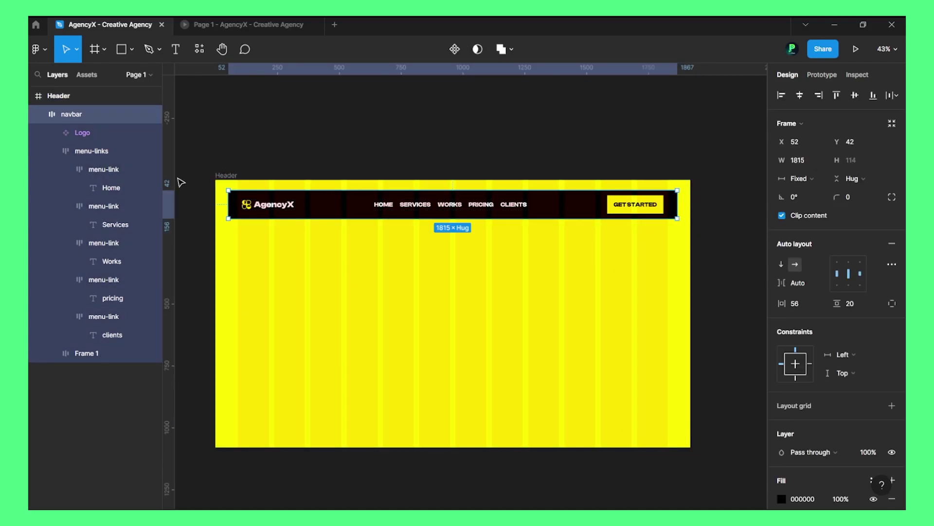
{"action": "scroll", "coordinate": [234, 202], "scroll_direction": "up", "scroll_amount": 5}
{"action": "mouse_move", "coordinate": [266, 219]}
{"action": "left_mouse_down"}
{"action": "mouse_move", "coordinate": [292, 219]}
{"action": "mouse_move", "coordinate": [281, 220]}
{"action": "left_mouse_up"}
{"action": "scroll", "coordinate": [229, 222], "scroll_direction": "down", "scroll_amount": 5}
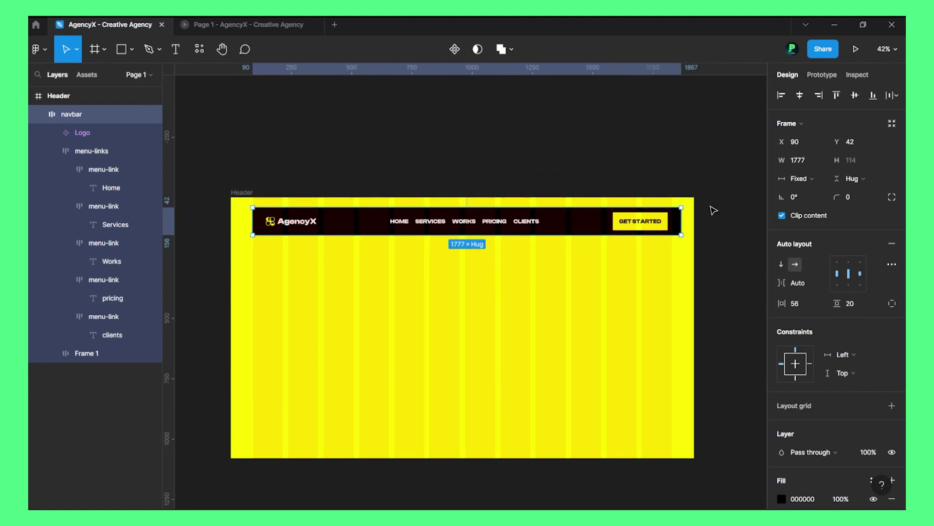
{"action": "left_click_drag", "start_coordinate": [685, 216], "coordinate": [670, 218]}
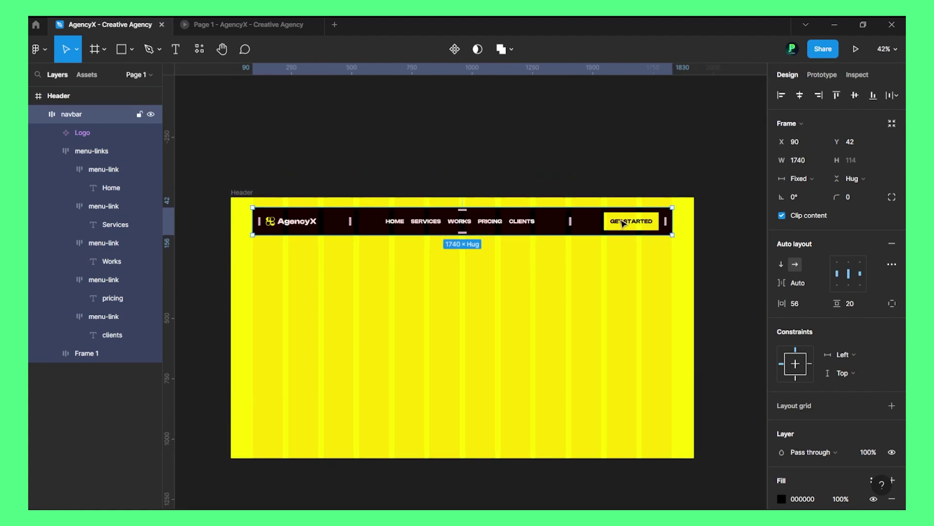
{"action": "left_click", "coordinate": [631, 149]}
Set the navbar's horizontal padding to 30
{"action": "left_click", "coordinate": [596, 225]}
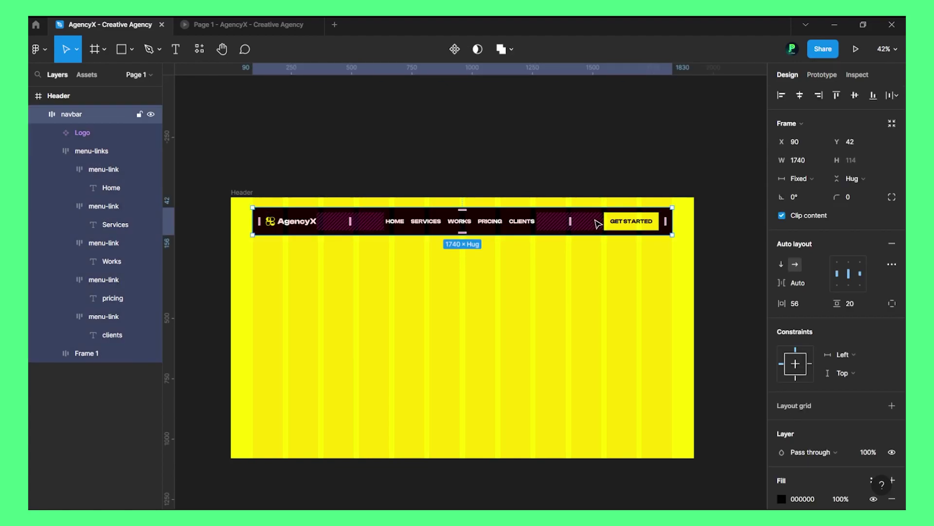
{"action": "left_click_drag", "start_coordinate": [781, 303], "coordinate": [759, 302]}
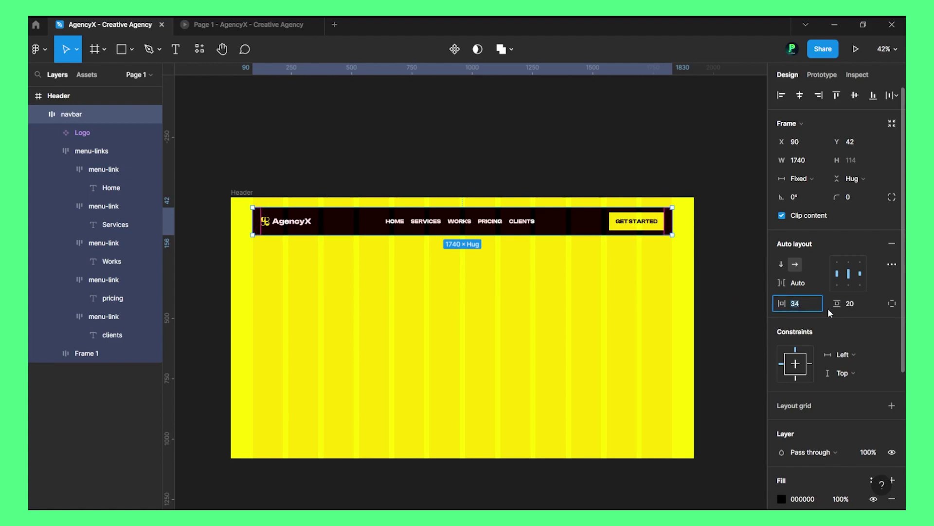
{"action": "type", "text": "30"}
{"action": "key", "text": "Return"}
{"action": "left_click", "coordinate": [605, 189]}
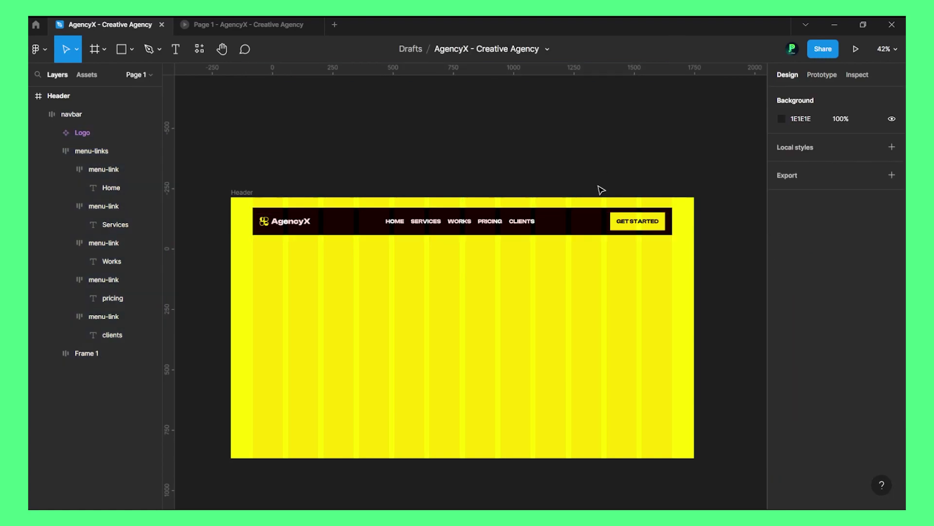
Round the navbar's corners with a radius of 22
{"action": "left_click", "coordinate": [417, 233]}
{"action": "left_click_drag", "start_coordinate": [837, 196], "coordinate": [211, 206]}
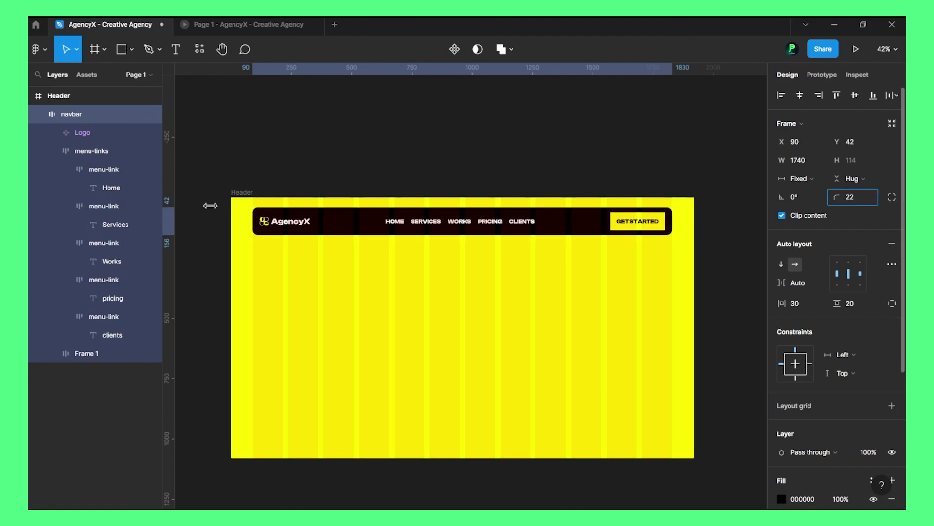
{"action": "left_click", "coordinate": [861, 202]}
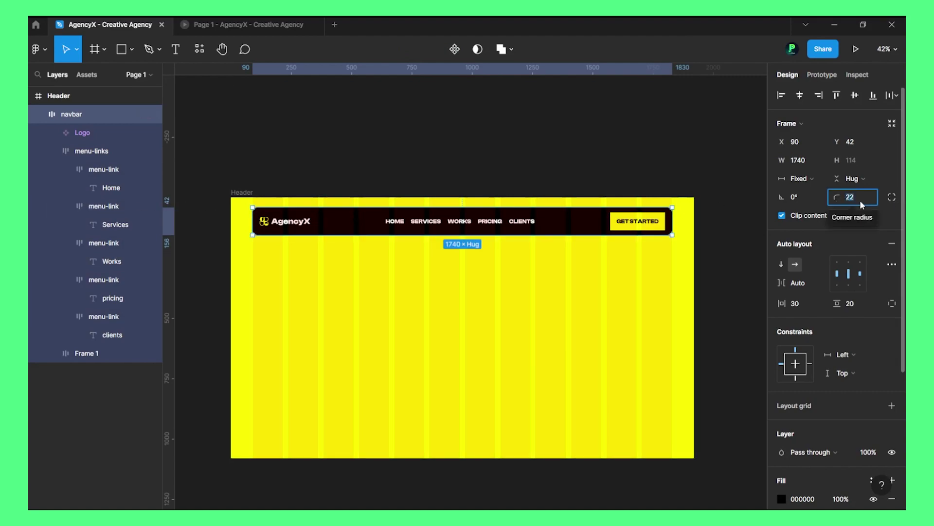
{"action": "left_click", "coordinate": [718, 197]}
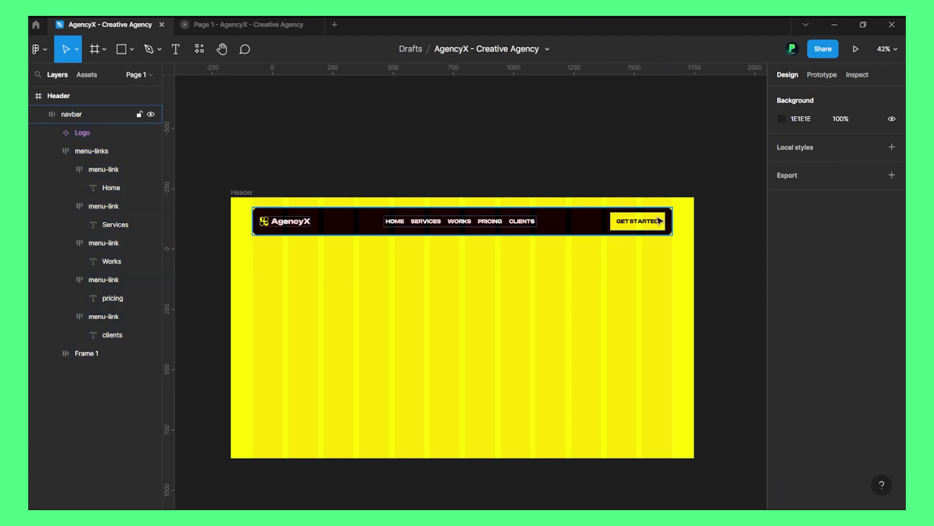
Round the get started button's corners with a radius of 24
{"action": "left_click", "coordinate": [655, 224], "text": "ctrl"}
{"action": "left_click", "coordinate": [669, 176]}
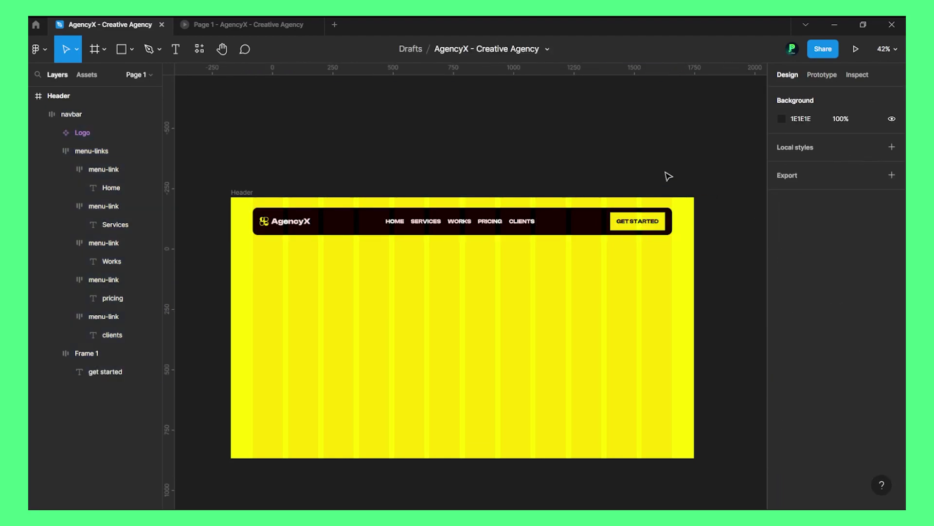
{"action": "scroll", "coordinate": [671, 204], "scroll_direction": "up", "scroll_amount": 5}
{"action": "double_click", "coordinate": [652, 222]}
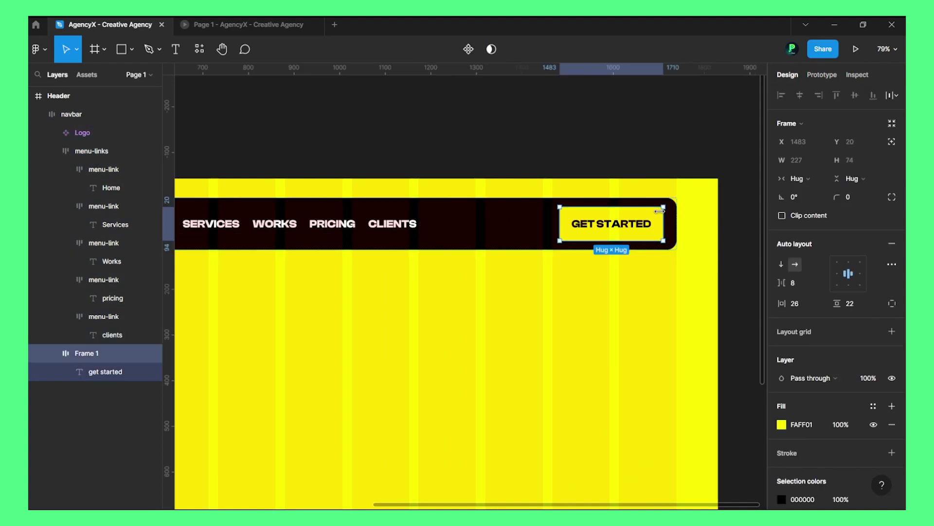
{"action": "left_click_drag", "start_coordinate": [836, 196], "coordinate": [727, 202]}
{"action": "left_click_drag", "start_coordinate": [836, 197], "coordinate": [465, 200]}
{"action": "left_click_drag", "start_coordinate": [837, 197], "coordinate": [752, 190]}
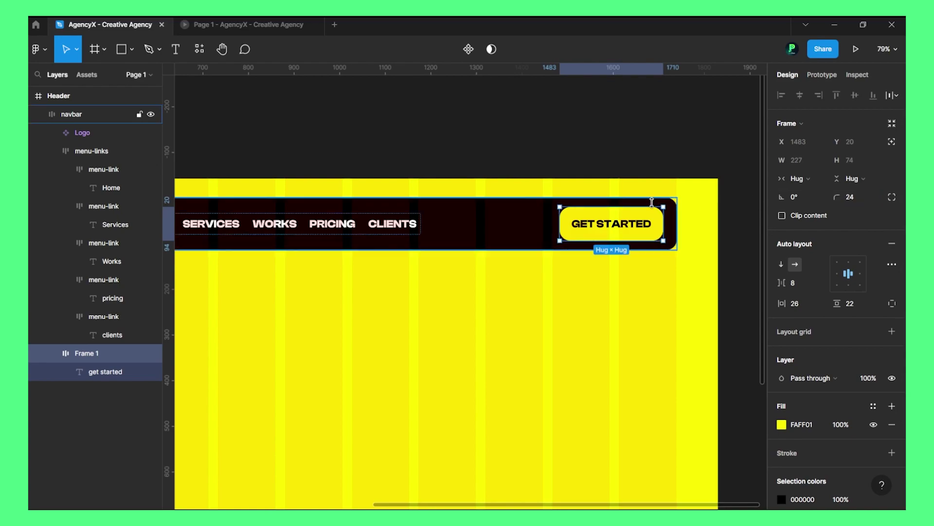
Fully round the ends of the navbar and set the get started button's corner radius to 53
{"action": "left_click", "coordinate": [652, 202]}
{"action": "left_click_drag", "start_coordinate": [35, 199], "coordinate": [172, 198]}
{"action": "left_click", "coordinate": [630, 212]}
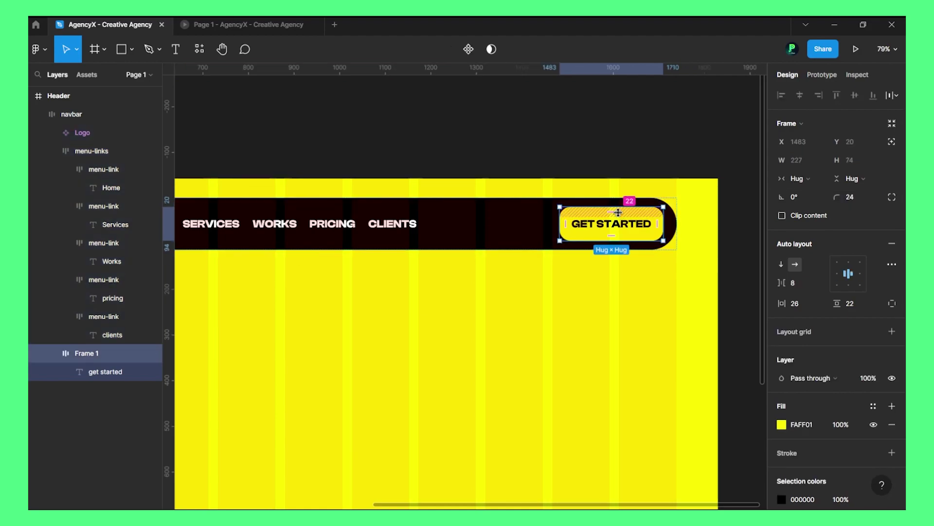
{"action": "left_click_drag", "start_coordinate": [836, 197], "coordinate": [292, 204]}
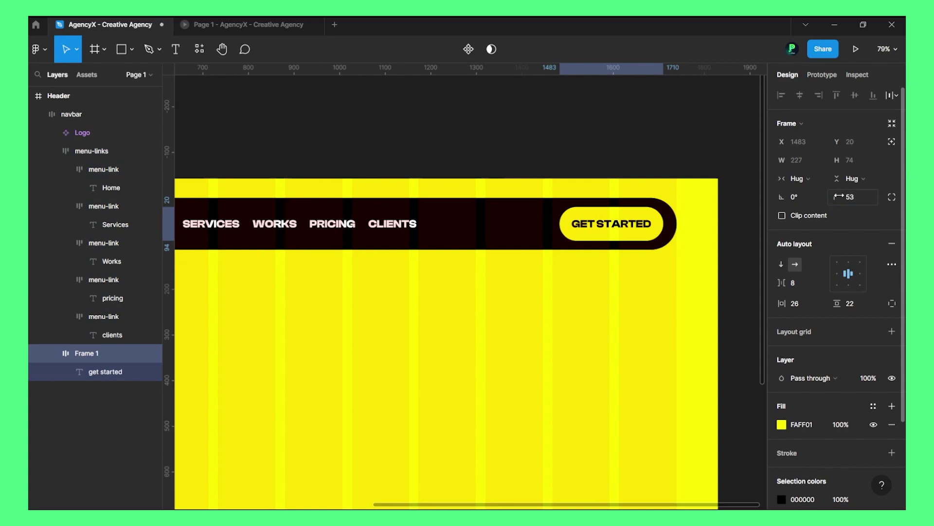
{"action": "left_click", "coordinate": [688, 150]}
Slightly reduce the navbar's horizontal padding so the logo and button sit closer to its ends
{"action": "left_click", "coordinate": [639, 214]}
{"action": "left_click_drag", "start_coordinate": [782, 304], "coordinate": [779, 303]}
{"action": "left_click", "coordinate": [632, 144]}
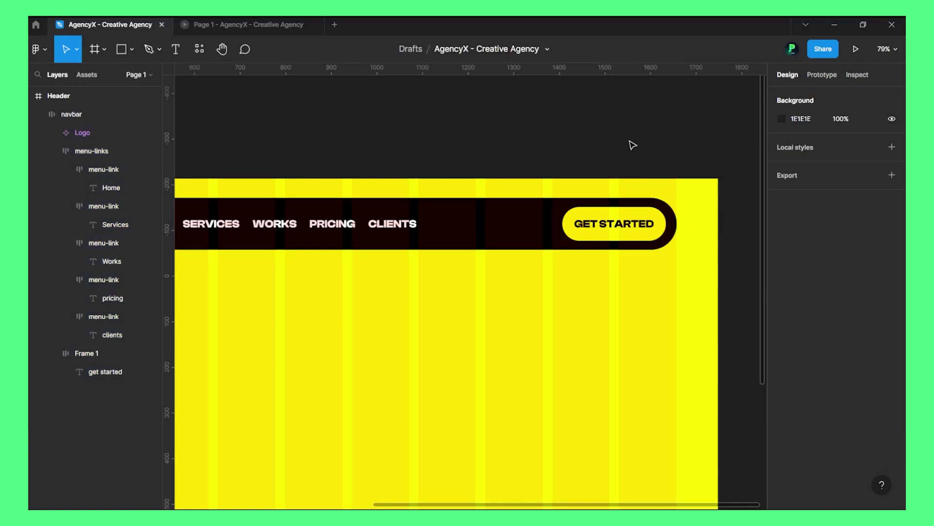
{"action": "scroll", "coordinate": [638, 165], "scroll_direction": "down", "scroll_amount": 5}
{"action": "scroll", "coordinate": [487, 214], "scroll_direction": "up", "scroll_amount": 3}
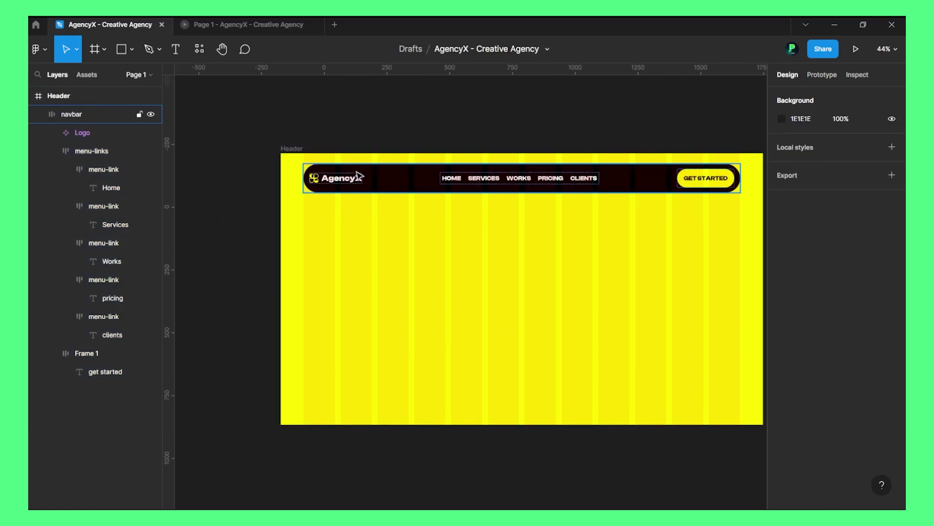
Preview the header in the prototype view and return to the AgencyX design file
{"action": "left_click", "coordinate": [244, 24]}
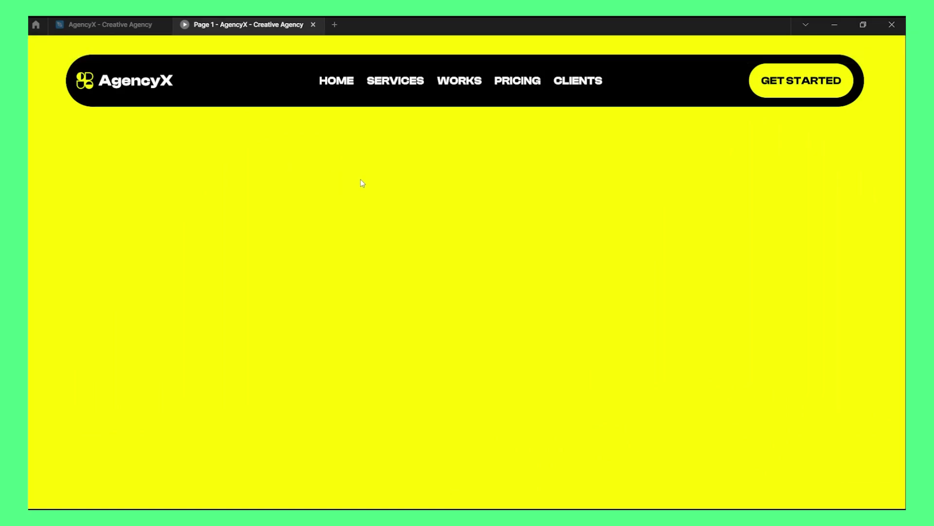
{"action": "left_click", "coordinate": [98, 22]}
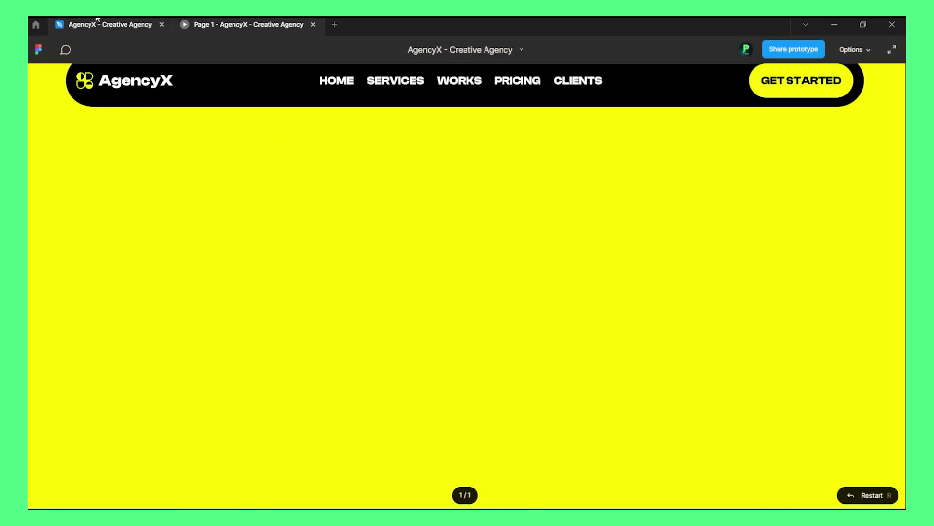
{"action": "left_click", "coordinate": [281, 148]}
{"action": "left_click", "coordinate": [414, 140]}
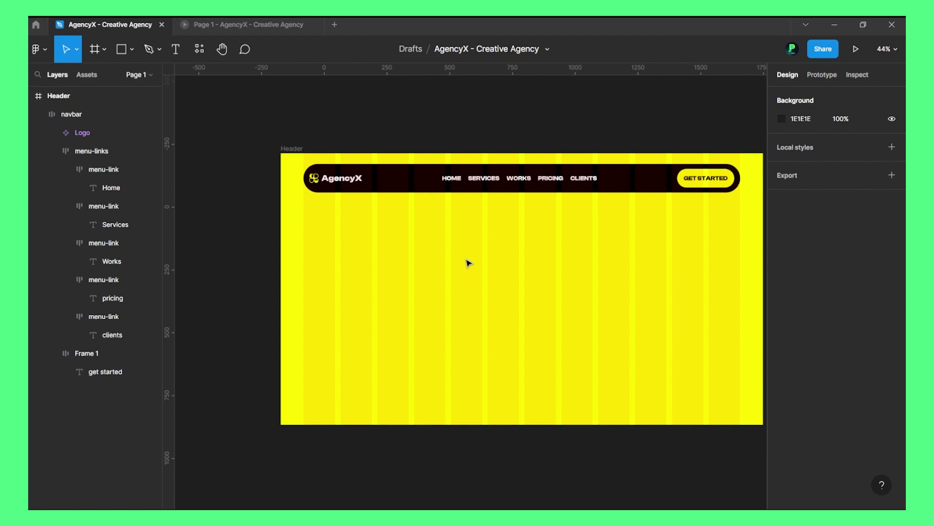
Draw a frame of about 1740 × 829 inside the header, just below the navbar and spanning the navbar's width
{"action": "scroll", "coordinate": [617, 214], "scroll_direction": "down", "scroll_amount": 2}
{"action": "scroll", "coordinate": [538, 214], "scroll_direction": "up", "scroll_amount": 2}
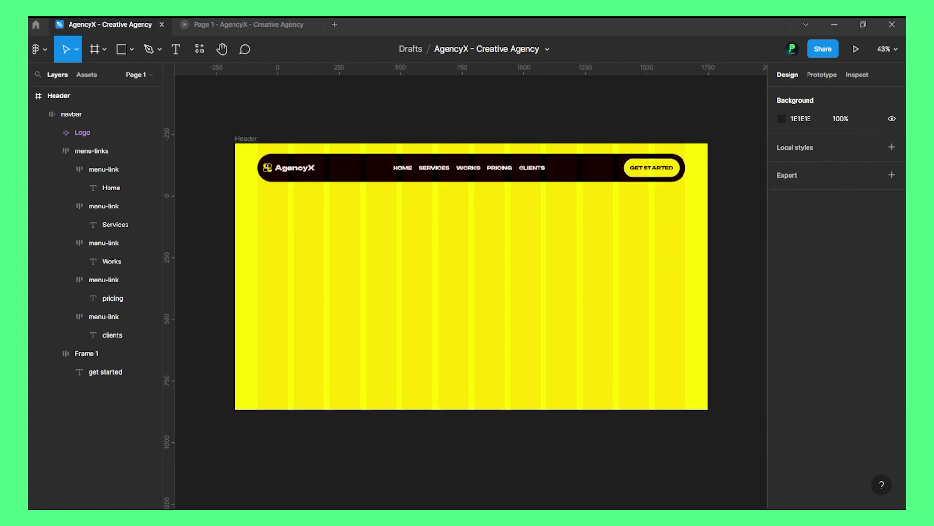
{"action": "key", "text": "f"}
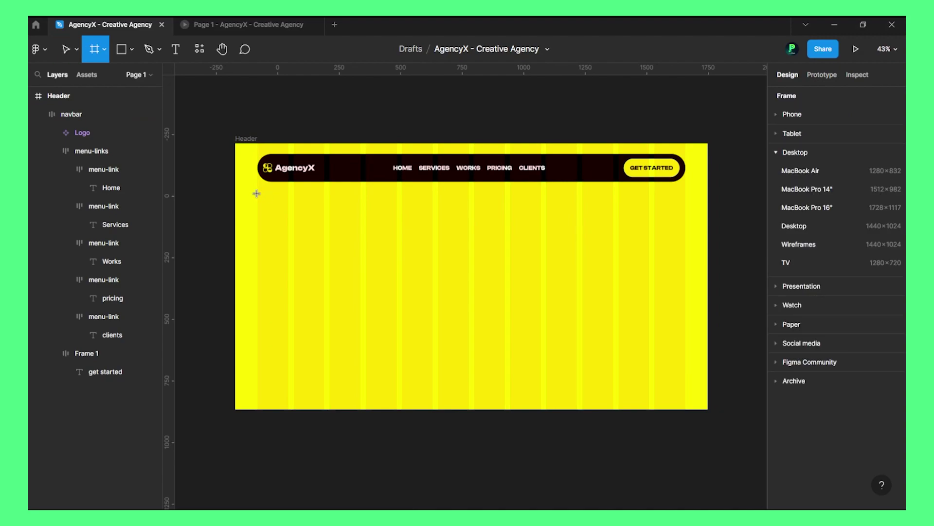
{"action": "mouse_move", "coordinate": [258, 191]}
{"action": "left_mouse_down"}
{"action": "mouse_move", "coordinate": [661, 304]}
{"action": "mouse_move", "coordinate": [687, 343]}
{"action": "mouse_move", "coordinate": [687, 398]}
{"action": "left_mouse_up"}
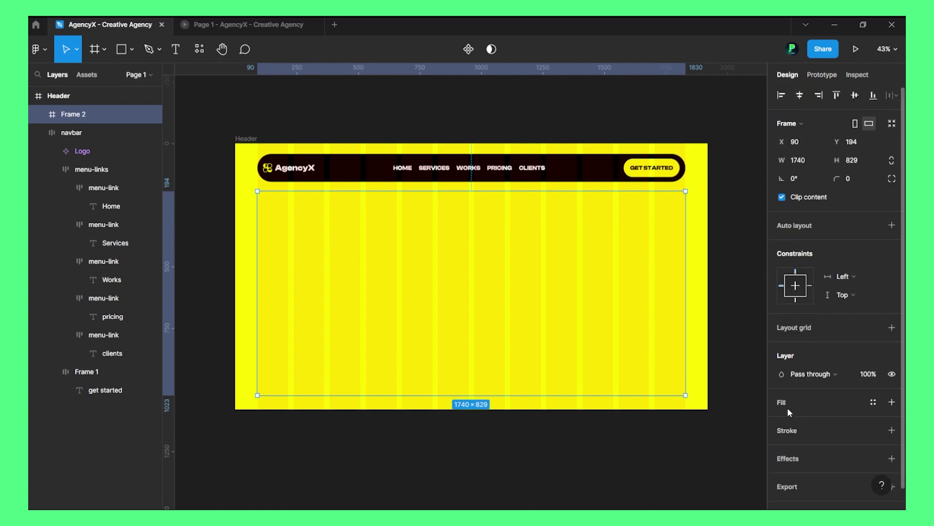
Give the new frame a solid fill and sample the navbar's black, 000000, for it
{"action": "left_click", "coordinate": [892, 402]}
{"action": "left_click", "coordinate": [782, 420]}
{"action": "left_click", "coordinate": [647, 381]}
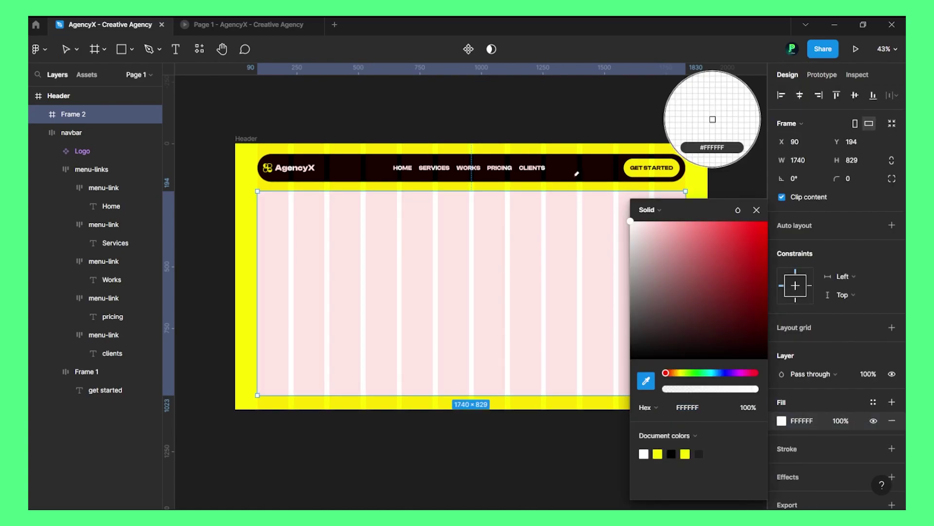
{"action": "left_click", "coordinate": [574, 170]}
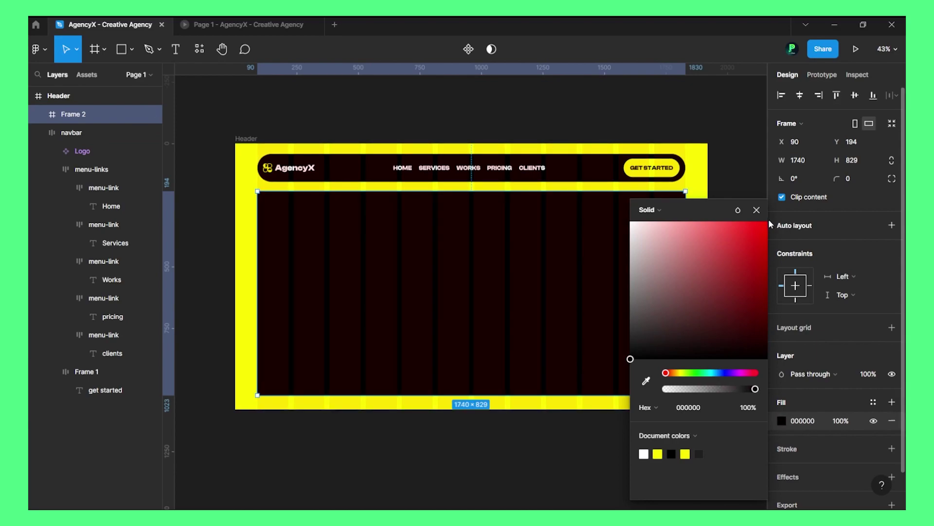
{"action": "left_click", "coordinate": [618, 138]}
Round the corners of the large black frame with a radius of 26
{"action": "scroll", "coordinate": [699, 206], "scroll_direction": "up", "scroll_amount": 5}
{"action": "scroll", "coordinate": [638, 209], "scroll_direction": "down", "scroll_amount": 7}
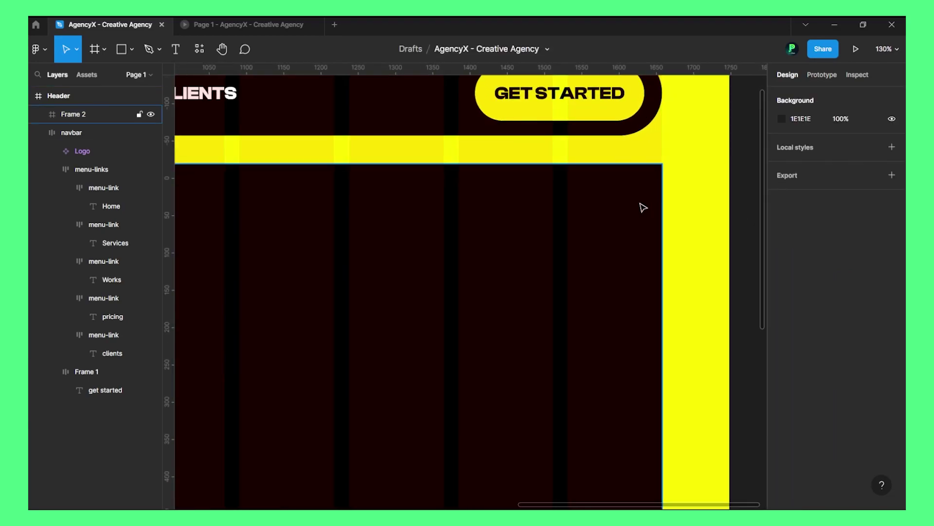
{"action": "scroll", "coordinate": [329, 194], "scroll_direction": "up", "scroll_amount": 5}
{"action": "scroll", "coordinate": [329, 195], "scroll_direction": "up", "scroll_amount": 2}
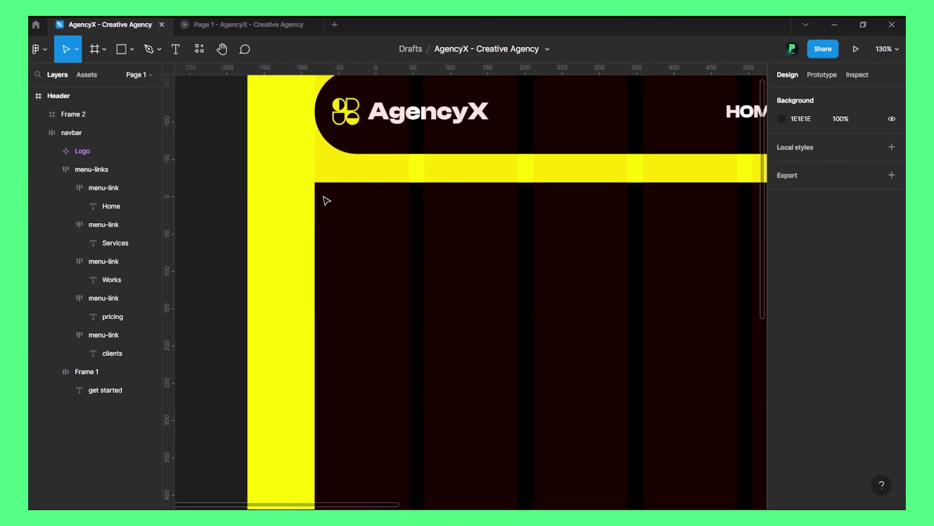
{"action": "scroll", "coordinate": [328, 210], "scroll_direction": "down", "scroll_amount": 5}
{"action": "left_click", "coordinate": [485, 246]}
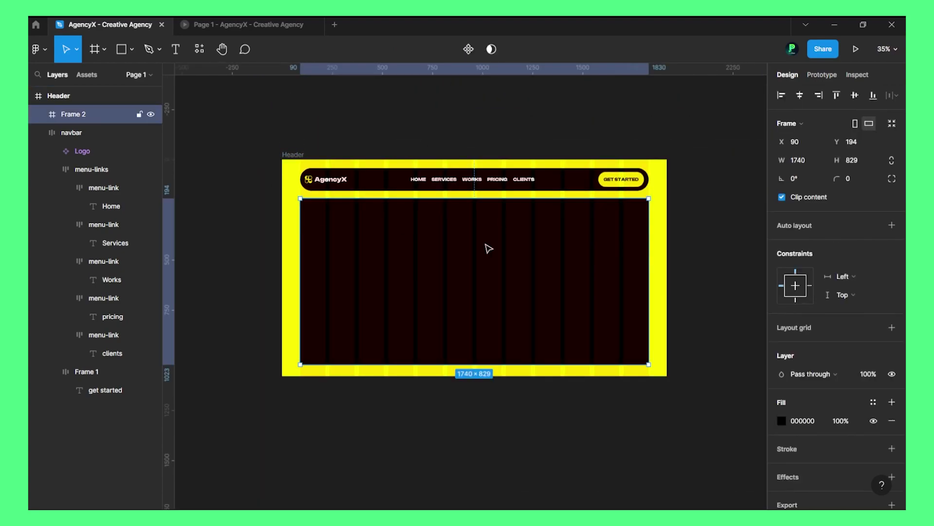
{"action": "left_click", "coordinate": [849, 179]}
{"action": "type", "text": "14"}
{"action": "key", "text": "Return"}
{"action": "left_click_drag", "start_coordinate": [115, 188], "coordinate": [261, 184]}
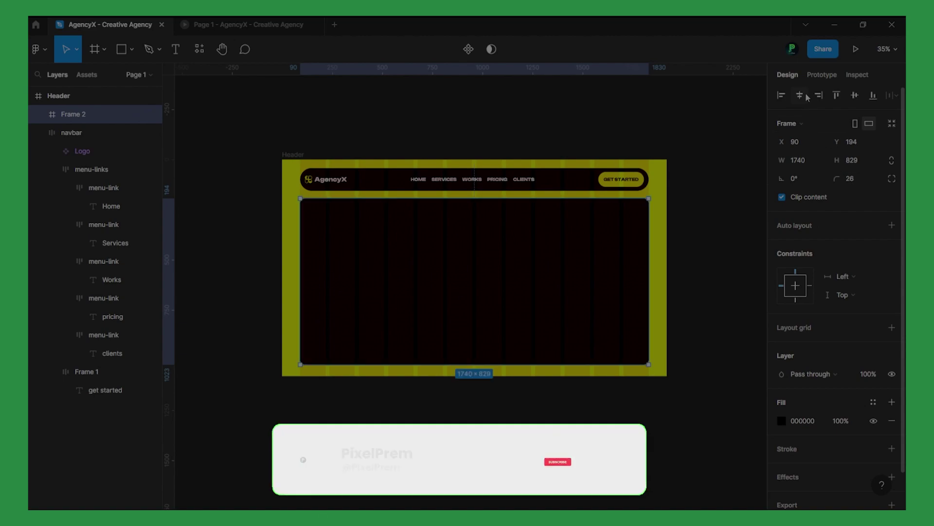
{"action": "left_click", "coordinate": [698, 175]}
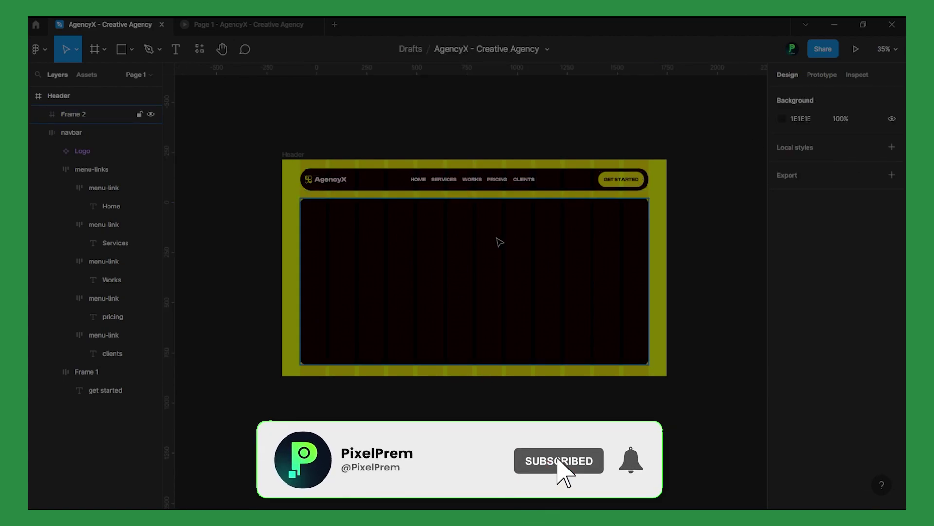
{"action": "scroll", "coordinate": [525, 231], "scroll_direction": "up", "scroll_amount": 3}
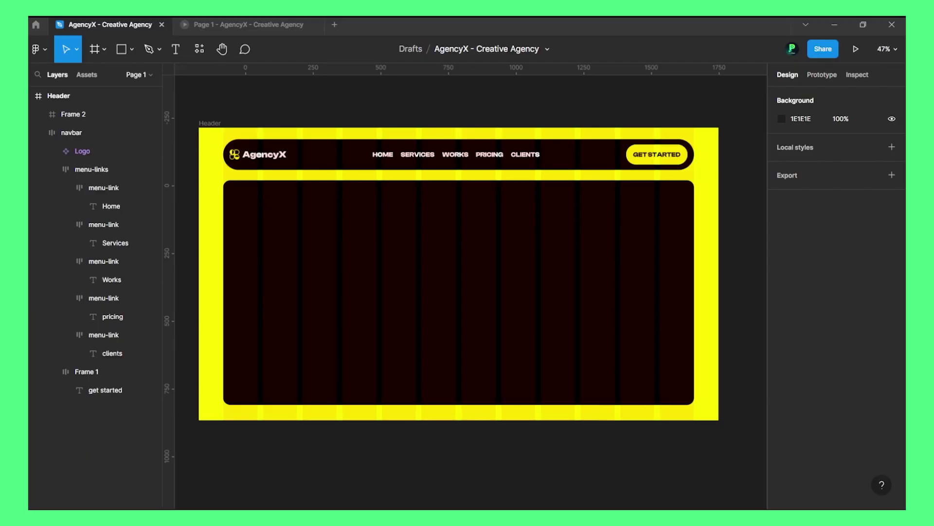
Add the headline "Transforming your vision into reality" in bold 58 inside the black frame, with "through creative innovation" in lighter text beneath
{"action": "left_click", "coordinate": [209, 124]}
{"action": "left_click", "coordinate": [295, 114]}
{"action": "key", "text": "t"}
{"action": "left_click", "coordinate": [270, 221]}
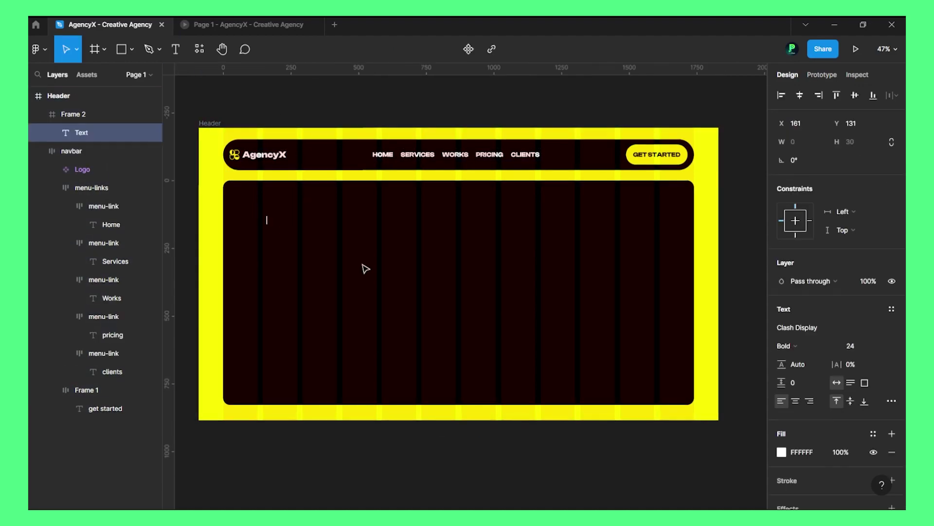
{"action": "type", "text": "TRANSFORMING YOUR VISION INTO REALITY THROUGH CREATIVE INNOVATION"}
{"action": "left_click", "coordinate": [437, 229]}
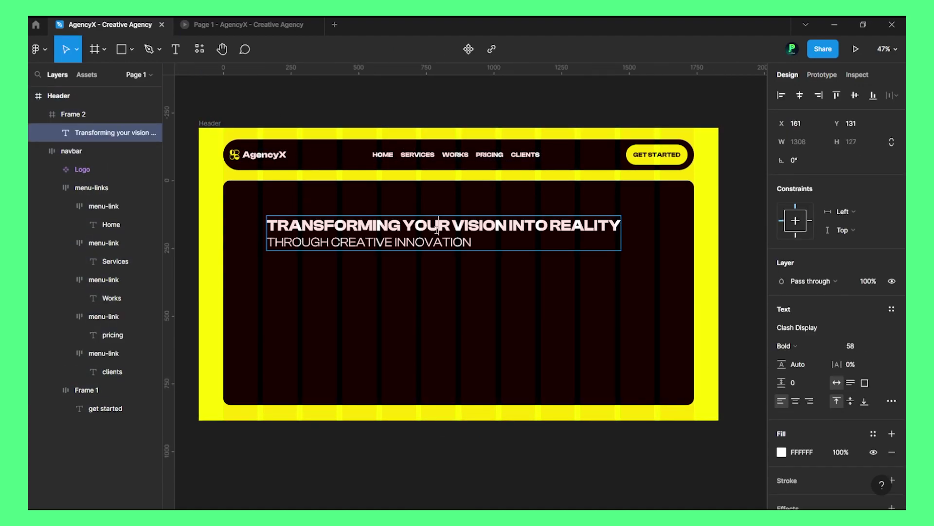
{"action": "left_click", "coordinate": [453, 227]}
{"action": "key", "text": "Escape"}
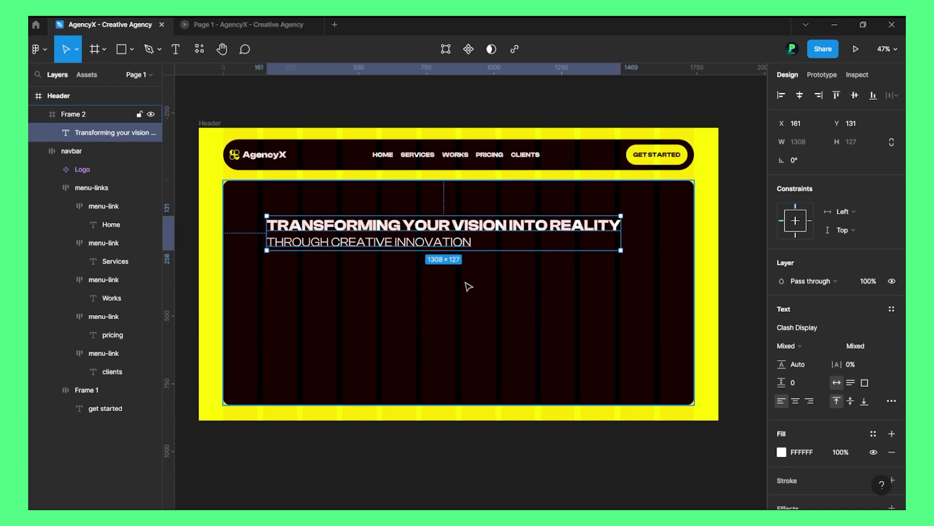
Remove the uppercase setting from the headline so it keeps its original letter case
{"action": "key", "text": "alt"}
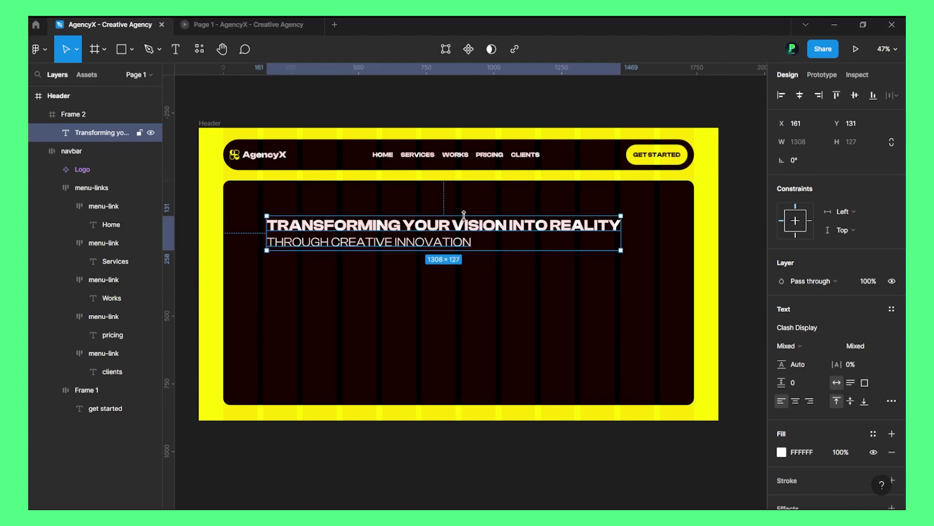
{"action": "left_click", "coordinate": [891, 401]}
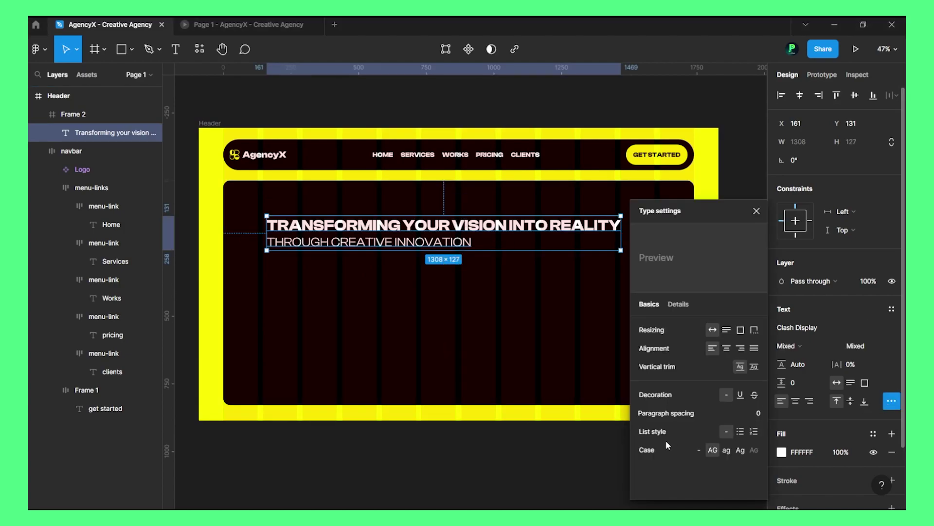
{"action": "left_click", "coordinate": [699, 450]}
{"action": "left_click", "coordinate": [756, 210]}
{"action": "left_click", "coordinate": [490, 285]}
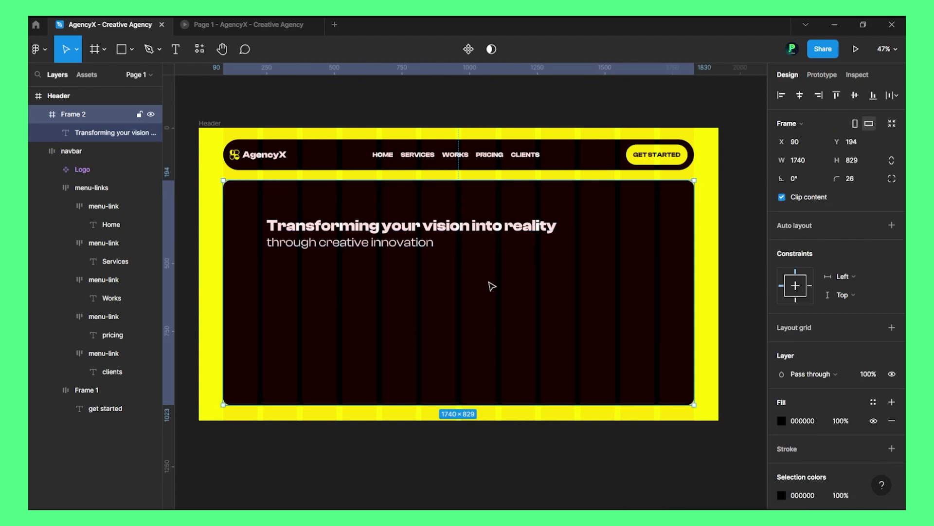
Break the headline's bold line after "your" so that "vision into reality" starts a new line
{"action": "left_click", "coordinate": [426, 230]}
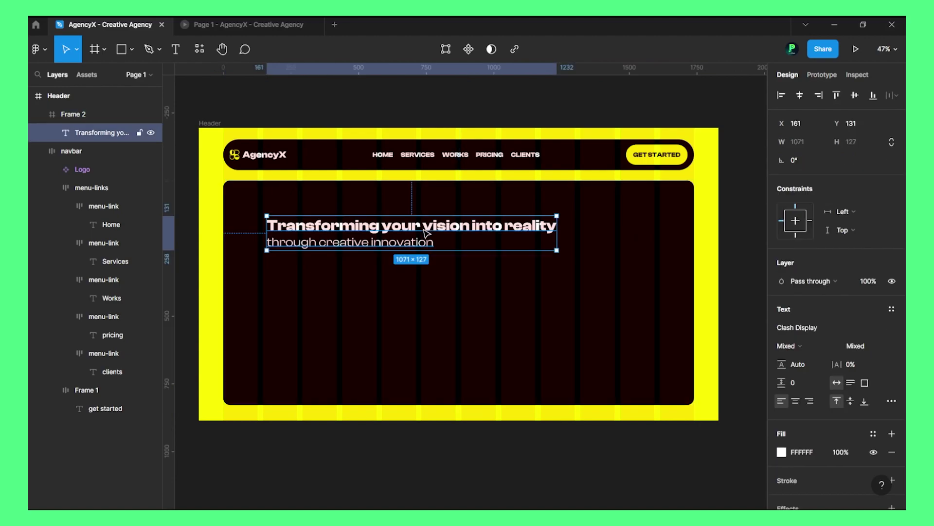
{"action": "double_click", "coordinate": [426, 230]}
{"action": "left_click", "coordinate": [429, 229]}
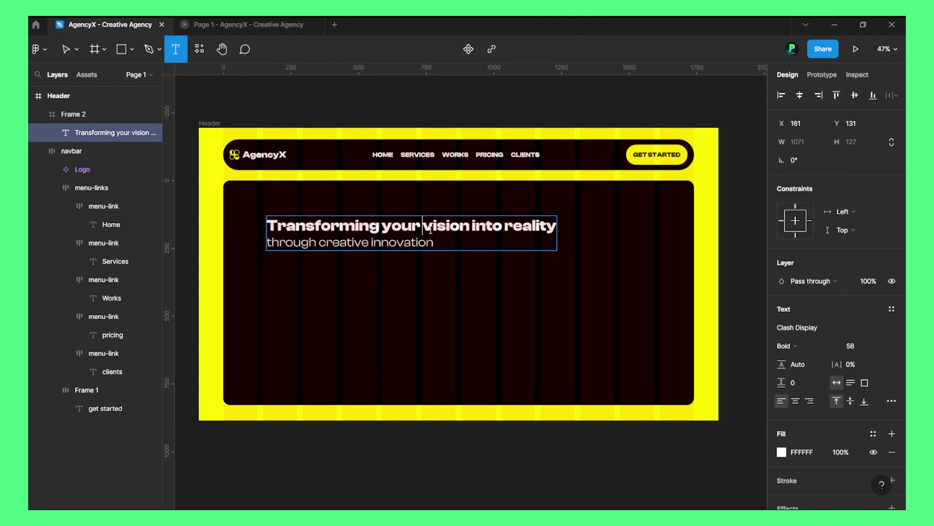
{"action": "key", "text": "Return"}
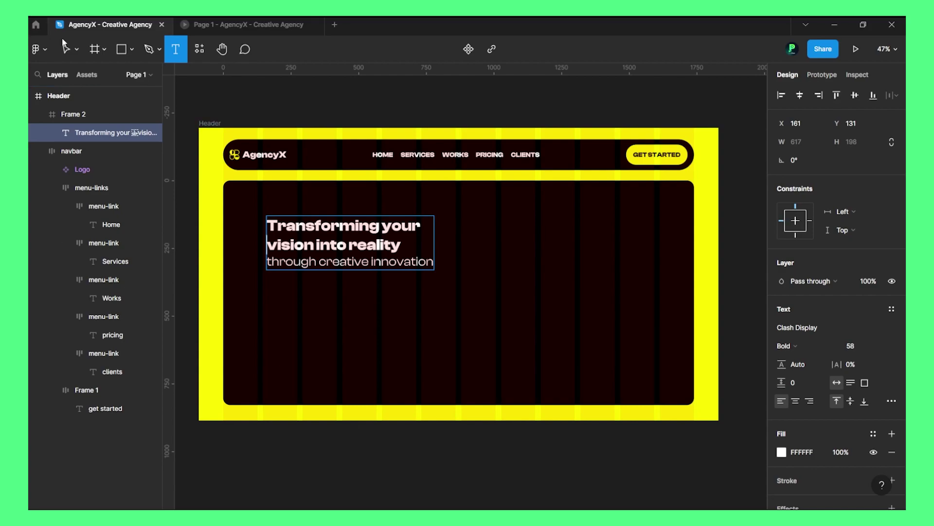
{"action": "key", "text": "Escape"}
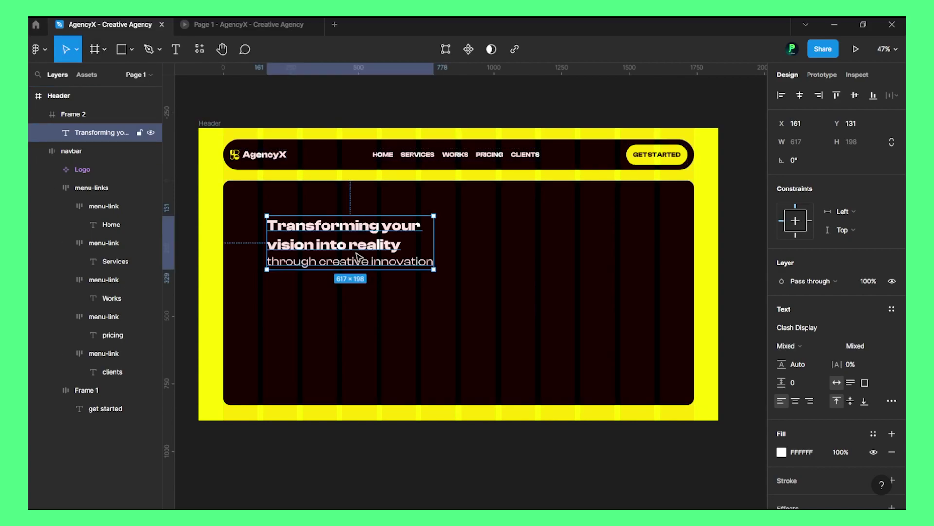
Move the headline closer to the black frame's left edge and scale it down to about 547 × 175
{"action": "left_click_drag", "start_coordinate": [355, 249], "coordinate": [319, 259]}
{"action": "key", "text": "k"}
{"action": "left_click_drag", "start_coordinate": [411, 277], "coordinate": [390, 273]}
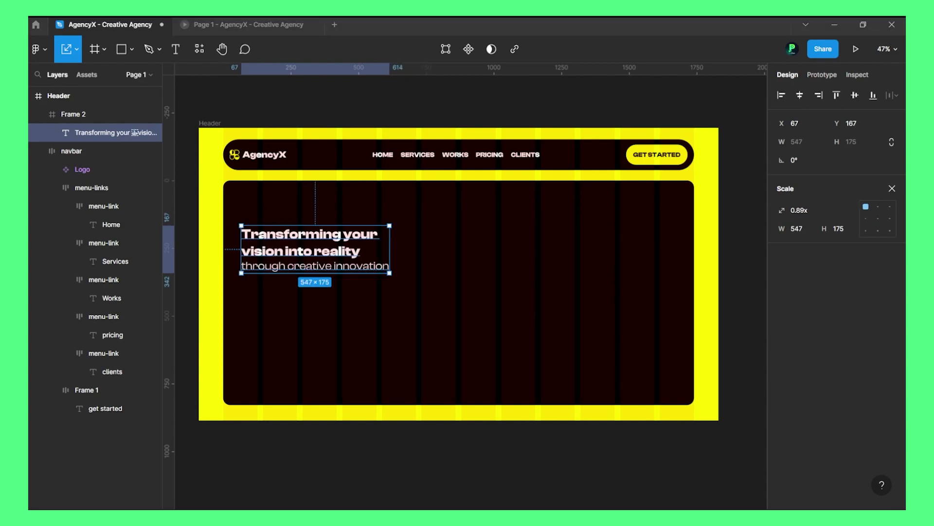
{"action": "left_click", "coordinate": [344, 79]}
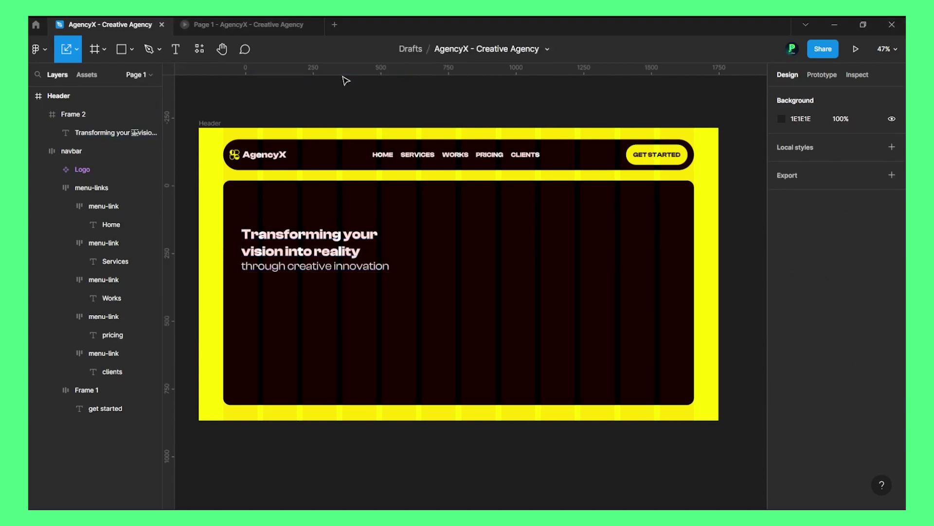
Duplicate the headline below as size 19 regular text: "An innovative agency specializing in digital and experiential marketing, delivering unique brand experiences that connect and engage audiences."
{"action": "left_click", "coordinate": [322, 258]}
{"action": "double_click", "coordinate": [322, 259]}
{"action": "left_click_drag", "start_coordinate": [312, 241], "coordinate": [320, 299]}
{"action": "double_click", "coordinate": [318, 296]}
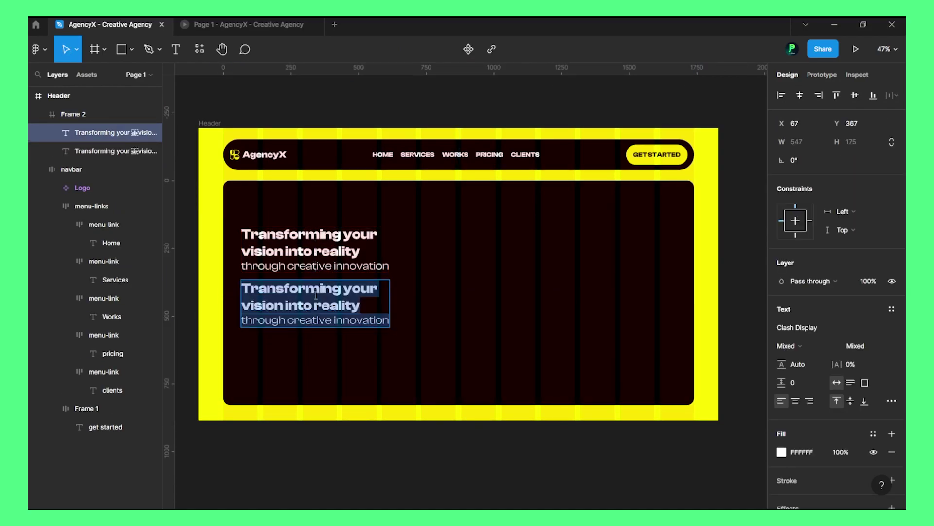
{"action": "type", "text": "An innovative agency specializing in digital and experiential marketing, delivering unique brand experiences that connect and engage audiences."}
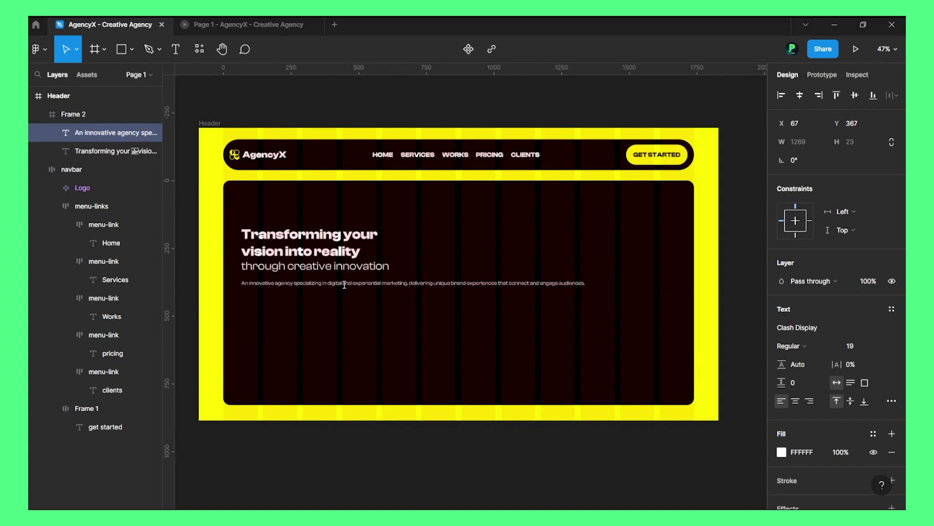
{"action": "key", "text": "Escape"}
Narrow the paragraph's text box to about 546 wide to match the headline, and check its distances to the frame's edges
{"action": "left_click_drag", "start_coordinate": [586, 283], "coordinate": [388, 292]}
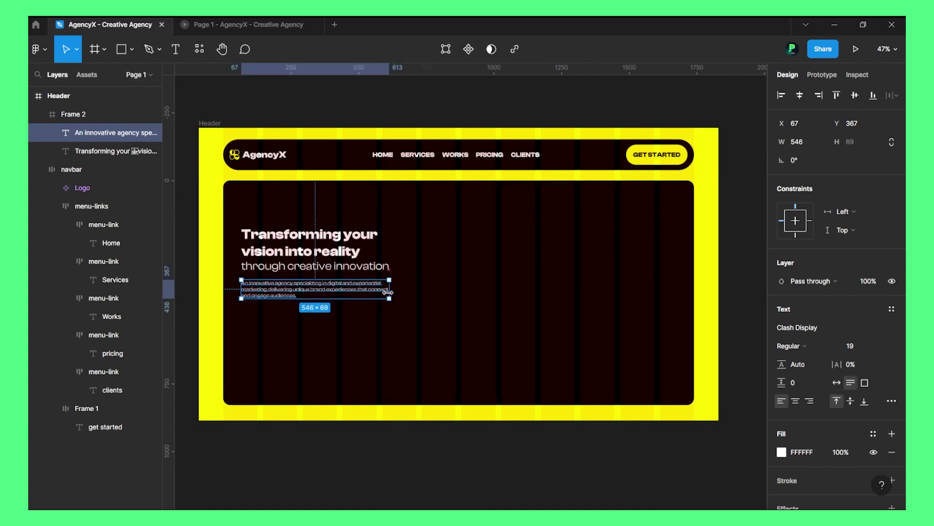
{"action": "key", "text": "alt"}
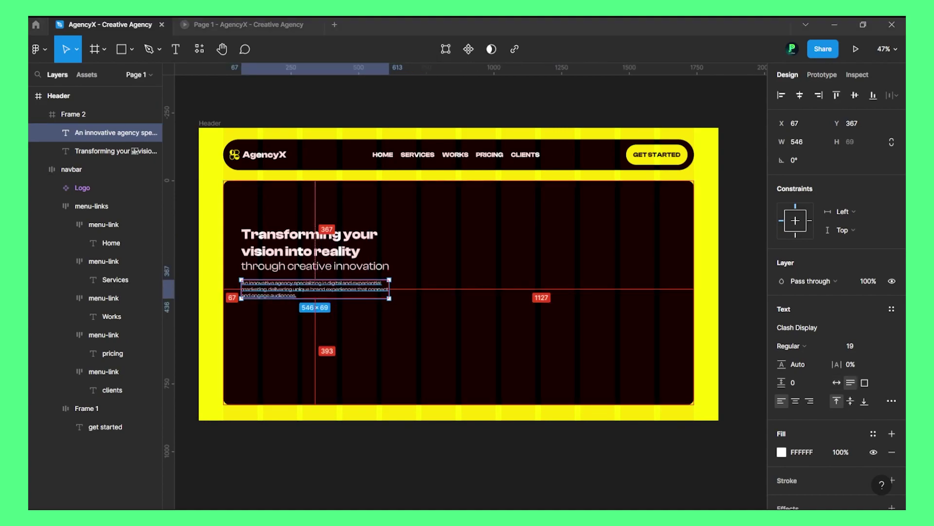
{"action": "left_click", "coordinate": [409, 112]}
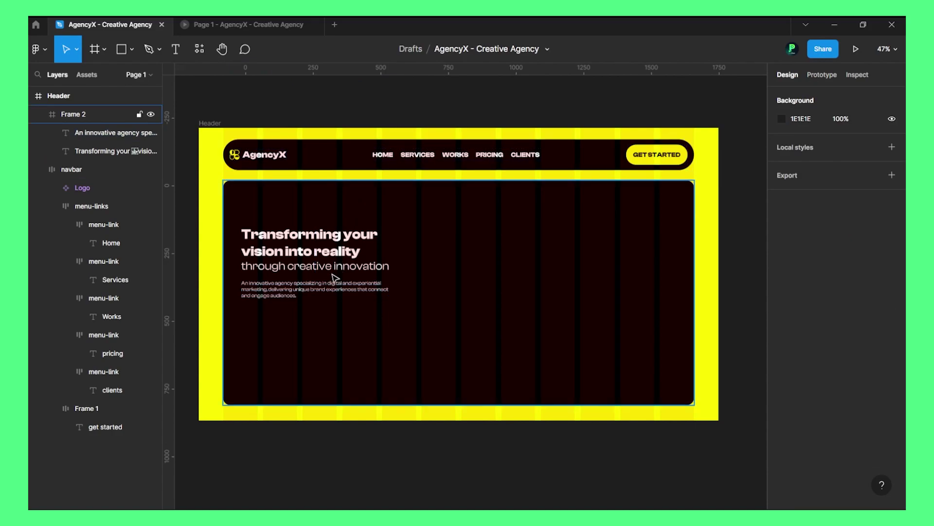
Move the paragraph up closer beneath the headline, to about X 68, Y 351
{"action": "left_click", "coordinate": [288, 294]}
{"action": "scroll", "coordinate": [292, 297], "scroll_direction": "up", "scroll_amount": 5}
{"action": "left_click_drag", "start_coordinate": [295, 299], "coordinate": [297, 295]}
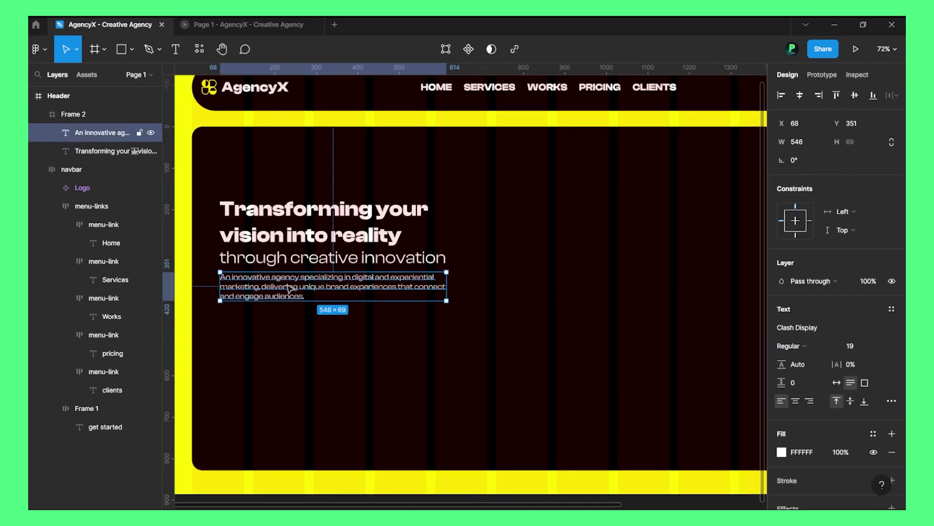
{"action": "scroll", "coordinate": [331, 285], "scroll_direction": "up", "scroll_amount": 3}
{"action": "scroll", "coordinate": [333, 283], "scroll_direction": "down", "scroll_amount": 3}
{"action": "scroll", "coordinate": [335, 283], "scroll_direction": "down", "scroll_amount": 1}
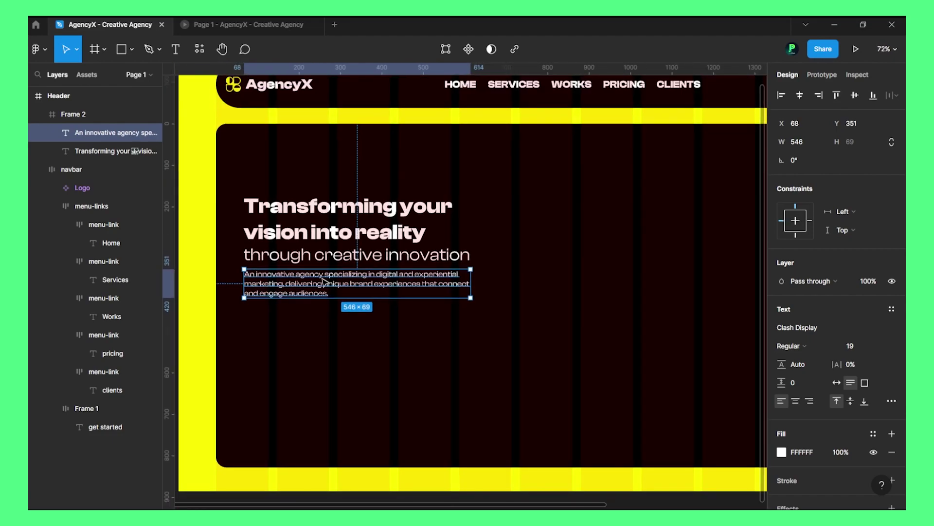
Rename the navbar's Get Started button frame as cta and place a copy beneath the hero paragraph, at about X 60, Y 450
{"action": "left_click", "coordinate": [335, 244], "text": "shift"}
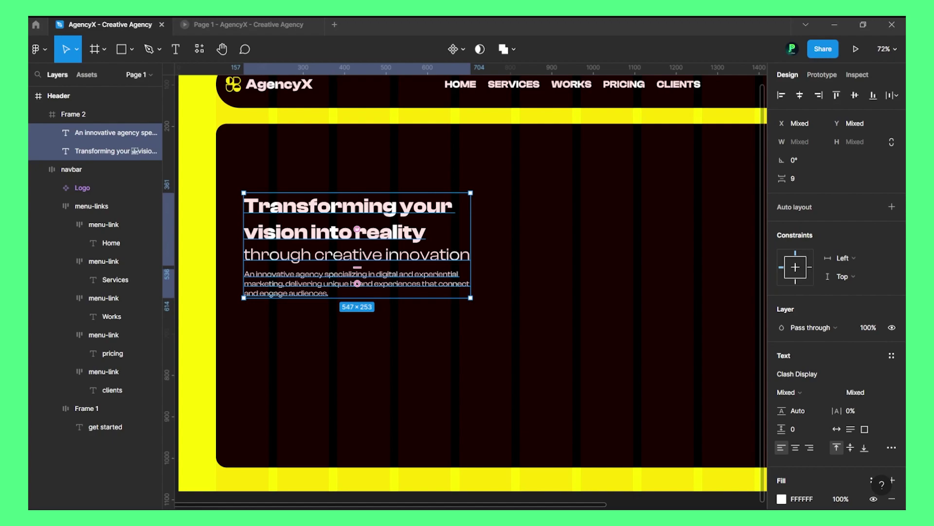
{"action": "scroll", "coordinate": [342, 222], "scroll_direction": "down", "scroll_amount": 5}
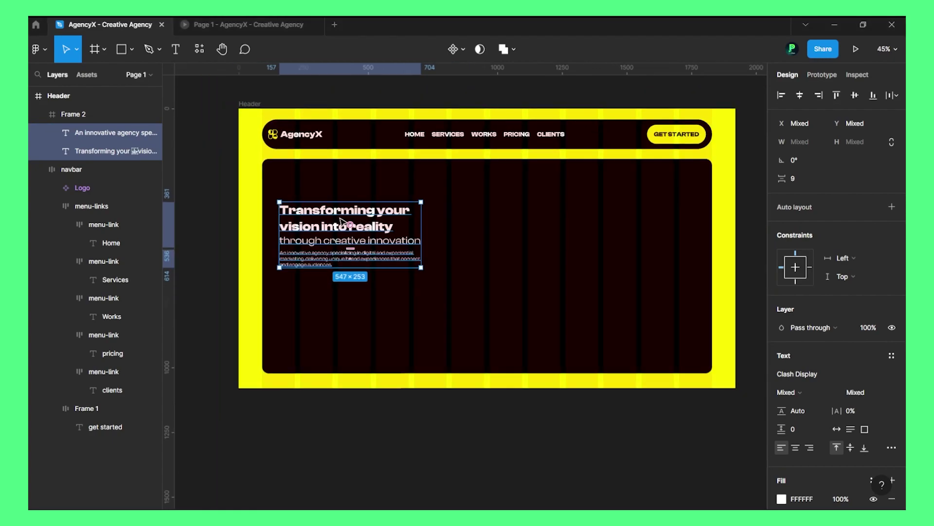
{"action": "left_click", "coordinate": [229, 173]}
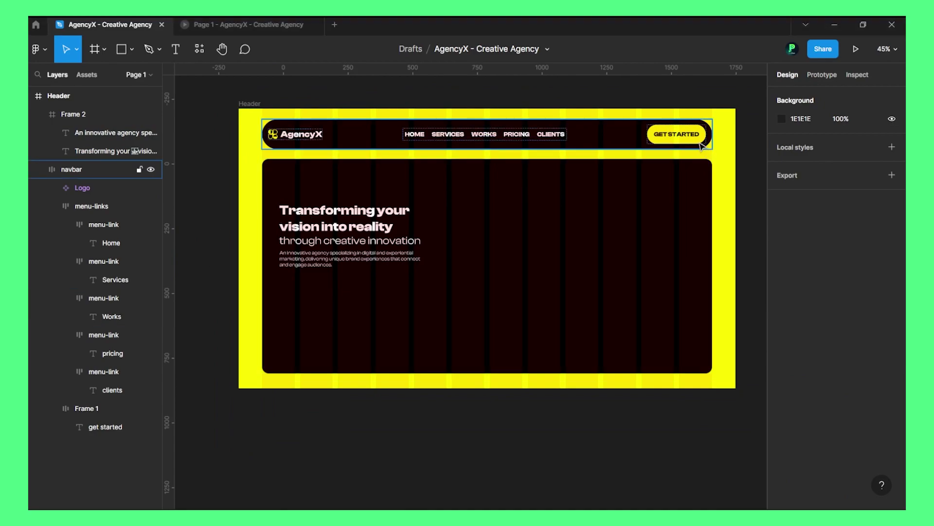
{"action": "left_click", "coordinate": [685, 134]}
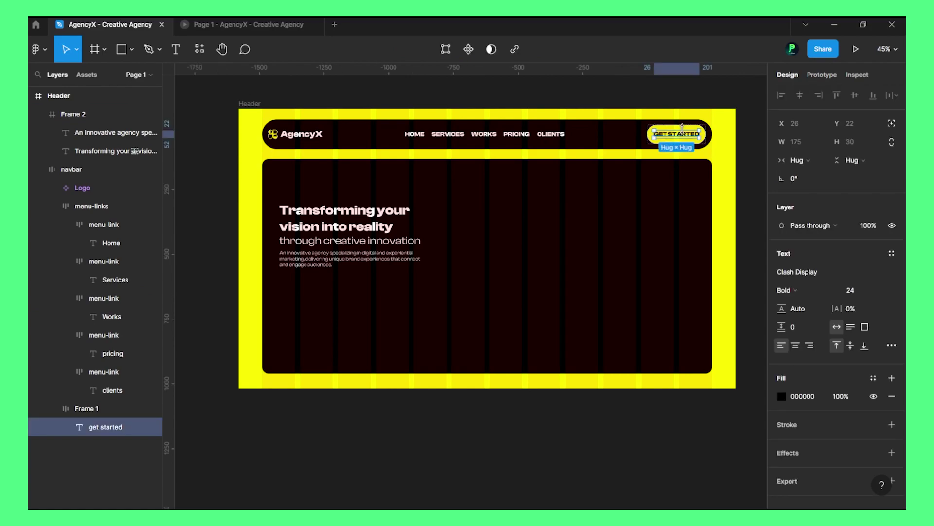
{"action": "double_click", "coordinate": [104, 409]}
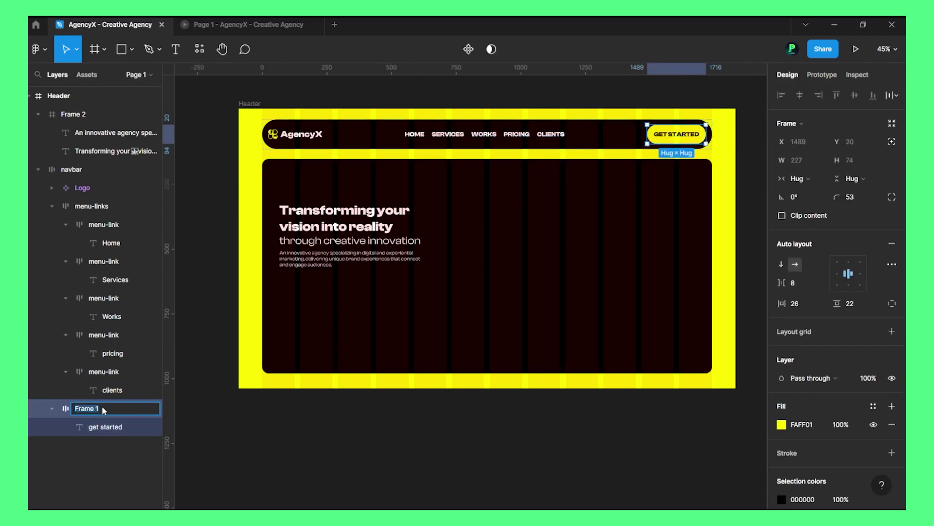
{"action": "key", "text": "Return"}
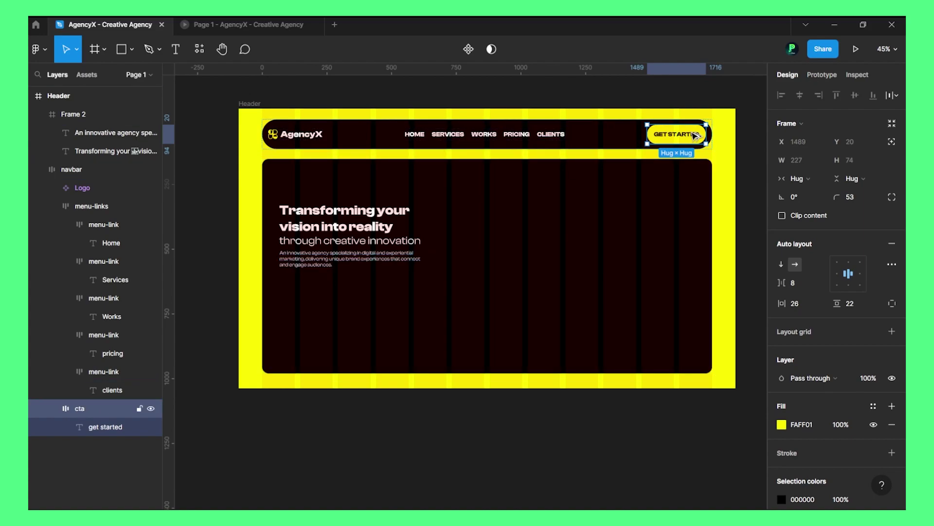
{"action": "left_click_drag", "start_coordinate": [684, 140], "coordinate": [316, 288]}
{"action": "scroll", "coordinate": [315, 289], "scroll_direction": "up", "scroll_amount": 5}
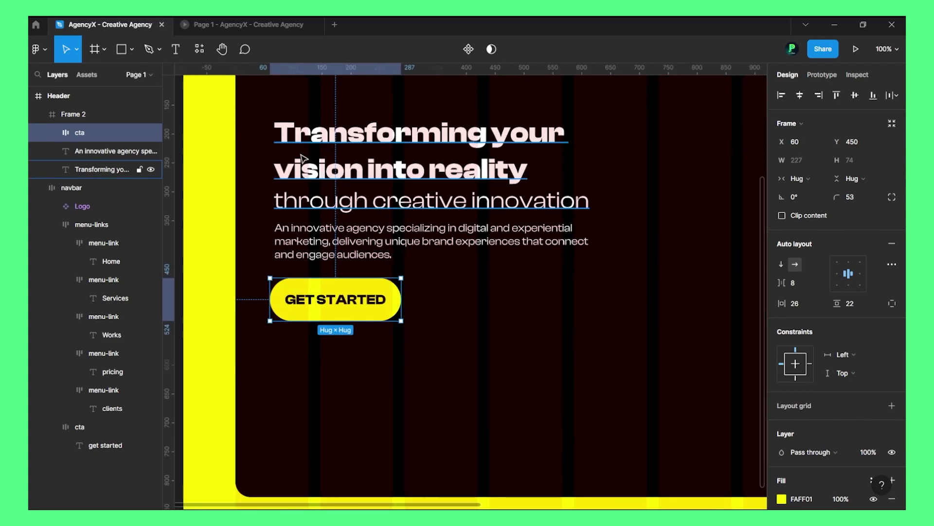
Group the hero headline and paragraph together
{"action": "left_click", "coordinate": [301, 207]}
{"action": "left_click", "coordinate": [302, 244]}
{"action": "left_click", "coordinate": [309, 312]}
{"action": "left_click", "coordinate": [312, 243]}
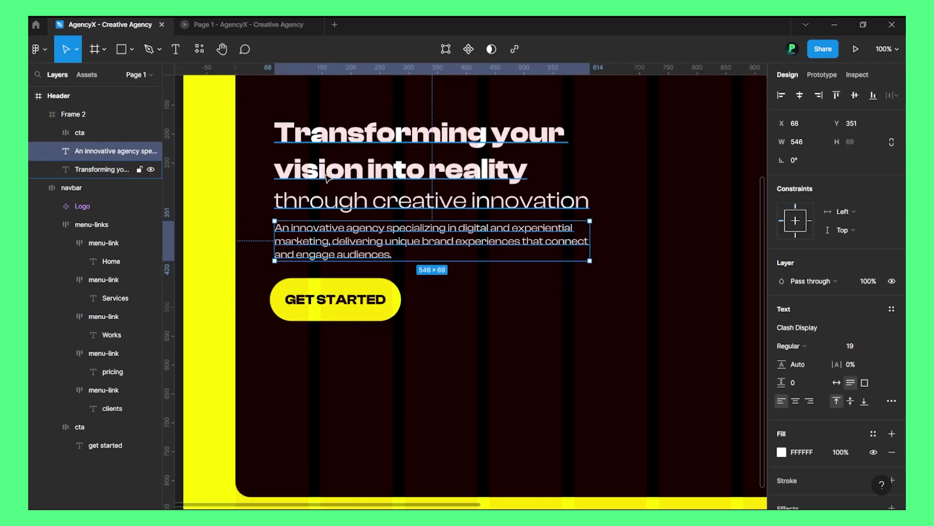
{"action": "left_click", "coordinate": [327, 179], "text": "shift"}
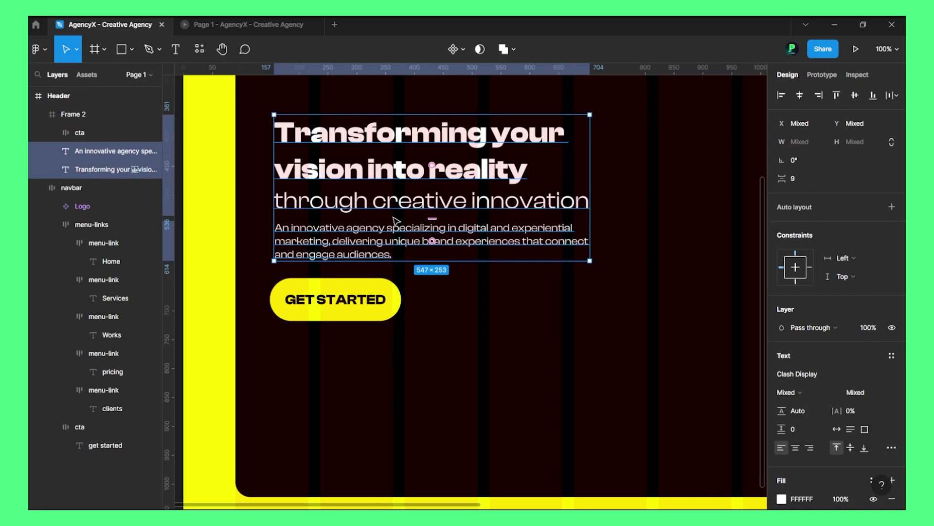
{"action": "key", "text": "ctrl+g"}
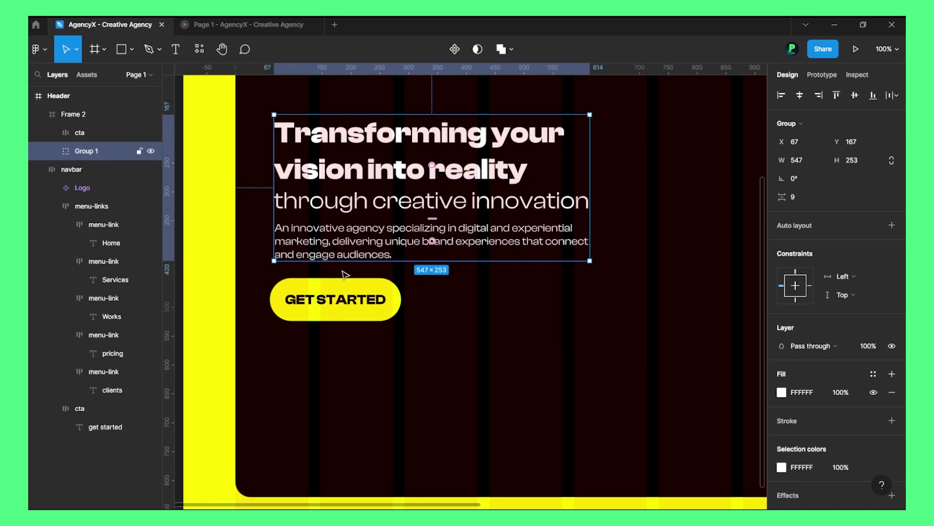
Wrap the text group and the hero button in a vertical auto layout with left-aligned content
{"action": "left_click", "coordinate": [347, 302], "text": "shift"}
{"action": "key", "text": "shift+a"}
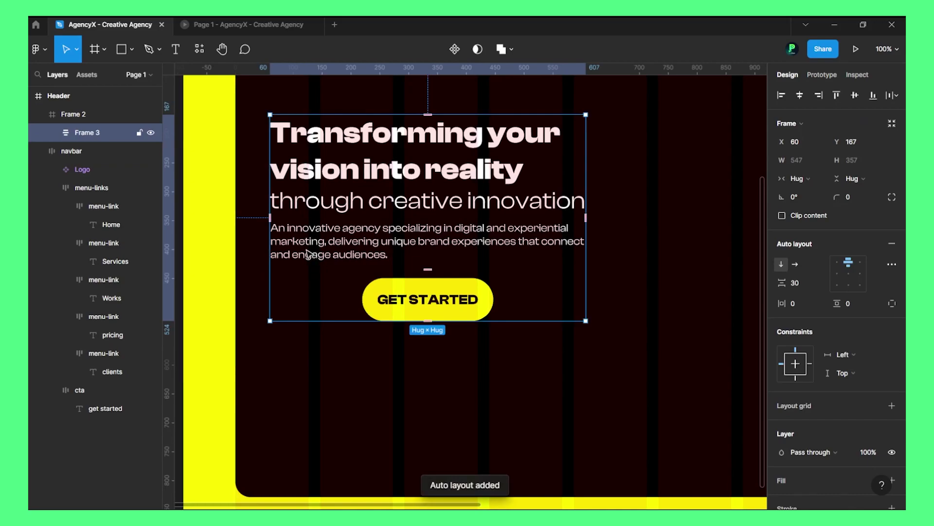
{"action": "left_click", "coordinate": [836, 273]}
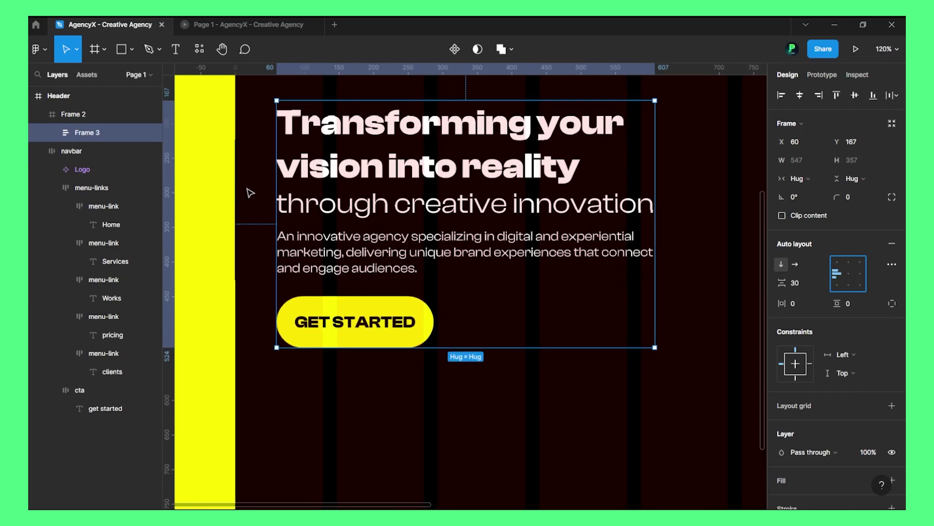
Add a vertical ruler guide at 151 along the hero content's left edge
{"action": "scroll", "coordinate": [248, 192], "scroll_direction": "up", "scroll_amount": 4}
{"action": "scroll", "coordinate": [328, 196], "scroll_direction": "up", "scroll_amount": 2, "text": "ctrl"}
{"action": "scroll", "coordinate": [320, 218], "scroll_direction": "up", "scroll_amount": 3}
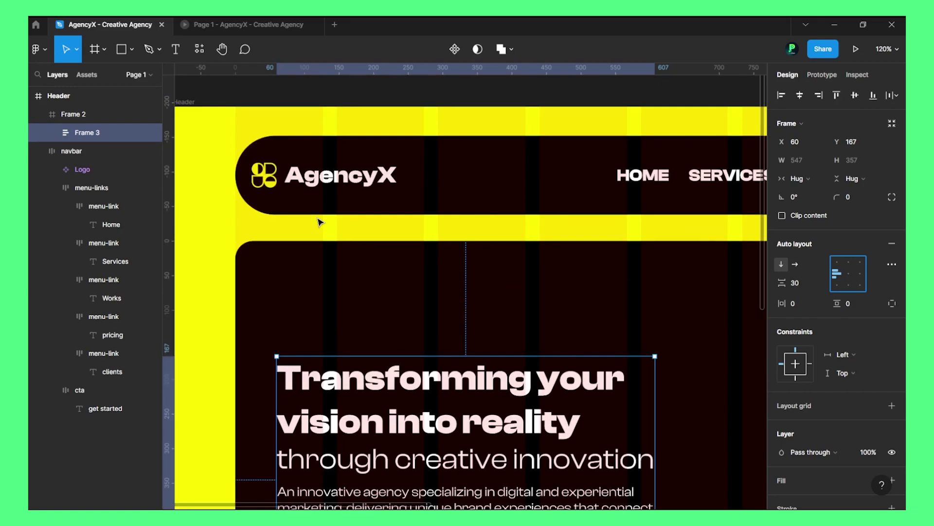
{"action": "left_click_drag", "start_coordinate": [170, 253], "coordinate": [279, 257]}
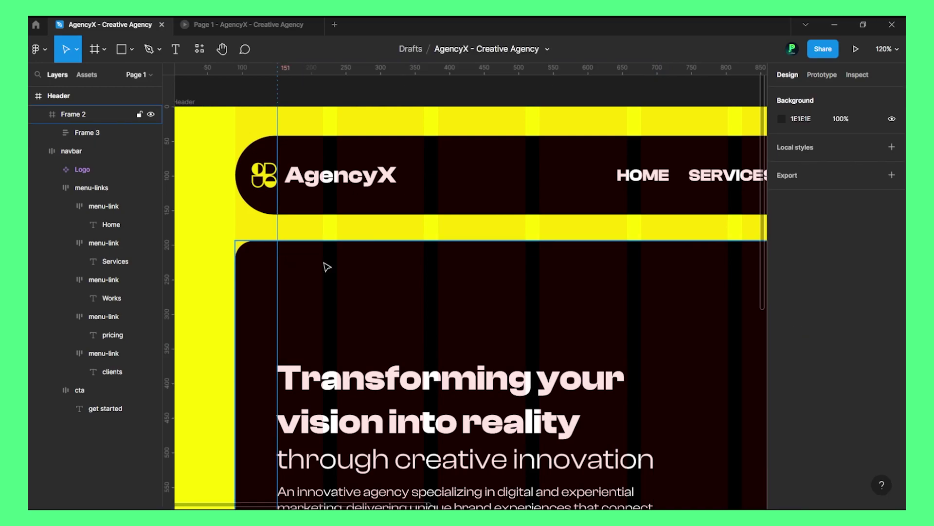
Center the hero text and button block vertically within the black frame
{"action": "scroll", "coordinate": [338, 267], "scroll_direction": "down", "scroll_amount": 8}
{"action": "scroll", "coordinate": [326, 302], "scroll_direction": "up", "scroll_amount": 3}
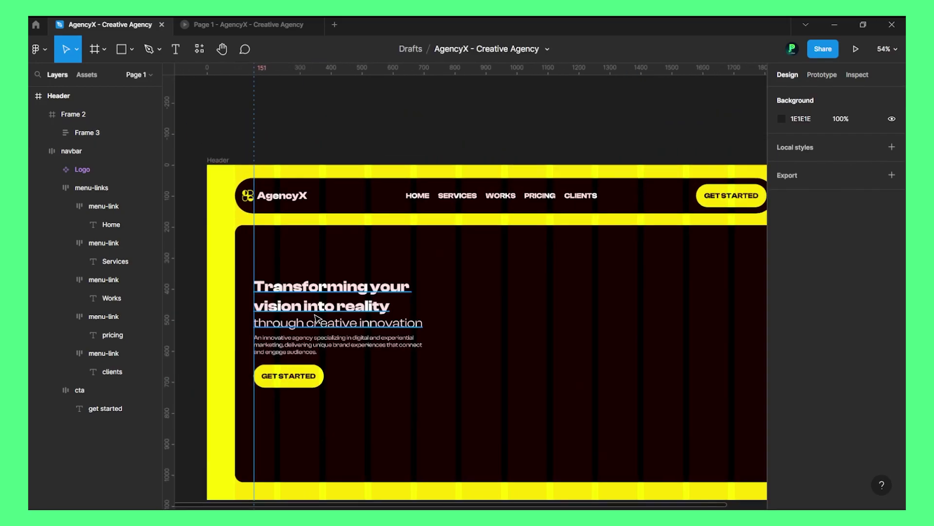
{"action": "left_click", "coordinate": [300, 306]}
{"action": "left_click", "coordinate": [300, 305]}
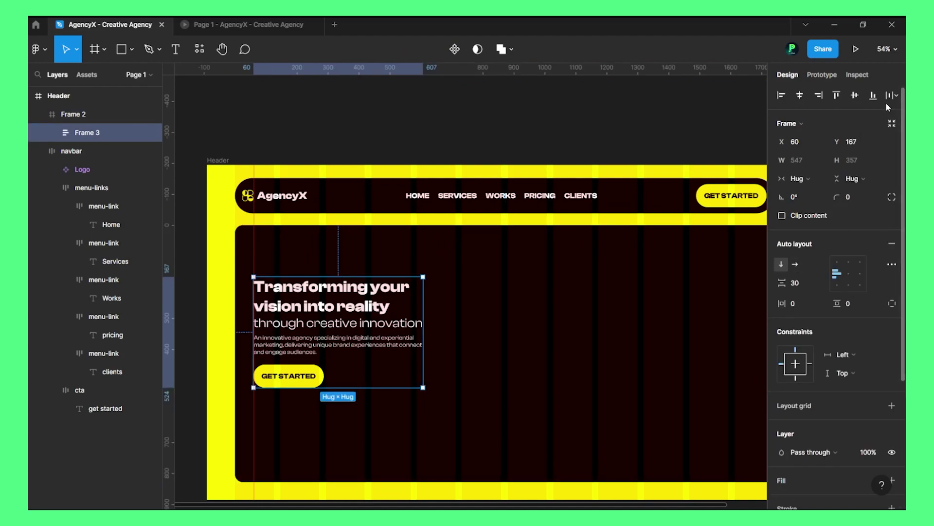
{"action": "left_click", "coordinate": [855, 96]}
Set the navbar's horizontal padding to 61 so the logo lines up with the vertical guide
{"action": "left_click", "coordinate": [291, 197]}
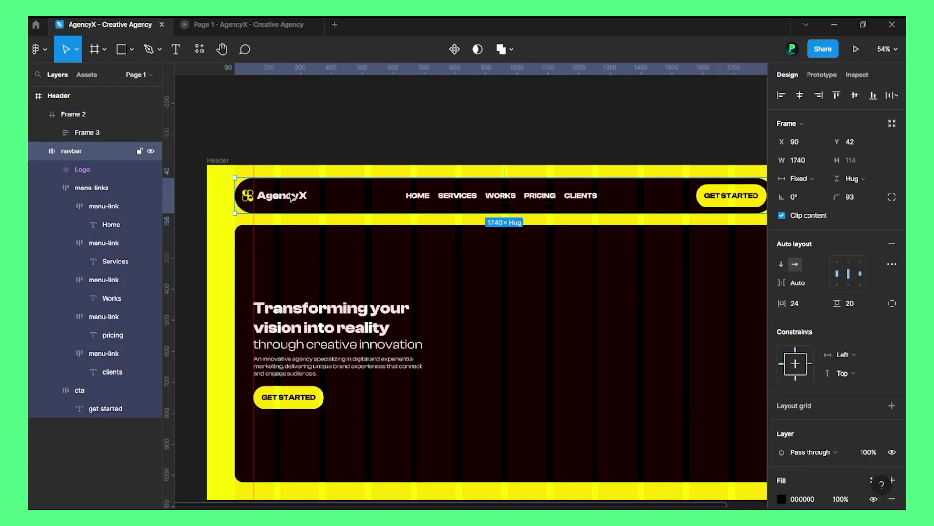
{"action": "left_click", "coordinate": [291, 196]}
{"action": "left_click", "coordinate": [427, 125]}
{"action": "left_click", "coordinate": [393, 194]}
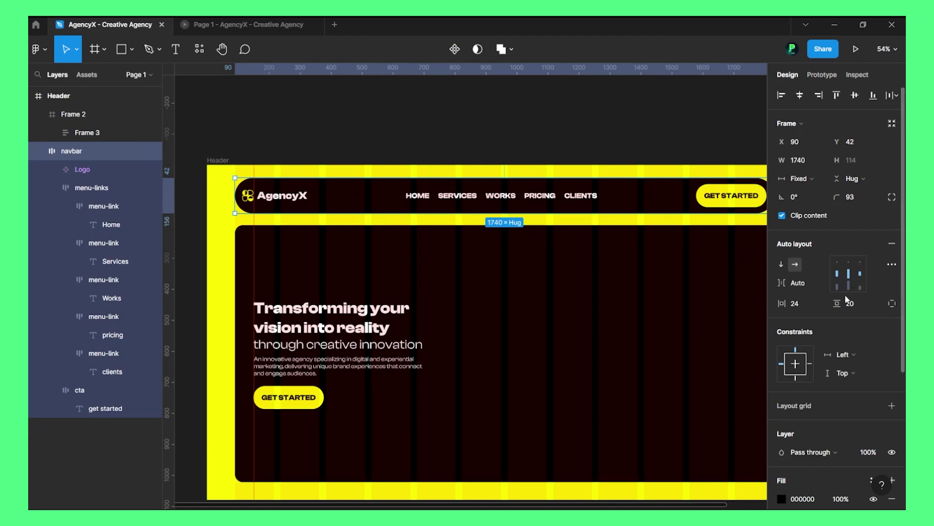
{"action": "mouse_move", "coordinate": [781, 305]}
{"action": "left_mouse_down"}
{"action": "mouse_move", "coordinate": [829, 306]}
{"action": "mouse_move", "coordinate": [778, 304]}
{"action": "left_mouse_up"}
{"action": "scroll", "coordinate": [521, 212], "scroll_direction": "down", "scroll_amount": 3}
{"action": "scroll", "coordinate": [328, 200], "scroll_direction": "up", "scroll_amount": 8}
{"action": "scroll", "coordinate": [326, 195], "scroll_direction": "up", "scroll_amount": 3}
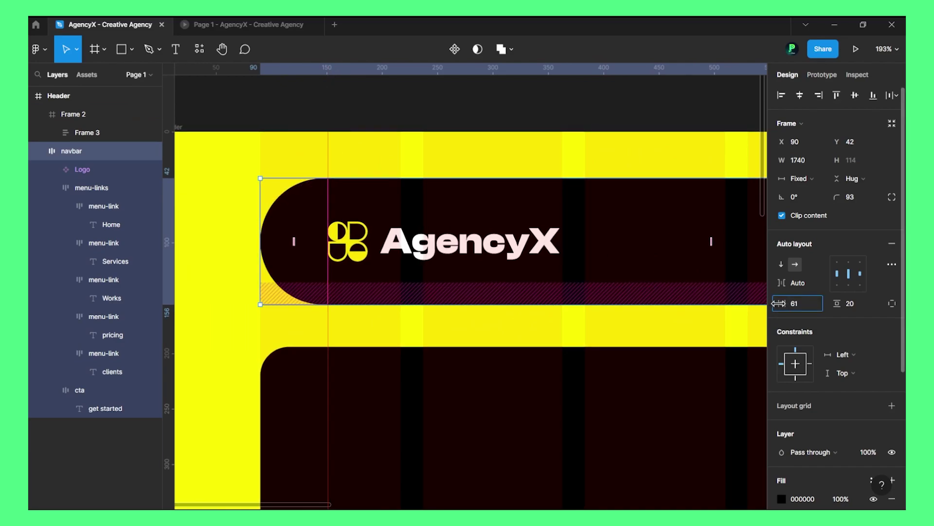
{"action": "scroll", "coordinate": [360, 248], "scroll_direction": "up", "scroll_amount": 1}
{"action": "scroll", "coordinate": [432, 153], "scroll_direction": "down", "scroll_amount": 3}
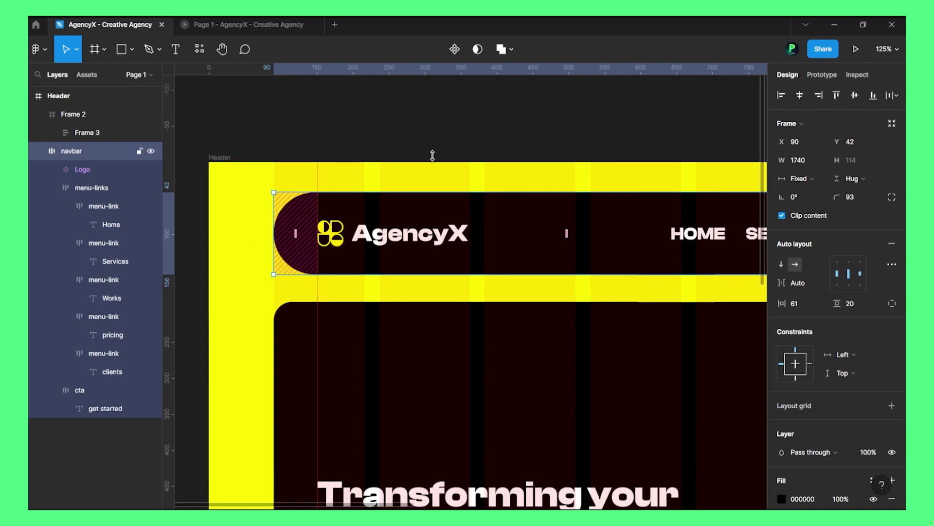
{"action": "left_click", "coordinate": [486, 134]}
Rename the auto layout frame holding the hero text and button as left-content
{"action": "scroll", "coordinate": [384, 141], "scroll_direction": "down", "scroll_amount": 4}
{"action": "scroll", "coordinate": [486, 243], "scroll_direction": "down", "scroll_amount": 4}
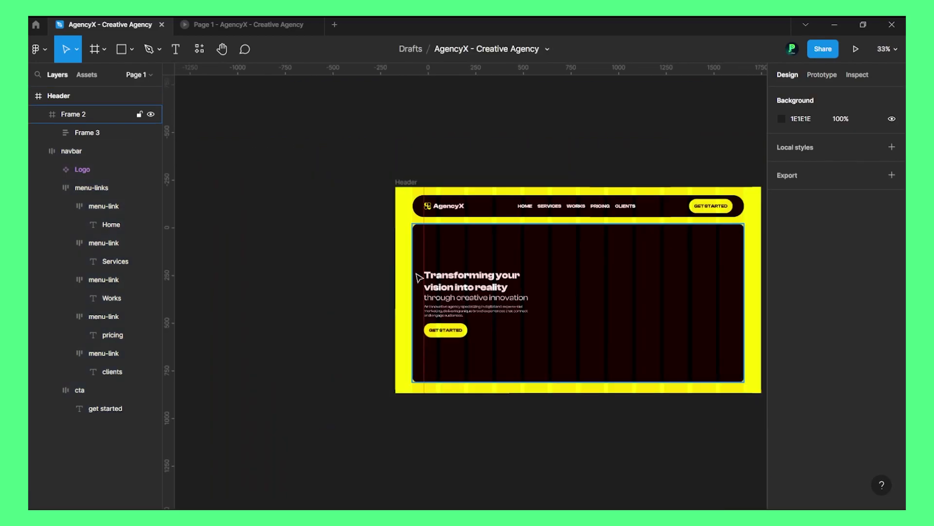
{"action": "scroll", "coordinate": [604, 288], "scroll_direction": "up", "scroll_amount": 3}
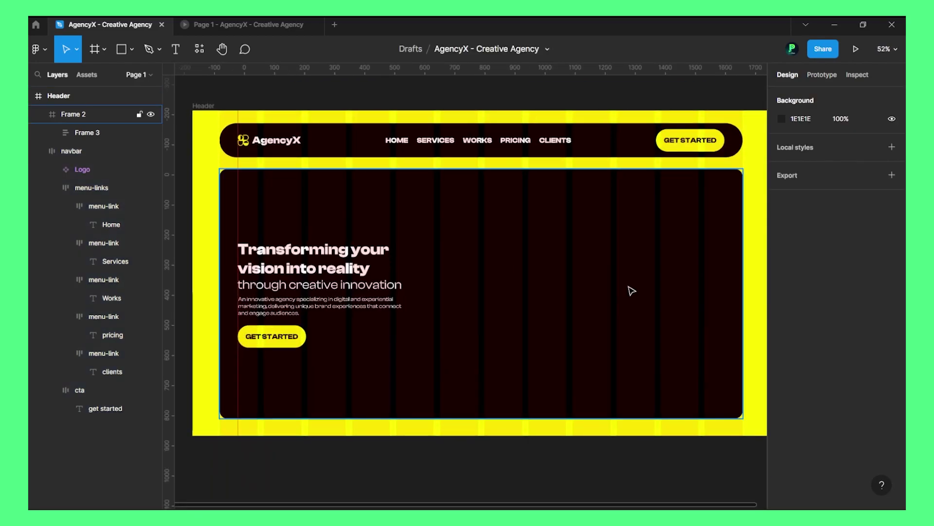
{"action": "left_click", "coordinate": [296, 285]}
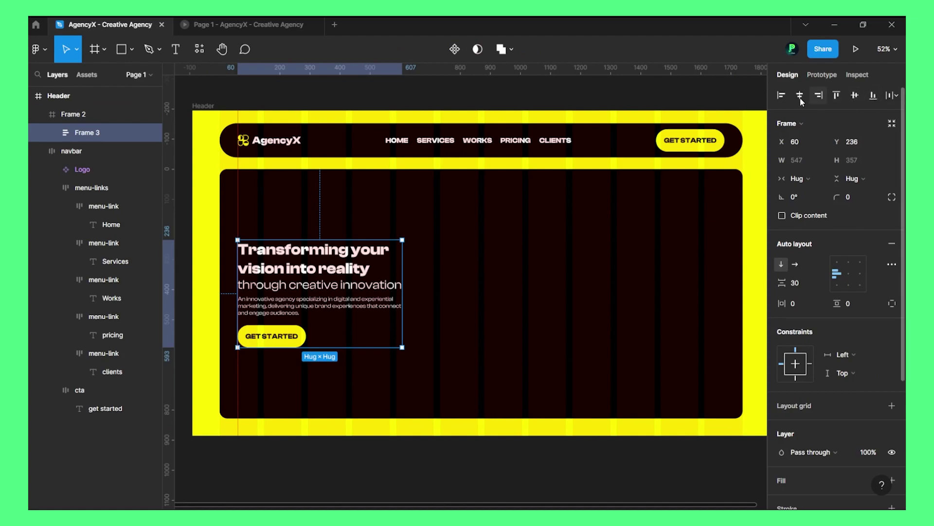
{"action": "double_click", "coordinate": [100, 132]}
{"action": "type", "text": "left-content"}
{"action": "key", "text": "Return"}
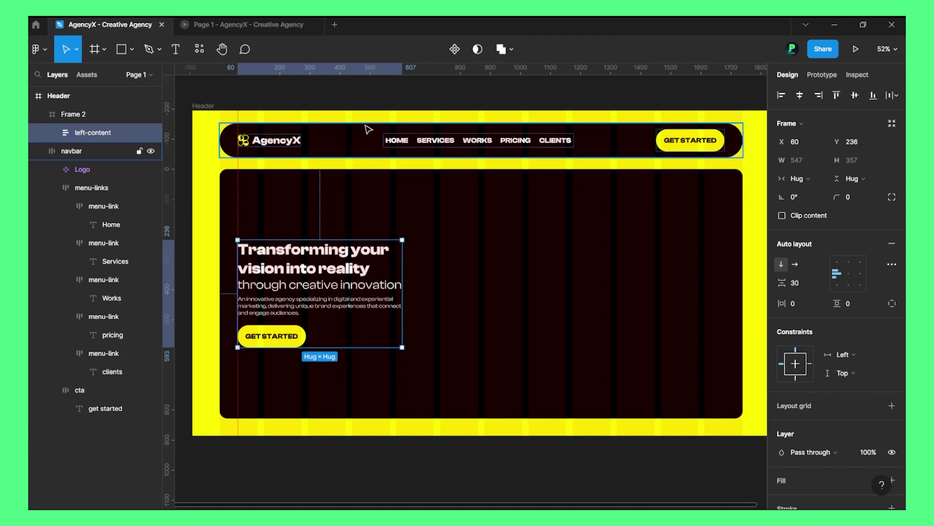
Rename the headline and paragraph group inside left-content as text-content
{"action": "left_click", "coordinate": [66, 152]}
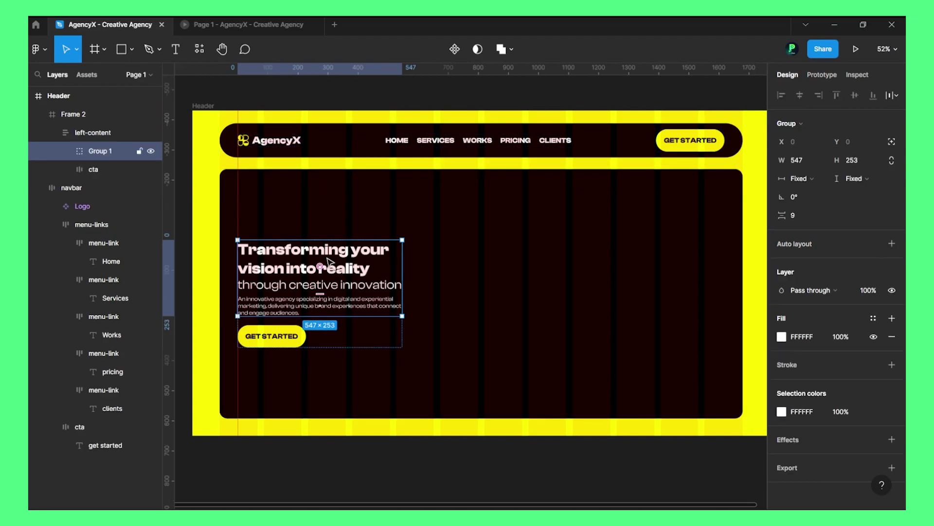
{"action": "double_click", "coordinate": [98, 152]}
{"action": "type", "text": "te"}
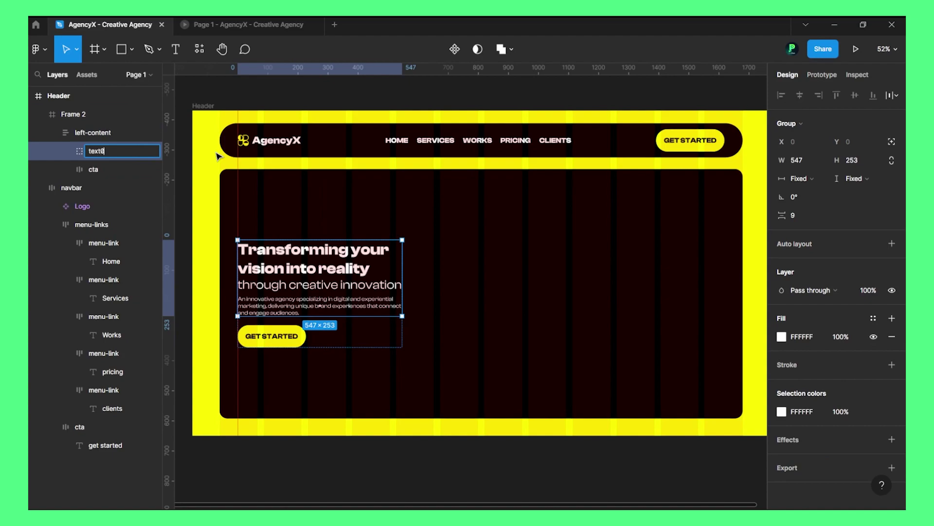
{"action": "type", "text": "xt-content"}
{"action": "key", "text": "Return"}
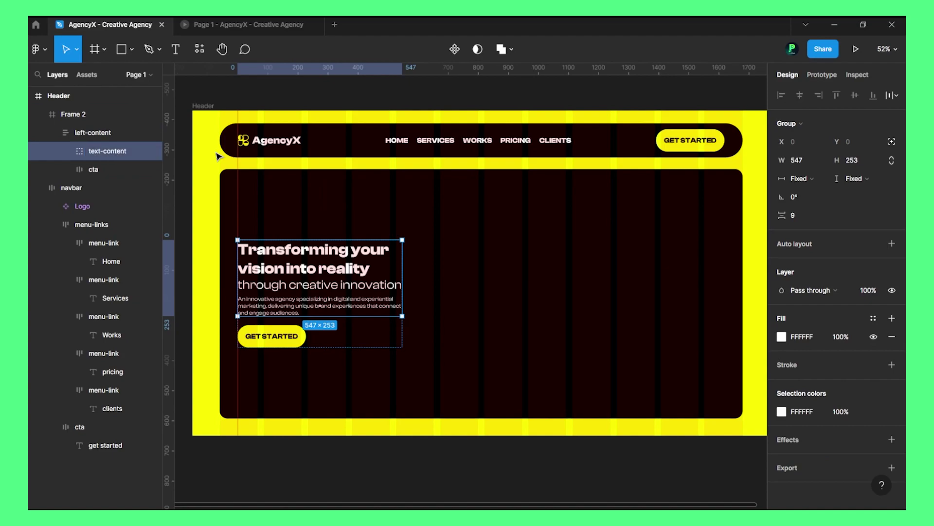
{"action": "left_click", "coordinate": [271, 335]}
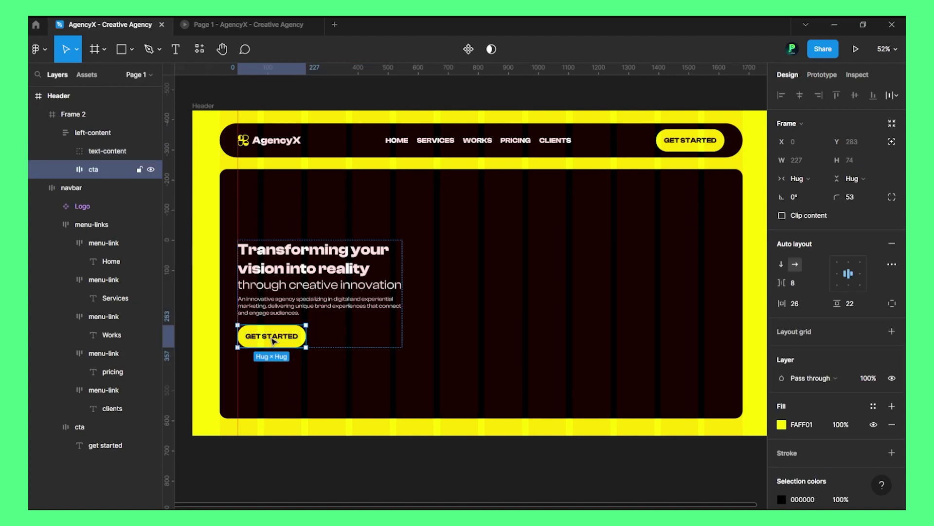
{"action": "left_click", "coordinate": [327, 90]}
Preview the header in the prototype view, and return to the design file
{"action": "left_click", "coordinate": [243, 24]}
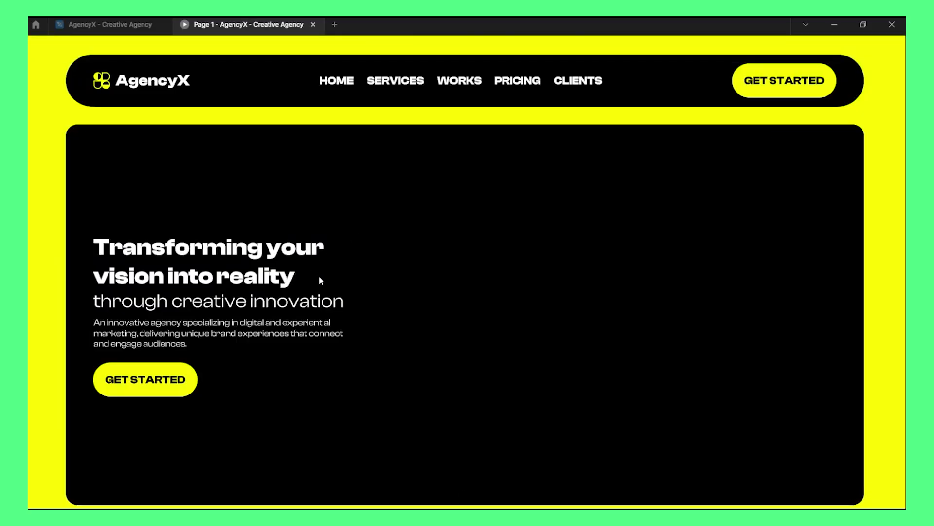
{"action": "scroll", "coordinate": [319, 275], "scroll_direction": "down", "scroll_amount": 1}
{"action": "scroll", "coordinate": [319, 275], "scroll_direction": "up", "scroll_amount": 1}
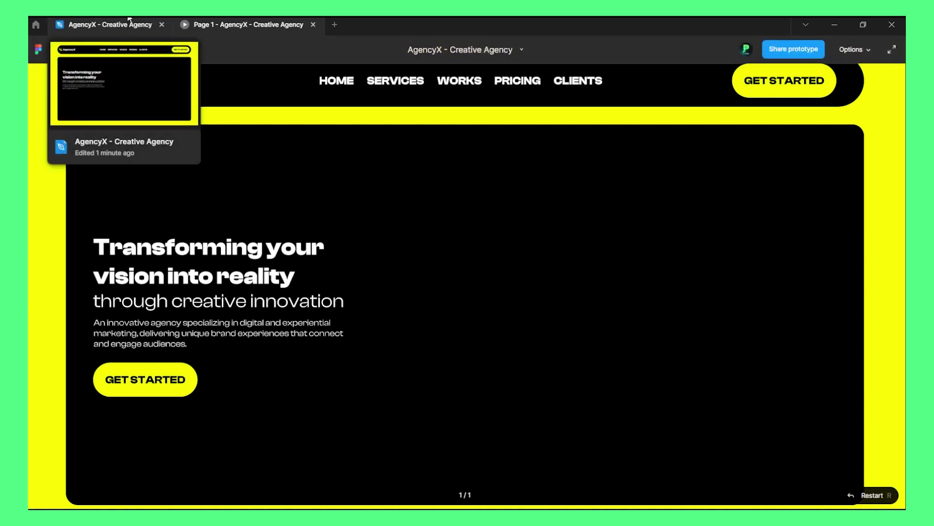
{"action": "left_click", "coordinate": [105, 25]}
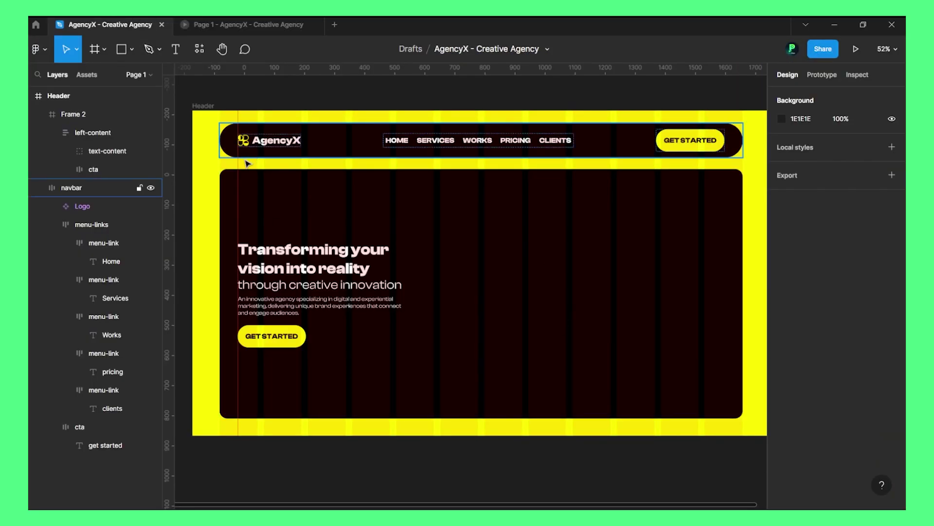
Select the Header frame and hide the layout grids
{"action": "scroll", "coordinate": [268, 108], "scroll_direction": "down", "scroll_amount": 2}
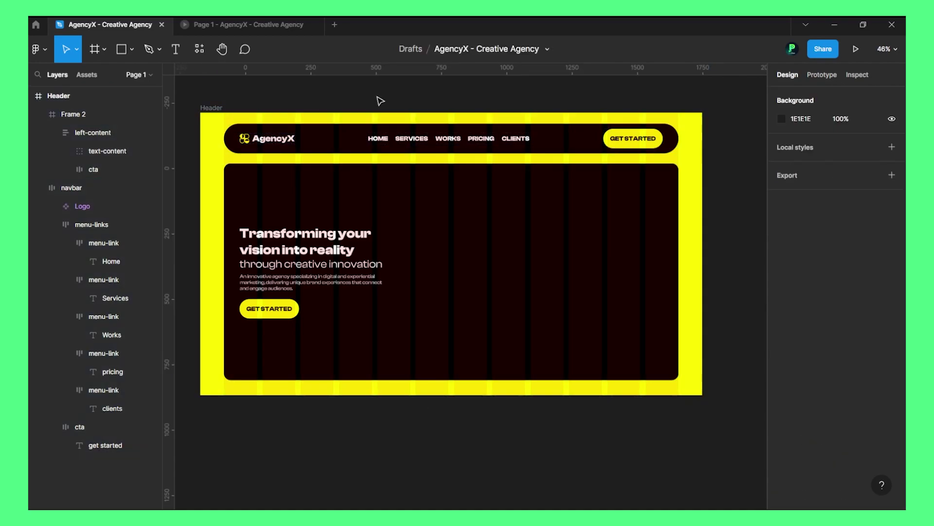
{"action": "scroll", "coordinate": [398, 196], "scroll_direction": "down", "scroll_amount": 2}
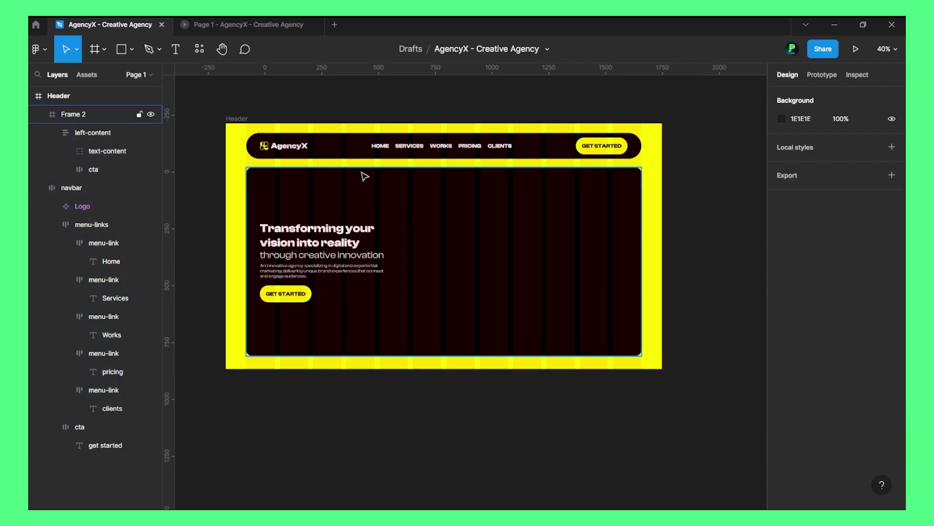
{"action": "left_click", "coordinate": [340, 125]}
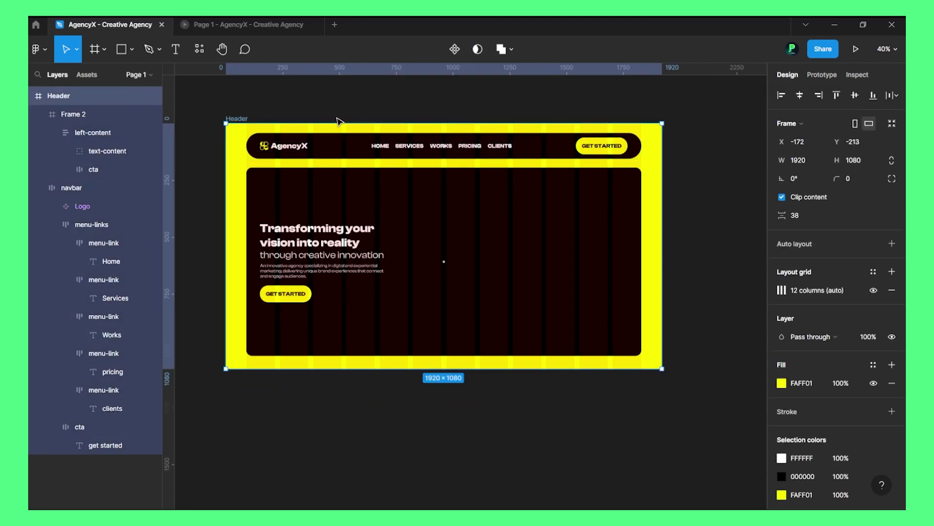
{"action": "key", "text": "ctrl+shift+4"}
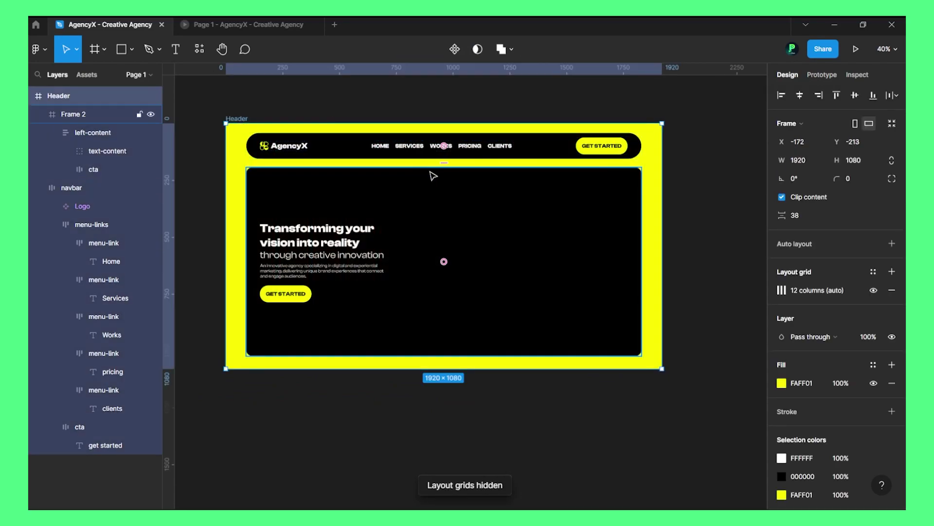
Draw a rectangle about 175 × 292 in the upper-right area of the black hero frame
{"action": "scroll", "coordinate": [434, 175], "scroll_direction": "up", "scroll_amount": 3}
{"action": "scroll", "coordinate": [330, 177], "scroll_direction": "up", "scroll_amount": 1}
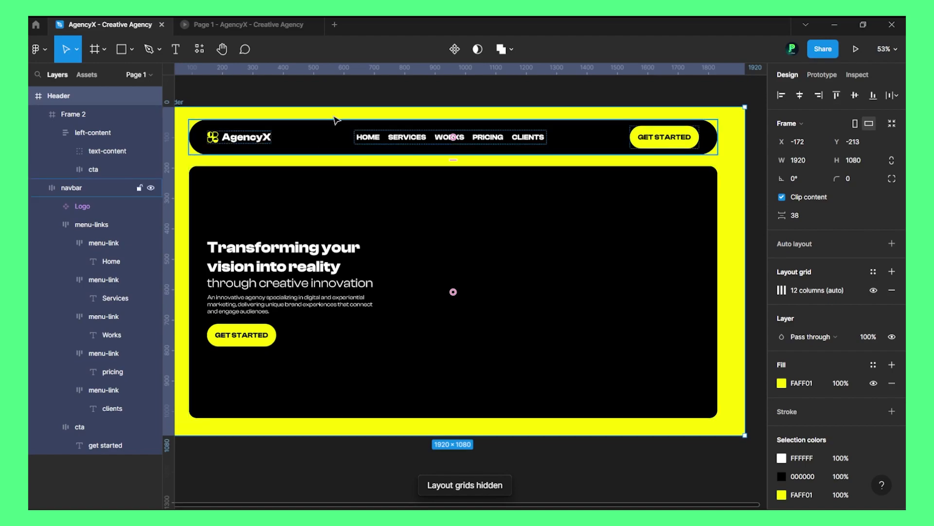
{"action": "left_click", "coordinate": [713, 199]}
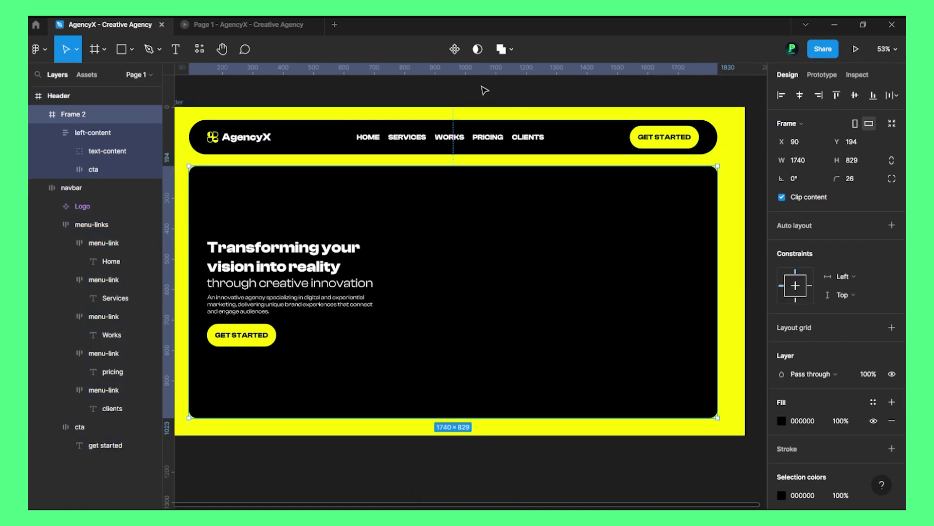
{"action": "left_click", "coordinate": [482, 89]}
{"action": "key", "text": "shift+1"}
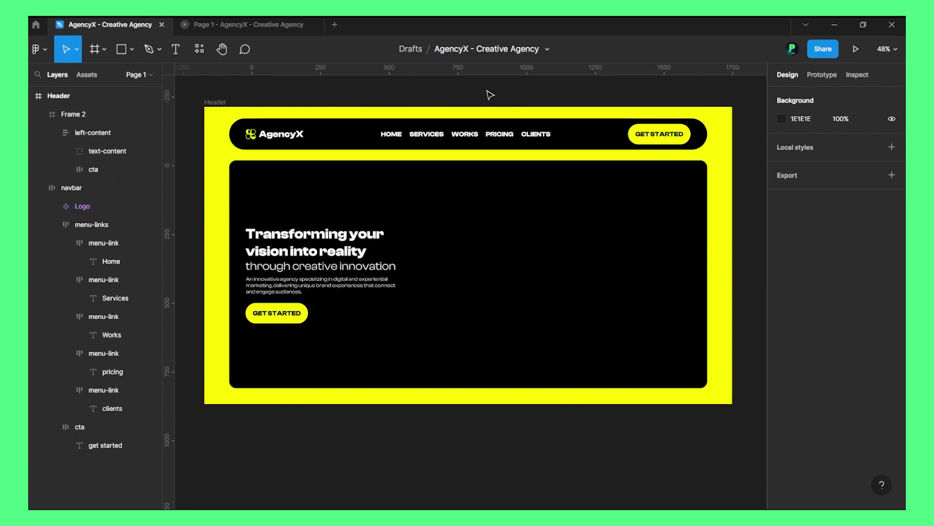
{"action": "key", "text": "r"}
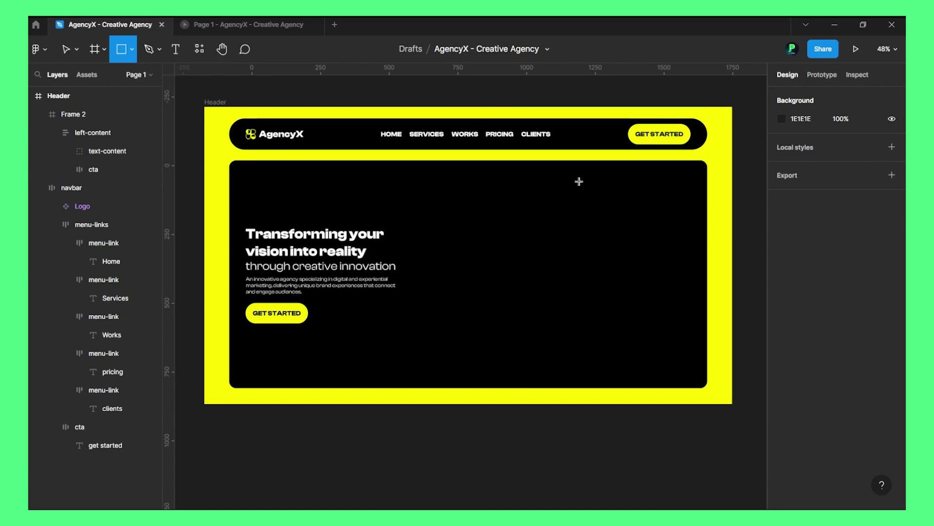
{"action": "left_click_drag", "start_coordinate": [672, 183], "coordinate": [627, 262]}
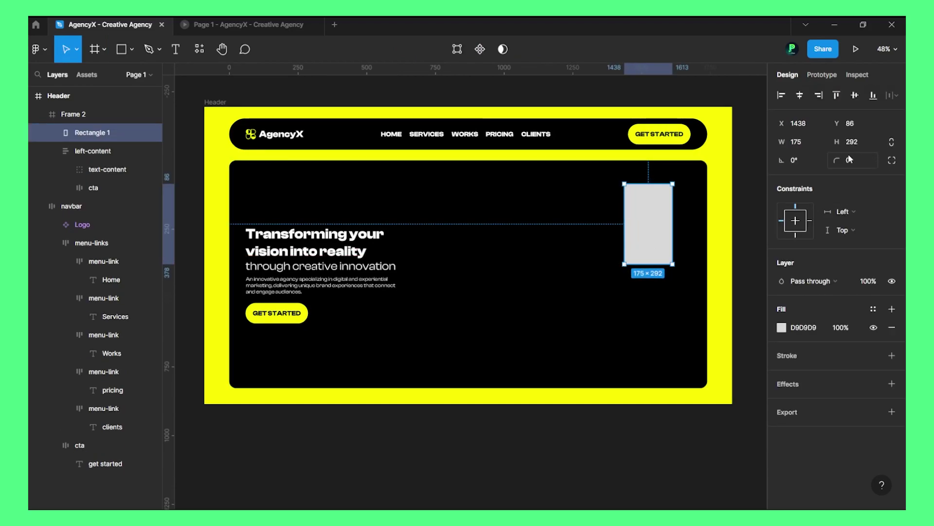
Round the rectangle's corners to 103 and build a collage of six pill-shaped rectangles of varying sizes from it
{"action": "mouse_move", "coordinate": [836, 160]}
{"action": "left_mouse_down"}
{"action": "mouse_move", "coordinate": [563, 215]}
{"action": "mouse_move", "coordinate": [839, 153]}
{"action": "mouse_move", "coordinate": [273, 244]}
{"action": "mouse_move", "coordinate": [656, 236]}
{"action": "mouse_move", "coordinate": [636, 304]}
{"action": "mouse_move", "coordinate": [563, 309]}
{"action": "left_mouse_up"}
{"action": "left_click_drag", "start_coordinate": [658, 263], "coordinate": [543, 242]}
{"action": "scroll", "coordinate": [543, 242], "scroll_direction": "down", "scroll_amount": 2}
Wrap the six rounded rectangles in one frame and name it shapes
{"action": "left_click", "coordinate": [61, 114]}
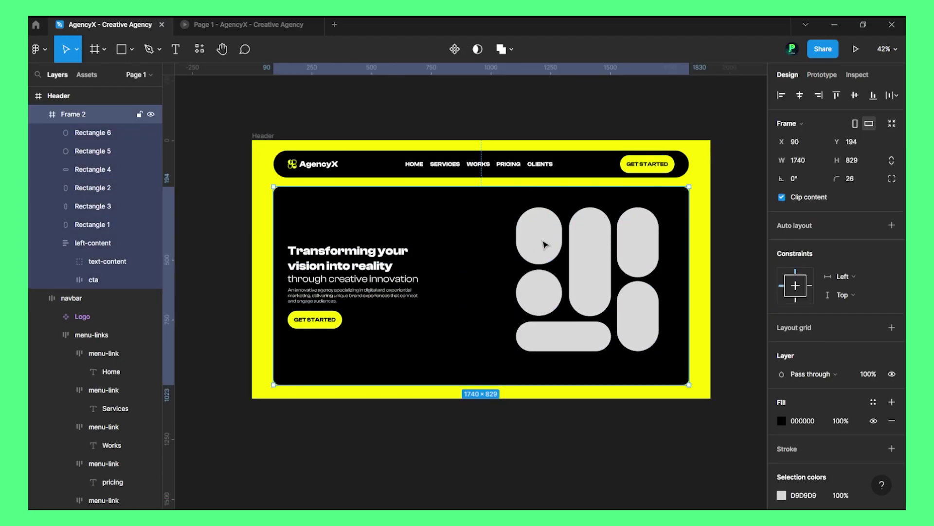
{"action": "left_click", "coordinate": [88, 132]}
{"action": "left_click", "coordinate": [90, 224], "text": "shift"}
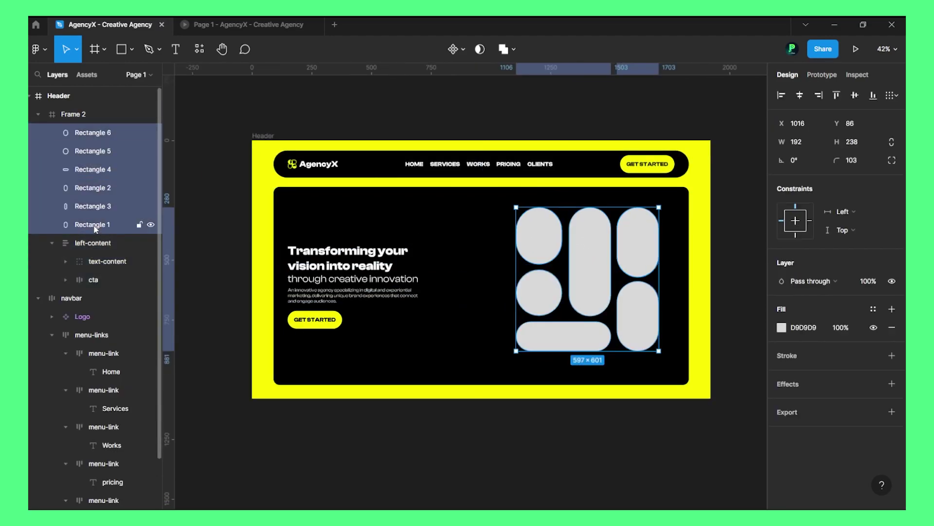
{"action": "scroll", "coordinate": [512, 182], "scroll_direction": "down", "scroll_amount": 2}
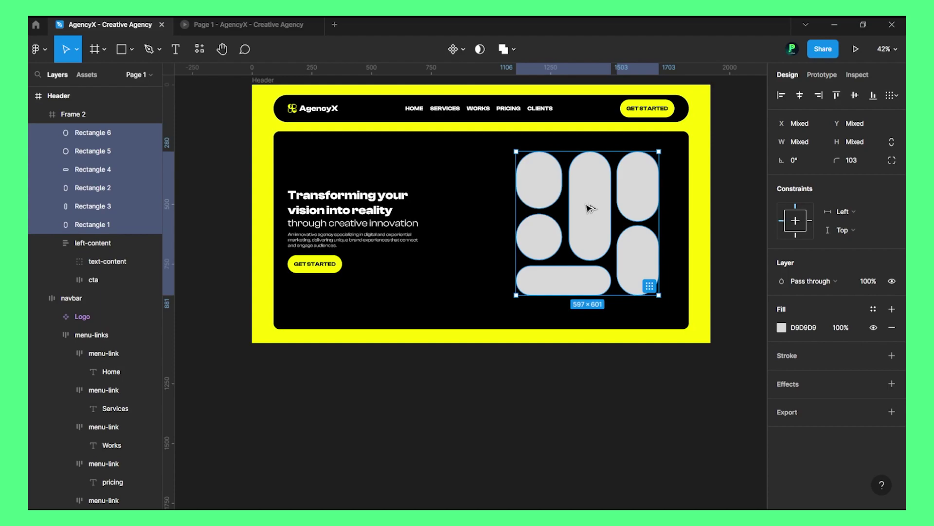
{"action": "key", "text": "ctrl+alt+g"}
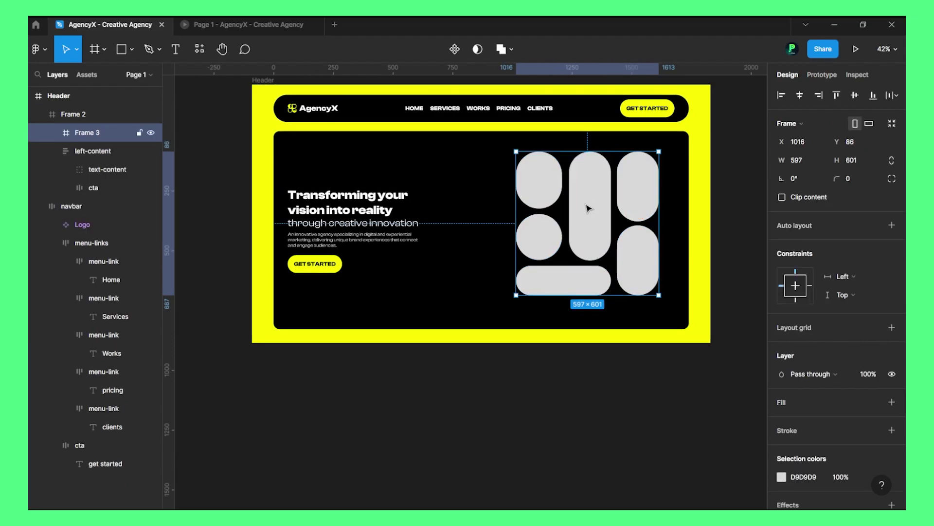
{"action": "double_click", "coordinate": [98, 133]}
{"action": "type", "text": "shapes"}
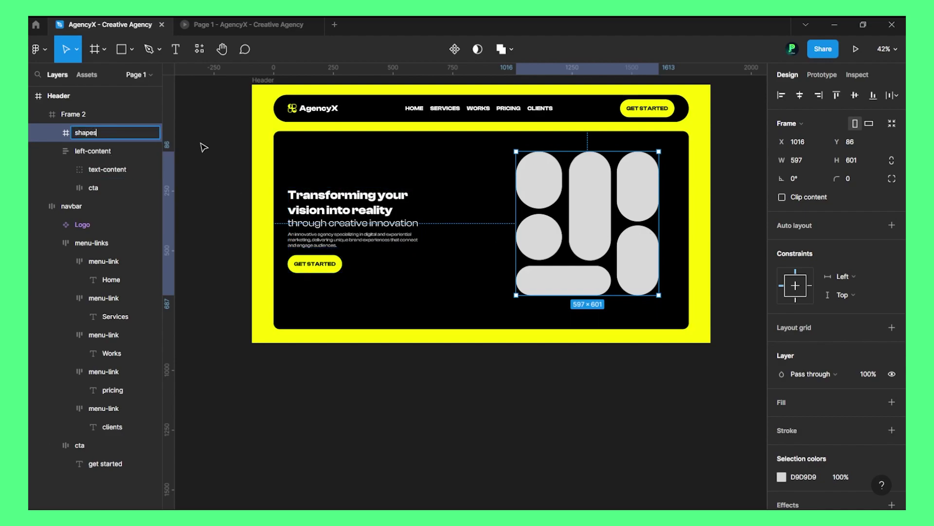
{"action": "key", "text": "Return"}
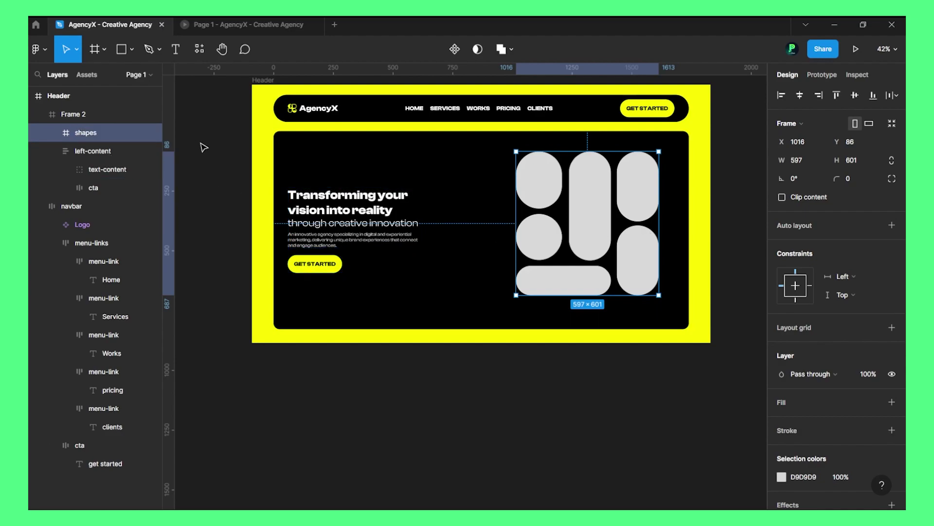
{"action": "scroll", "coordinate": [333, 141], "scroll_direction": "down", "scroll_amount": 3}
{"action": "left_click_drag", "start_coordinate": [506, 196], "coordinate": [421, 358]}
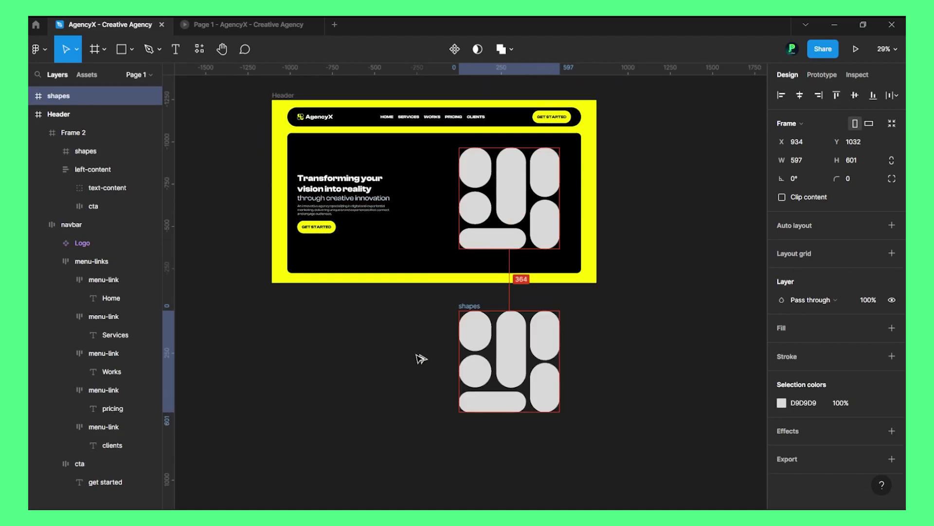
{"action": "key", "text": "ctrl+z"}
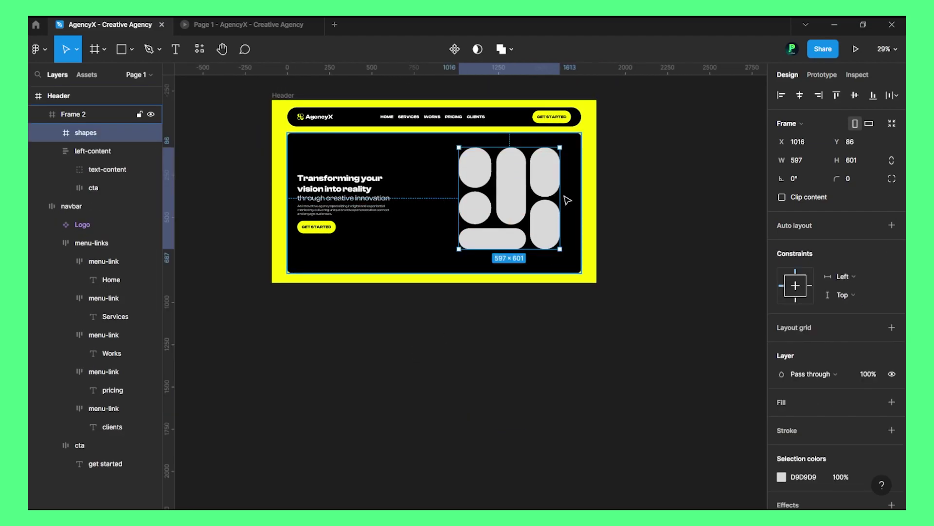
Center the shapes frame vertically within the hero frame
{"action": "left_click", "coordinate": [657, 177]}
{"action": "scroll", "coordinate": [506, 181], "scroll_direction": "up", "scroll_amount": 5}
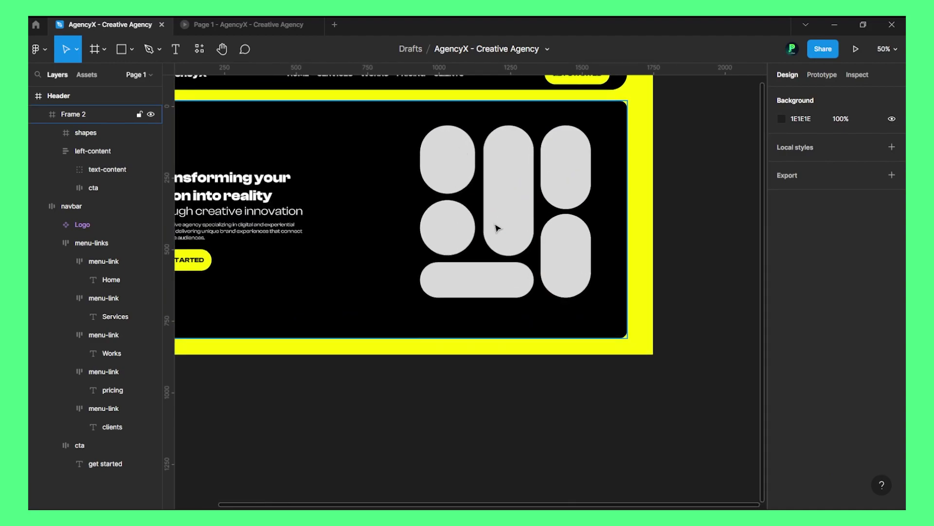
{"action": "scroll", "coordinate": [549, 214], "scroll_direction": "down", "scroll_amount": 1}
{"action": "left_click", "coordinate": [524, 190]}
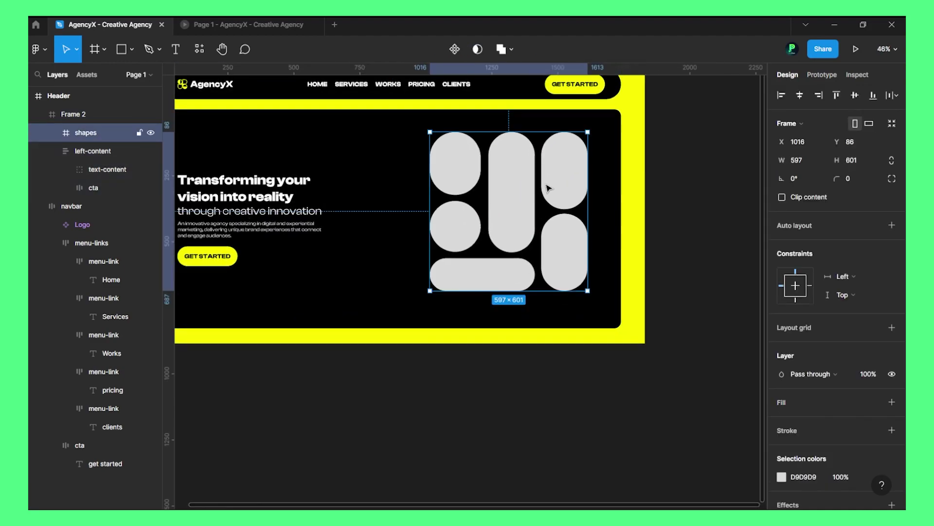
{"action": "left_click", "coordinate": [854, 97]}
{"action": "left_click", "coordinate": [732, 173]}
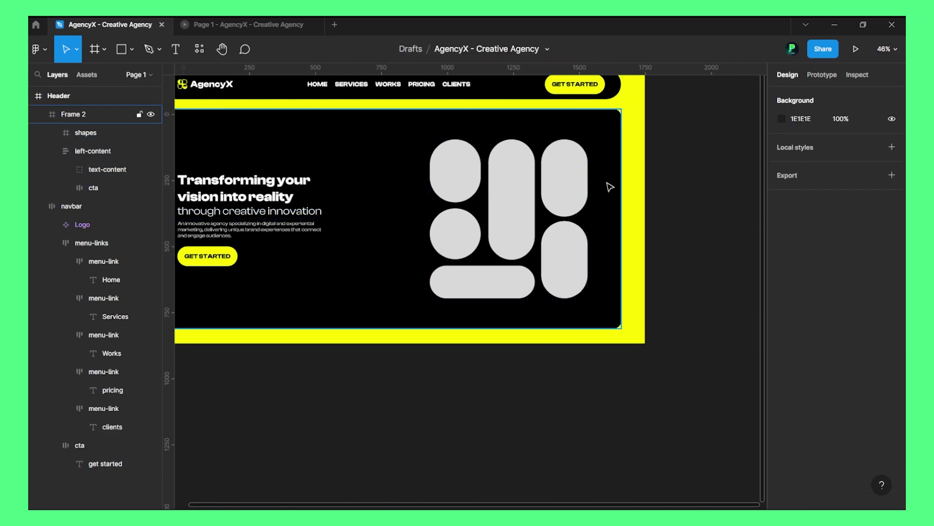
Run the Unsplash plugin with the shapes collage in view
{"action": "right_click", "coordinate": [700, 187]}
{"action": "mouse_move", "coordinate": [719, 281]}
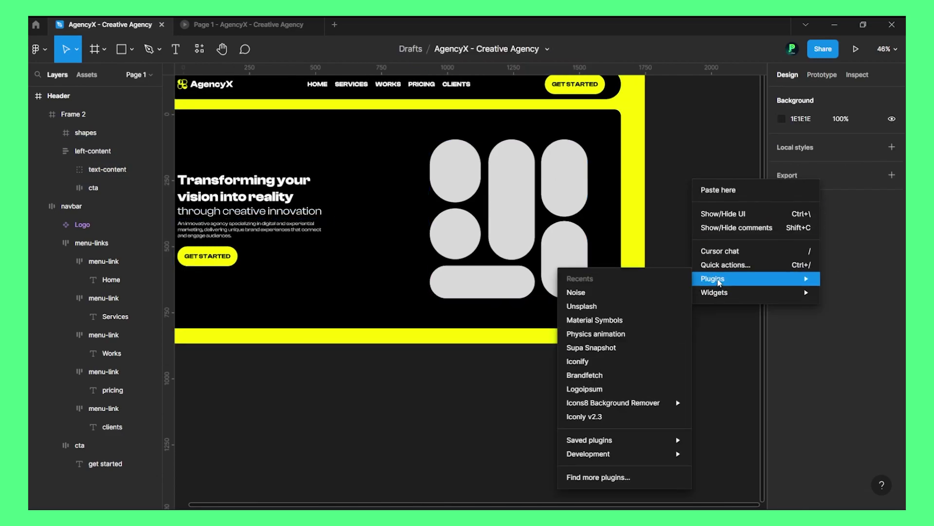
{"action": "left_click", "coordinate": [619, 312]}
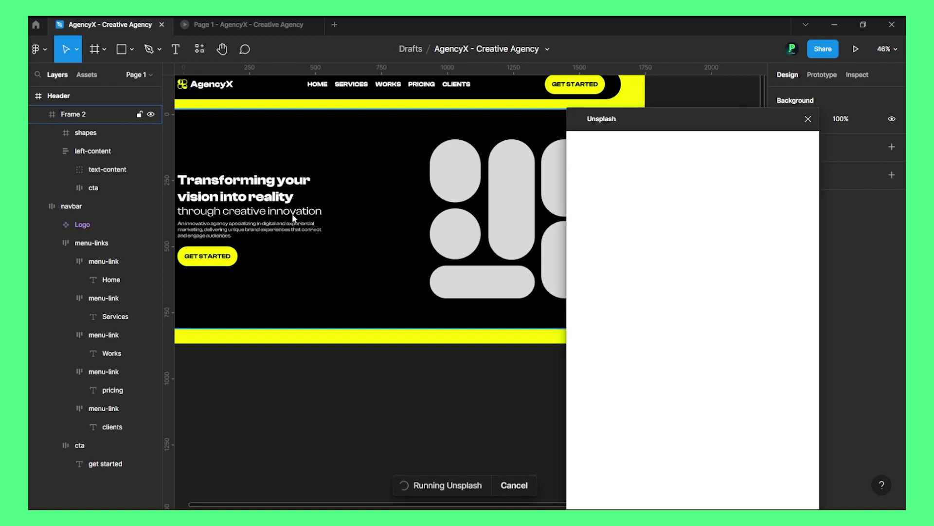
{"action": "scroll", "coordinate": [219, 217], "scroll_direction": "down", "scroll_amount": 3}
{"action": "scroll", "coordinate": [337, 188], "scroll_direction": "up", "scroll_amount": 3}
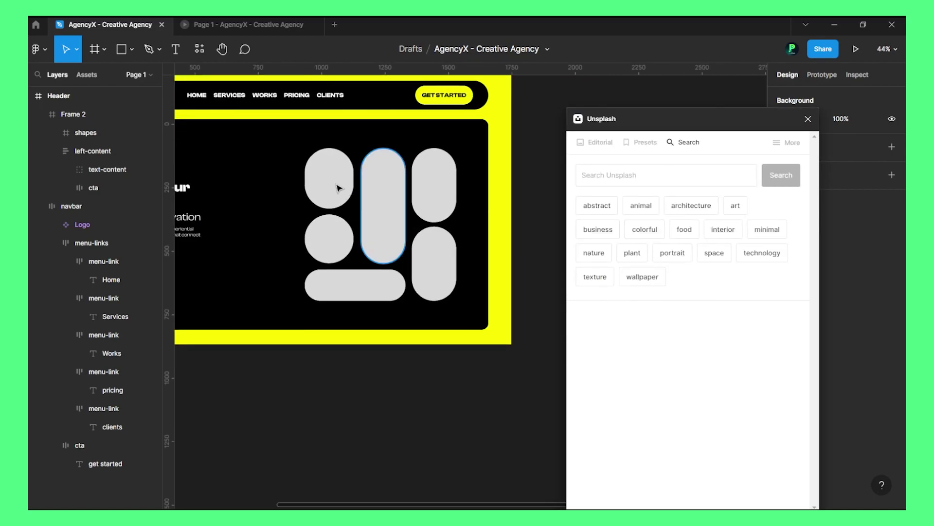
Search Unsplash for technology and fill the collage's upper-left shape with the photo of a woman at a laptop
{"action": "left_click", "coordinate": [337, 183], "text": "ctrl"}
{"action": "left_click", "coordinate": [617, 174]}
{"action": "type", "text": "techno"}
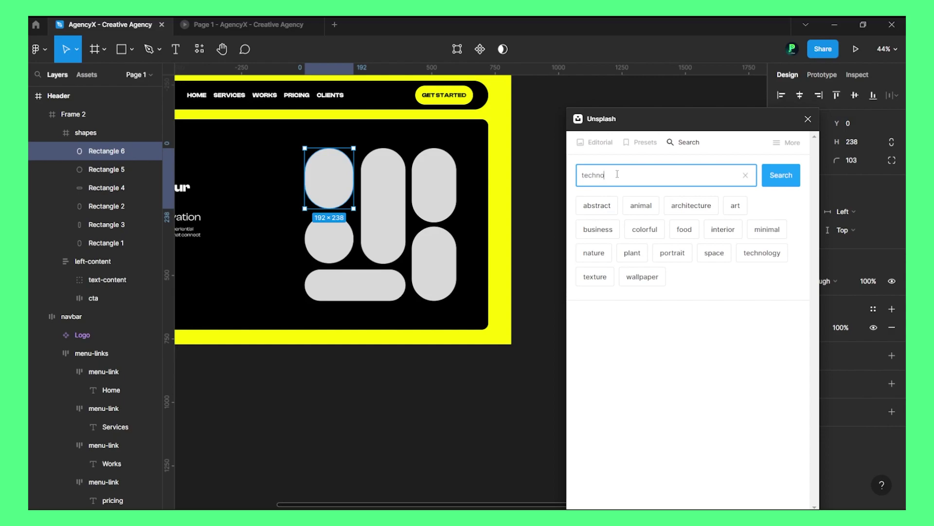
{"action": "type", "text": "logy"}
{"action": "key", "text": "Return"}
{"action": "left_click", "coordinate": [630, 219]}
Fill the round shape with the white robot photo and the wide horizontal pill with the purple-lit laptop crowd photo
{"action": "left_click", "coordinate": [329, 239]}
{"action": "left_click", "coordinate": [747, 229]}
{"action": "left_click", "coordinate": [355, 285]}
{"action": "left_click", "coordinate": [708, 358]}
{"action": "left_click", "coordinate": [635, 402]}
Fill the tall middle pill with the blue server room photo and the two right-hand pills with woman-with-phone and desk laptop photos
{"action": "left_click", "coordinate": [383, 205]}
{"action": "scroll", "coordinate": [702, 369], "scroll_direction": "down", "scroll_amount": 5}
{"action": "left_click", "coordinate": [630, 268]}
{"action": "left_click", "coordinate": [433, 184]}
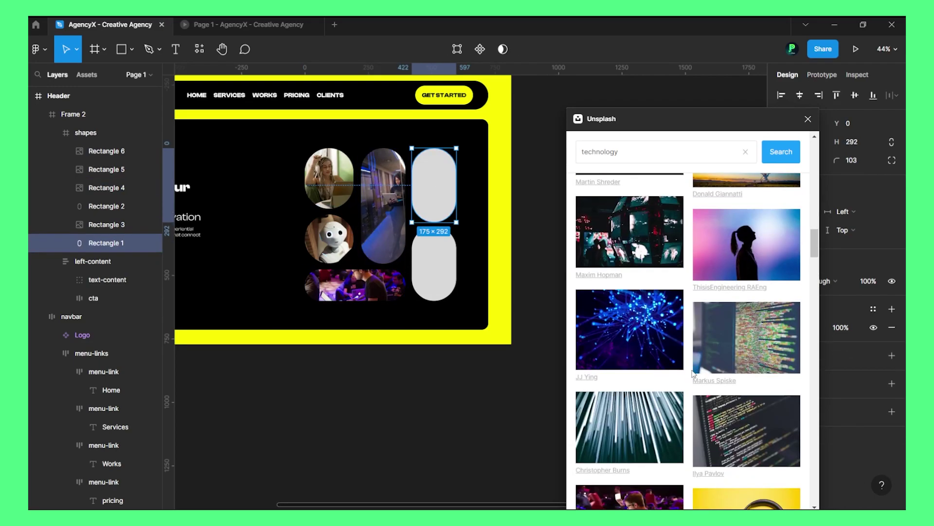
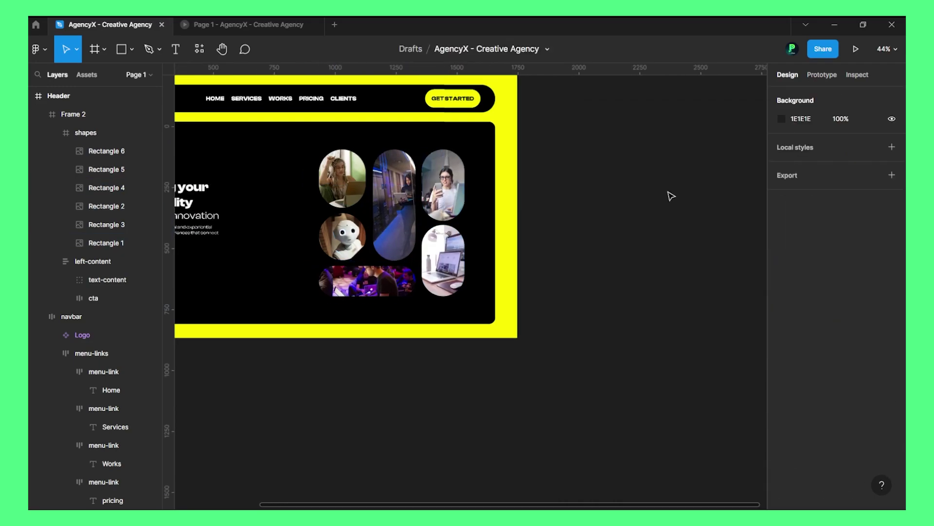
Rename Frame 2, the black frame holding the text and the collage, as hero
{"action": "scroll", "coordinate": [510, 196], "scroll_direction": "up", "scroll_amount": 2}
{"action": "left_click", "coordinate": [521, 188]}
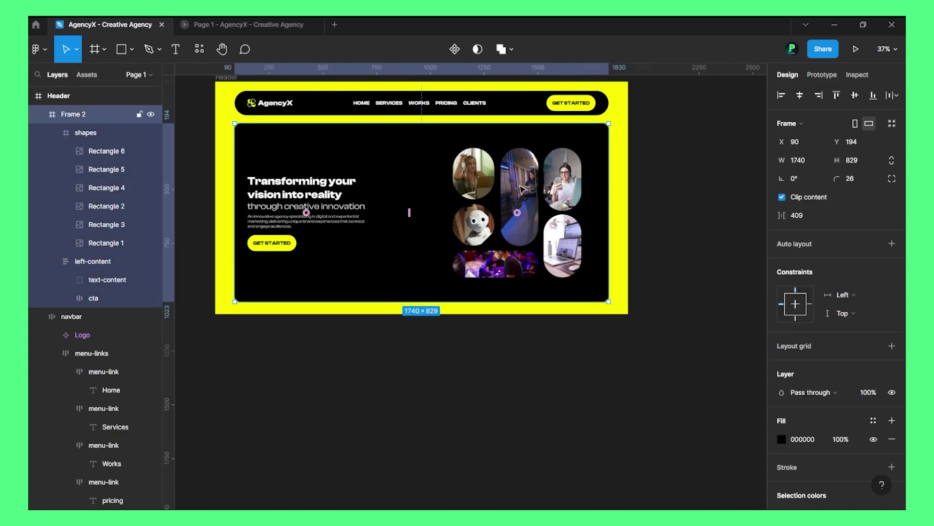
{"action": "left_click", "coordinate": [85, 133]}
{"action": "left_click", "coordinate": [78, 116]}
{"action": "double_click", "coordinate": [78, 116]}
{"action": "type", "text": "hero"}
{"action": "key", "text": "Return"}
Place a copy of the shapes frame below the Header frame and duplicate it into a row of four
{"action": "left_click", "coordinate": [701, 184]}
{"action": "left_click", "coordinate": [523, 202]}
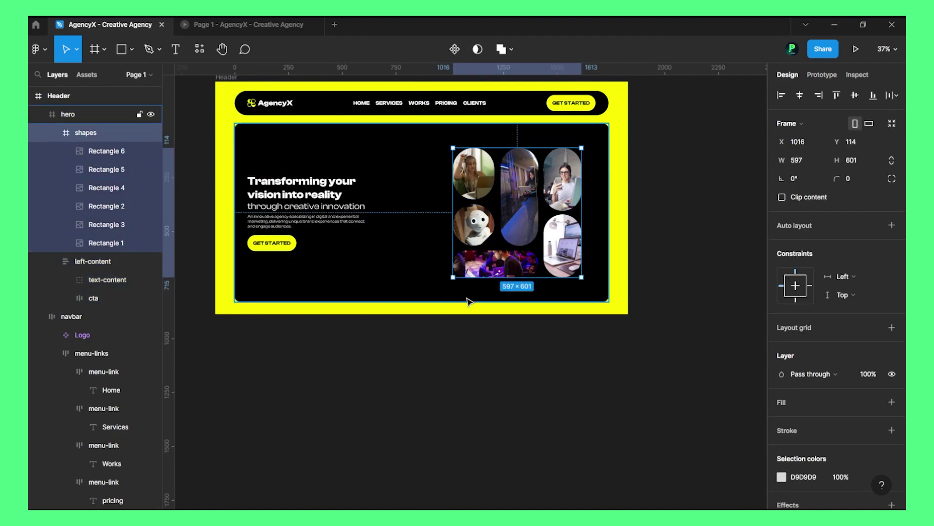
{"action": "key", "text": "ctrl+v"}
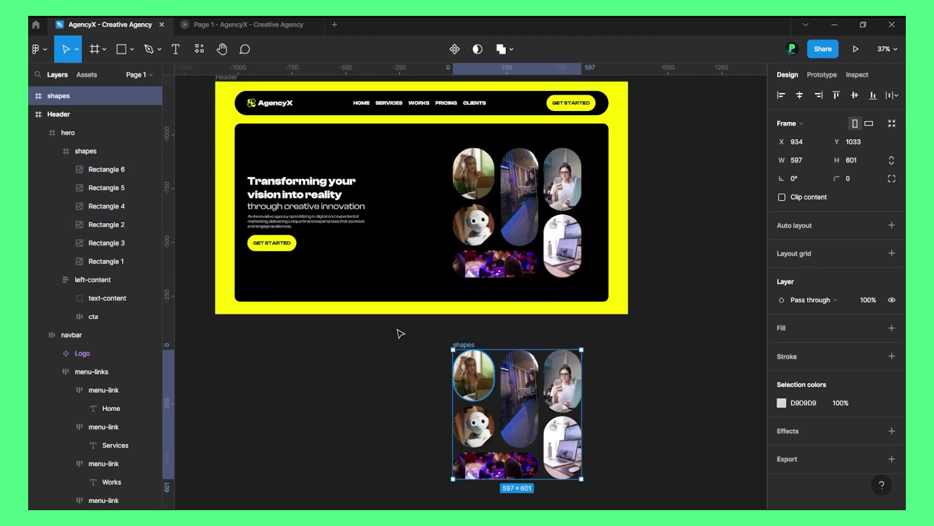
{"action": "scroll", "coordinate": [484, 354], "scroll_direction": "down", "scroll_amount": 2}
{"action": "scroll", "coordinate": [484, 354], "scroll_direction": "up", "scroll_amount": 2}
{"action": "scroll", "coordinate": [438, 351], "scroll_direction": "down", "scroll_amount": 3}
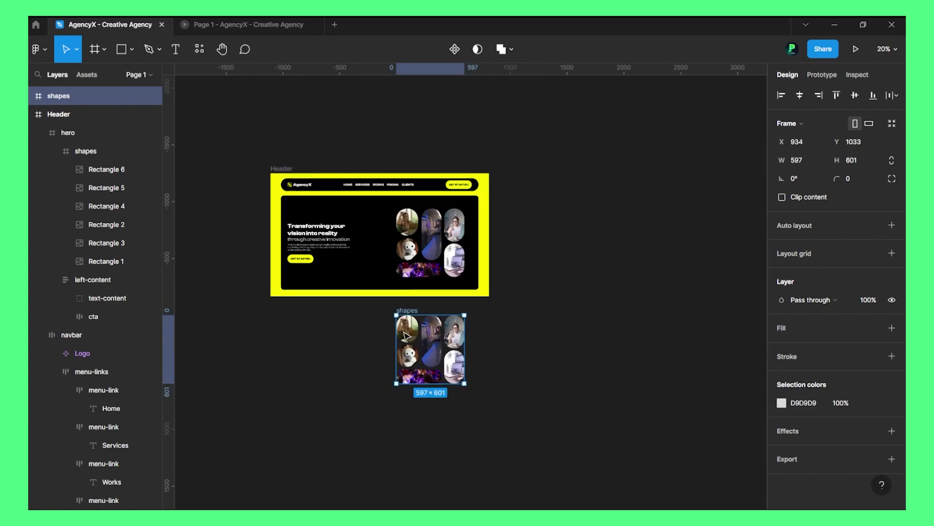
{"action": "left_click_drag", "start_coordinate": [438, 351], "coordinate": [728, 343]}
{"action": "left_click", "coordinate": [615, 443]}
{"action": "left_click", "coordinate": [122, 463]}
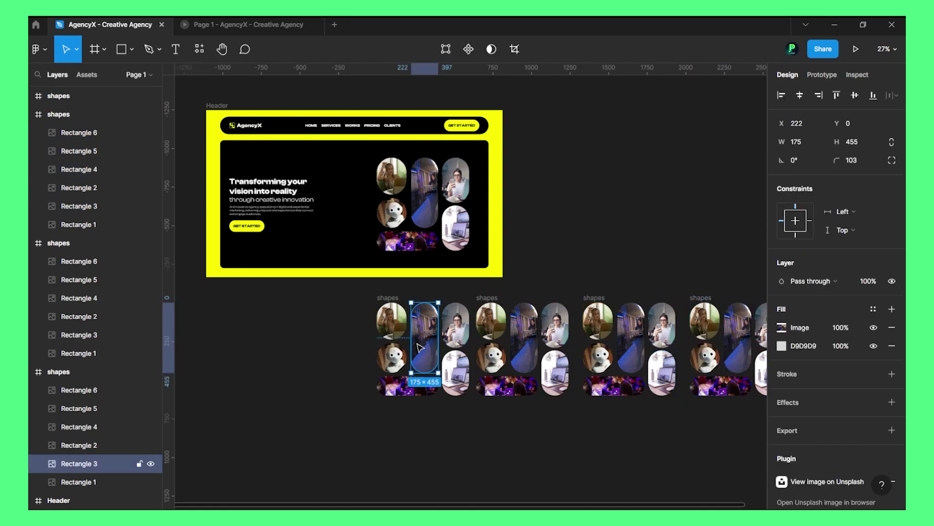
{"action": "left_click", "coordinate": [391, 301]}
{"action": "scroll", "coordinate": [452, 360], "scroll_direction": "up", "scroll_amount": 5}
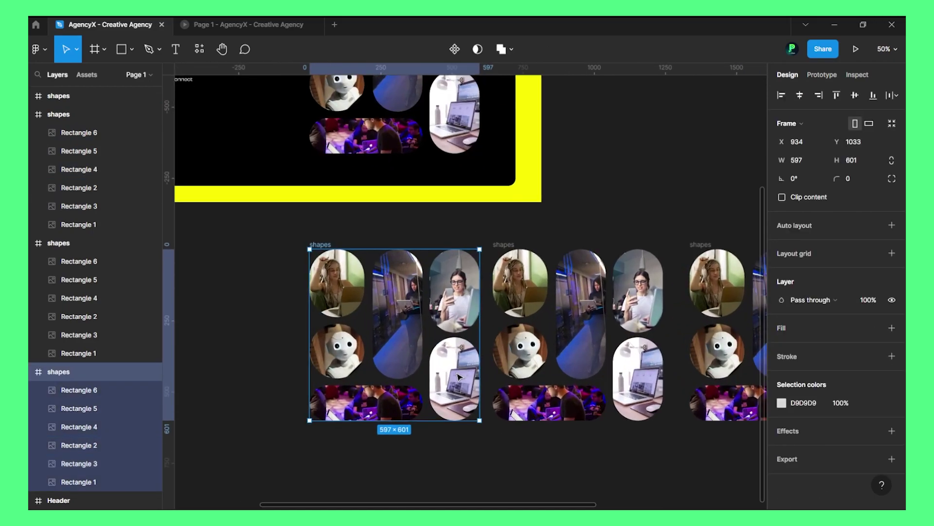
{"action": "left_click", "coordinate": [375, 403]}
{"action": "left_click", "coordinate": [391, 363]}
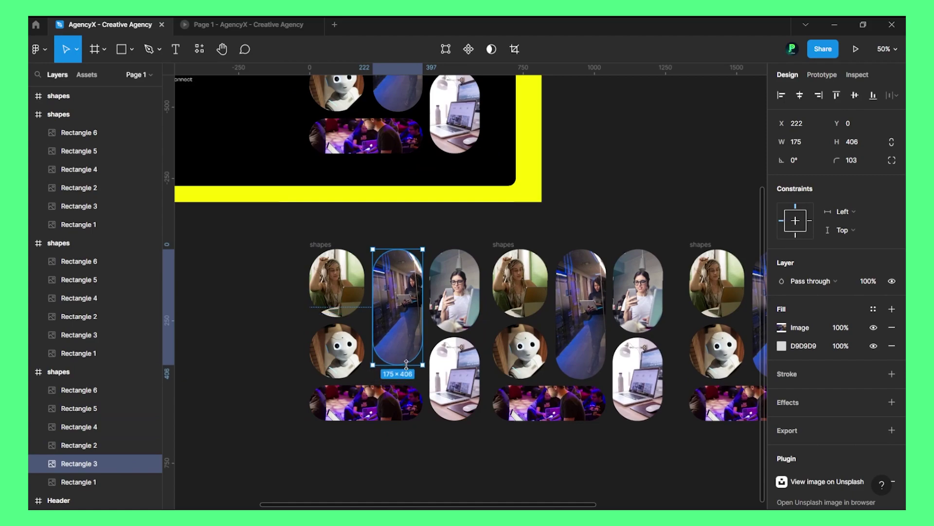
{"action": "left_click", "coordinate": [88, 261]}
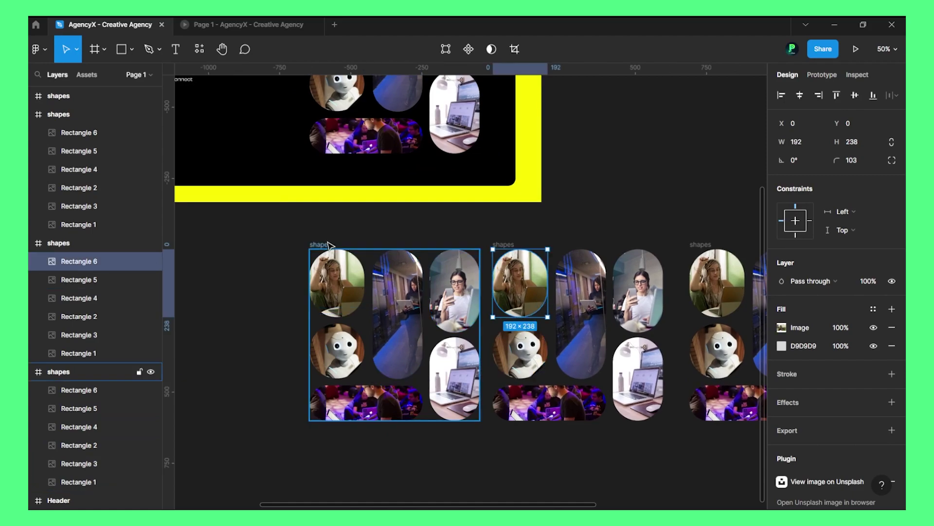
{"action": "left_click", "coordinate": [58, 371]}
{"action": "scroll", "coordinate": [373, 298], "scroll_direction": "down", "scroll_amount": 3}
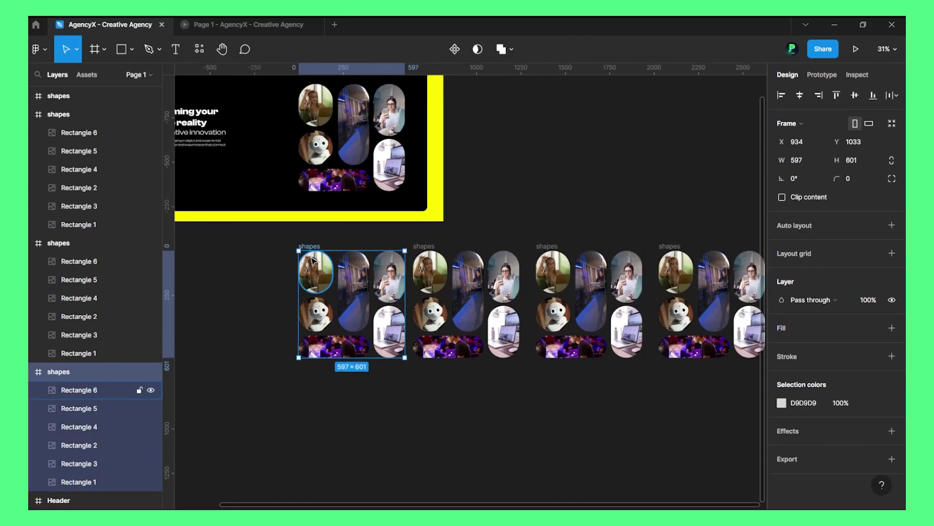
{"action": "scroll", "coordinate": [478, 302], "scroll_direction": "up", "scroll_amount": 2}
{"action": "scroll", "coordinate": [478, 303], "scroll_direction": "up", "scroll_amount": 1}
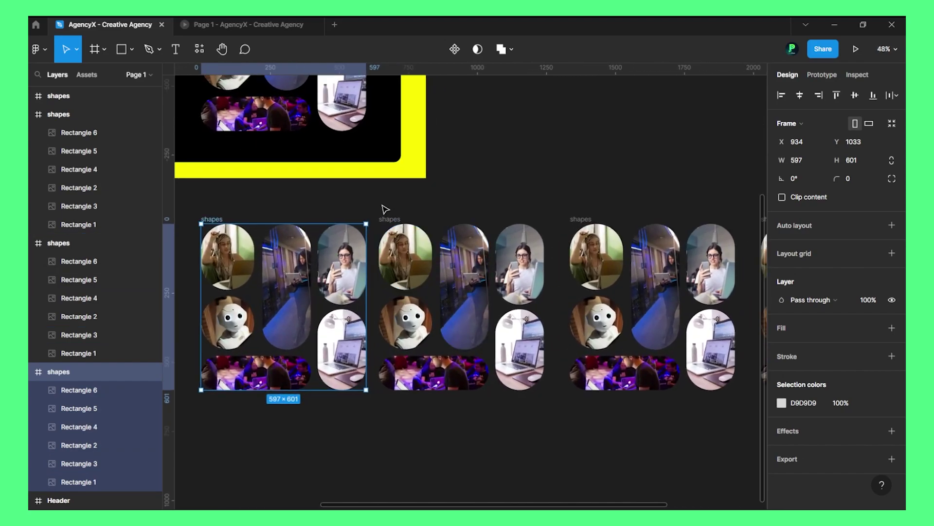
Resize the image shapes inside the second, third and fourth shapes copies so each collage has a different arrangement
{"action": "left_click", "coordinate": [389, 216]}
{"action": "scroll", "coordinate": [559, 305], "scroll_direction": "up", "scroll_amount": 1}
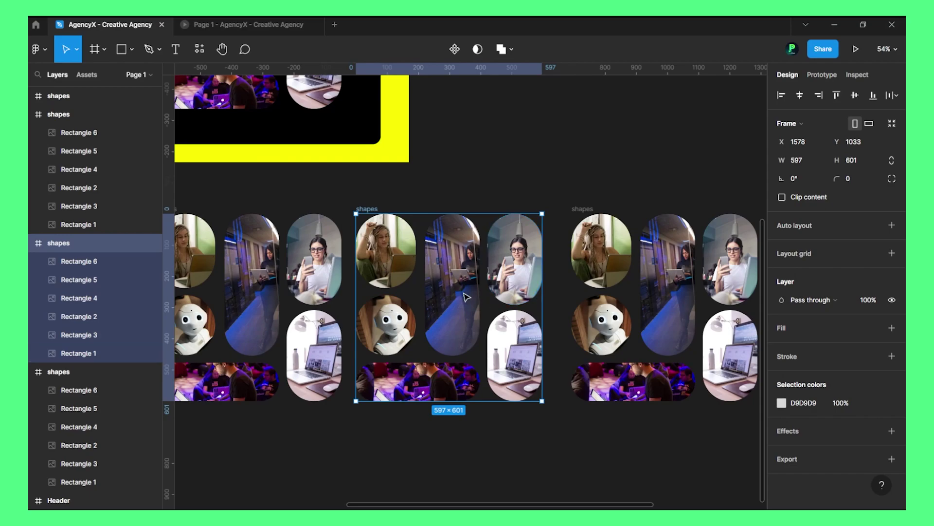
{"action": "left_click", "coordinate": [386, 251]}
{"action": "scroll", "coordinate": [374, 302], "scroll_direction": "down", "scroll_amount": 2}
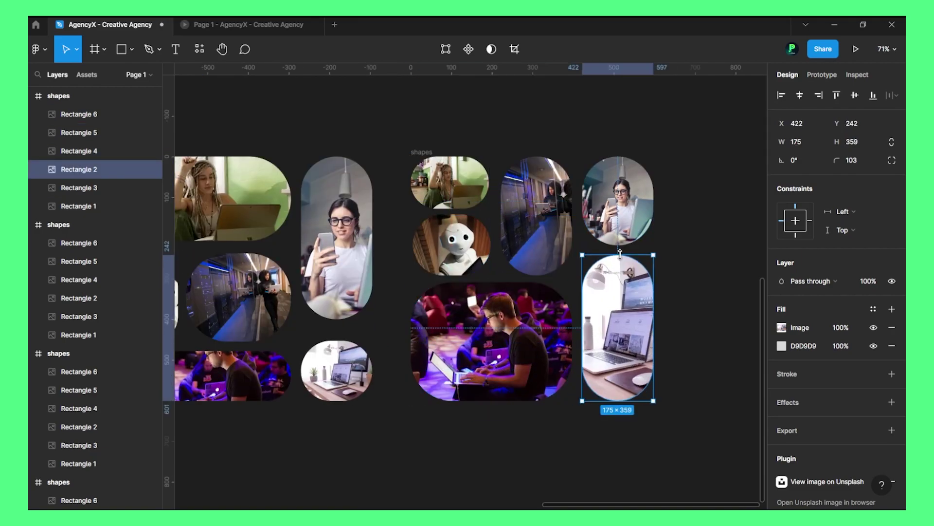
{"action": "left_click", "coordinate": [696, 249]}
{"action": "scroll", "coordinate": [698, 265], "scroll_direction": "down", "scroll_amount": 5}
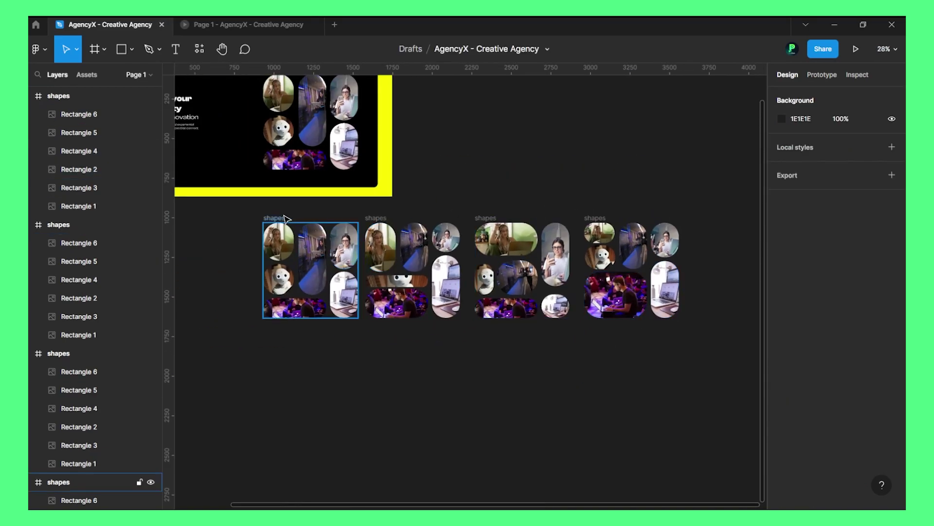
Move the four shapes frames farther below the Header frame and combine them into one component set
{"action": "left_click", "coordinate": [286, 218]}
{"action": "left_click", "coordinate": [408, 220], "text": "shift"}
{"action": "left_click", "coordinate": [478, 218], "text": "shift"}
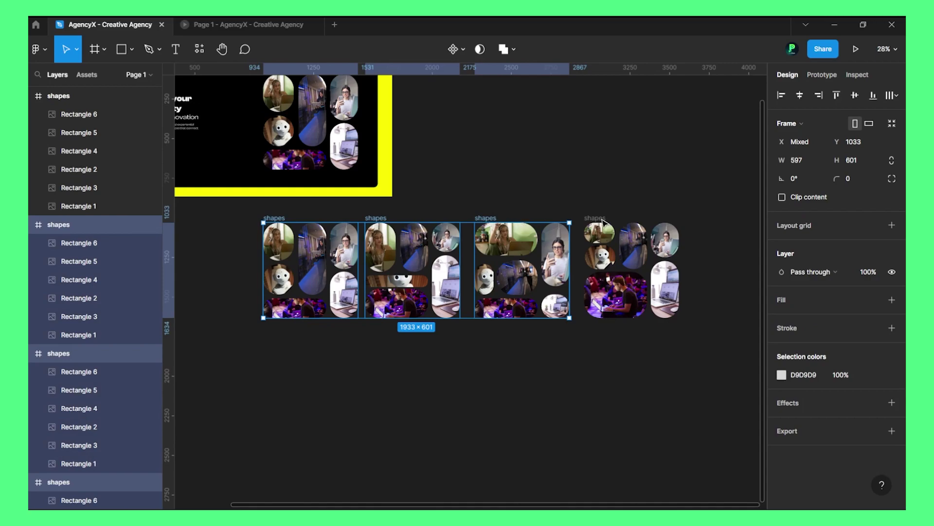
{"action": "left_click", "coordinate": [600, 218], "text": "shift"}
{"action": "key", "text": "ctrl+z"}
{"action": "key", "text": "ctrl+z"}
{"action": "key", "text": "ctrl+z"}
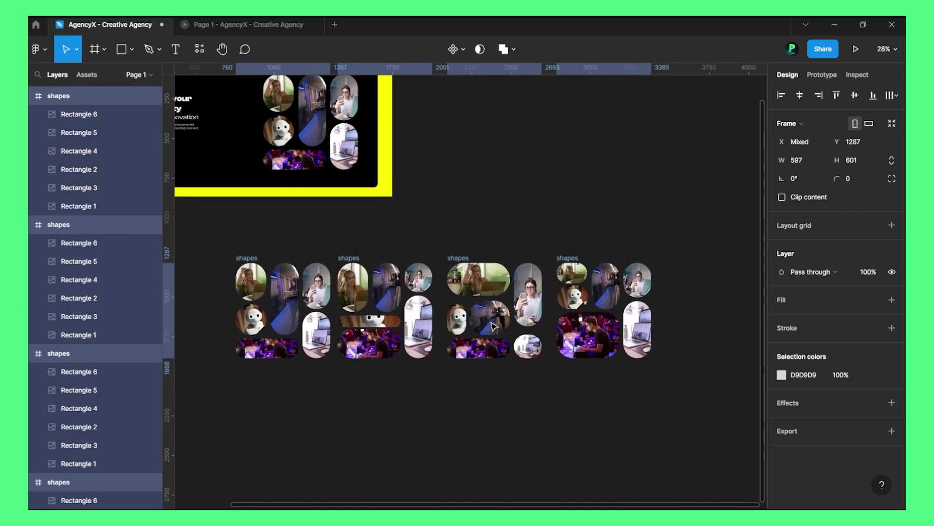
{"action": "left_click_drag", "start_coordinate": [537, 383], "coordinate": [705, 385]}
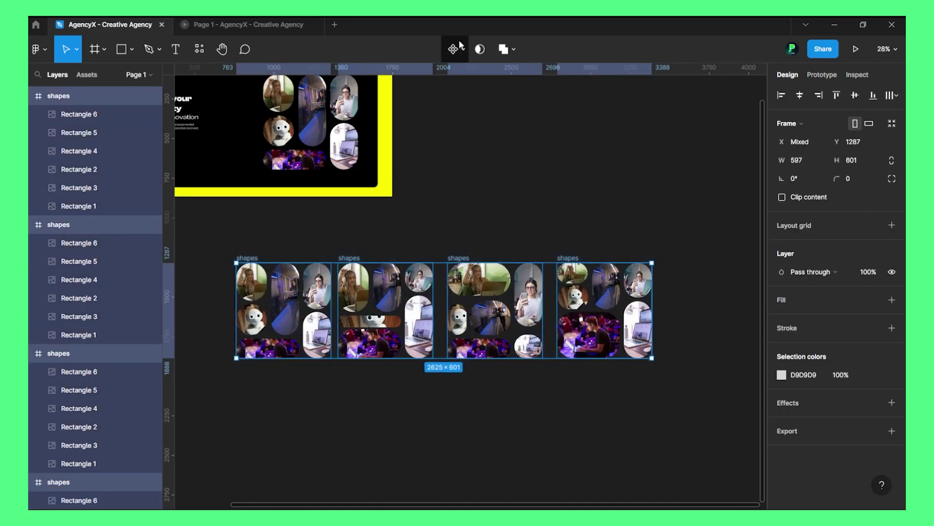
{"action": "left_click", "coordinate": [463, 50]}
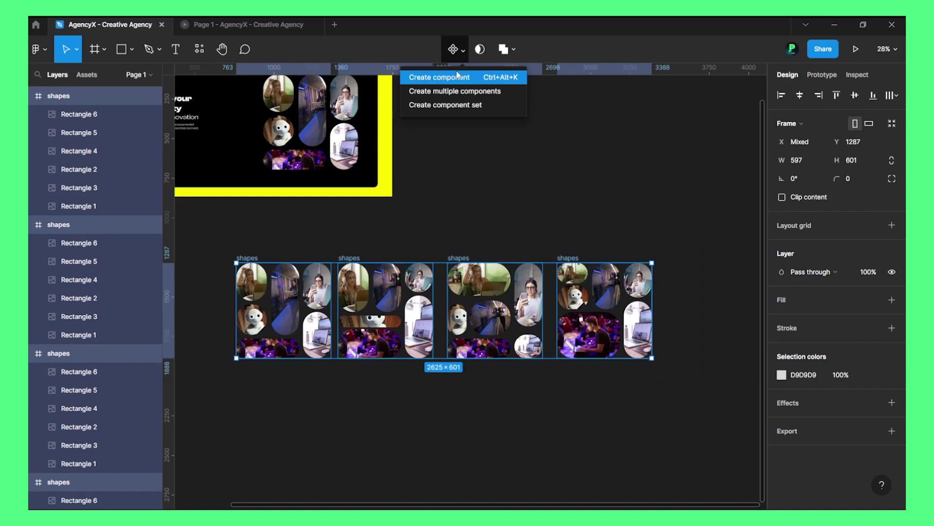
{"action": "left_click", "coordinate": [458, 105]}
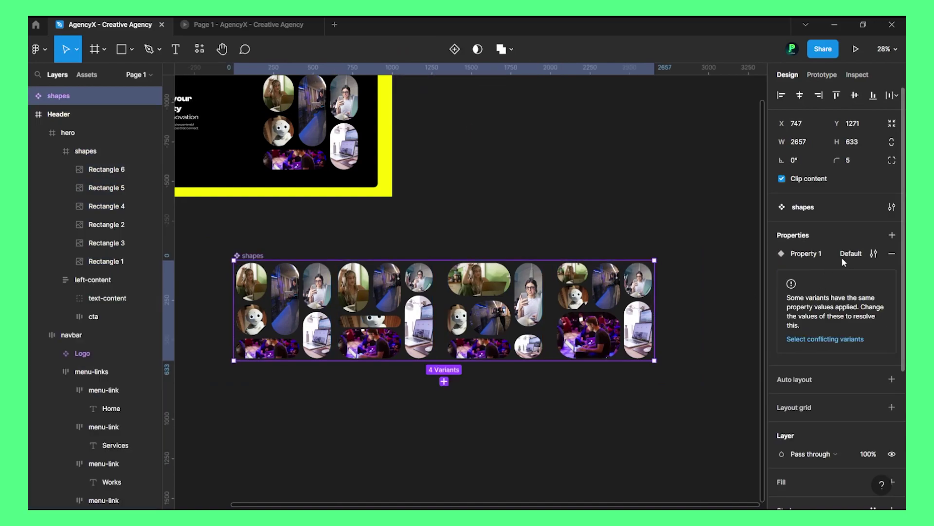
{"action": "left_click", "coordinate": [409, 244]}
Set Property 1 of the four shapes variants to 1, 2, 3 and 4 in order
{"action": "left_click", "coordinate": [297, 297]}
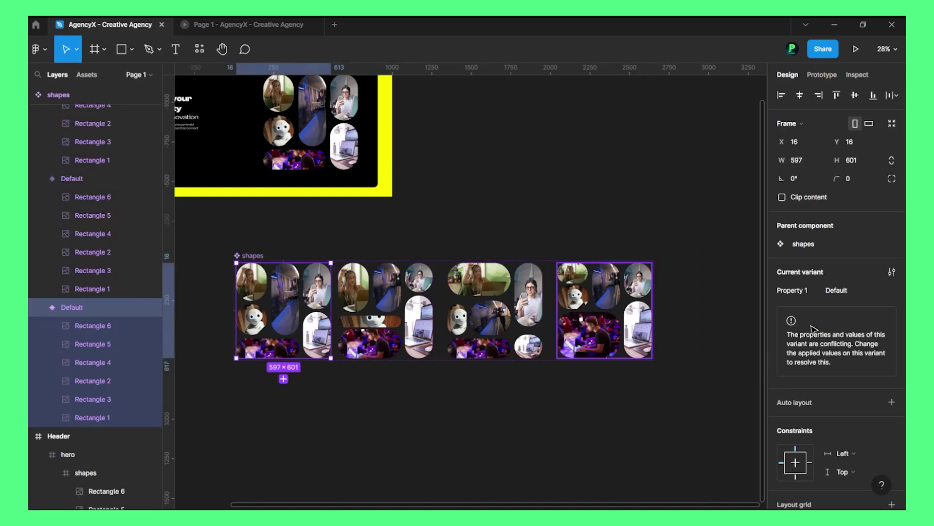
{"action": "left_click", "coordinate": [835, 291]}
{"action": "type", "text": "1"}
{"action": "key", "text": "Tab"}
{"action": "left_click", "coordinate": [835, 291]}
{"action": "type", "text": "2"}
{"action": "key", "text": "Tab"}
{"action": "left_click", "coordinate": [844, 294]}
{"action": "type", "text": "3"}
{"action": "key", "text": "Tab"}
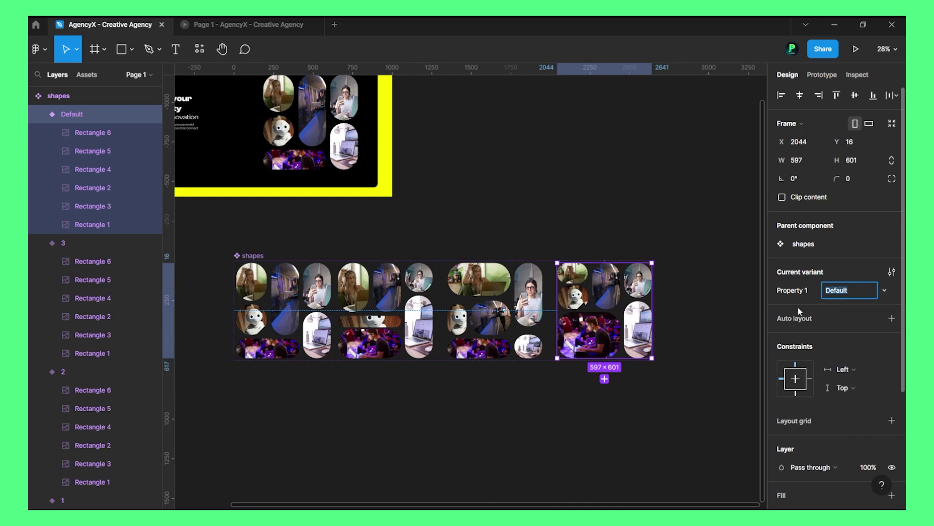
{"action": "type", "text": "4"}
{"action": "key", "text": "Escape"}
{"action": "right_click", "coordinate": [247, 262]}
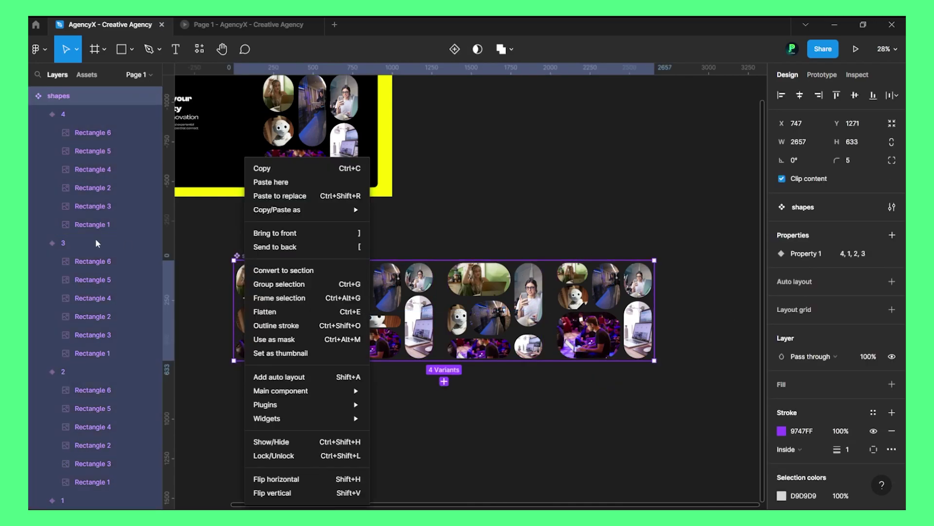
{"action": "left_click", "coordinate": [431, 242]}
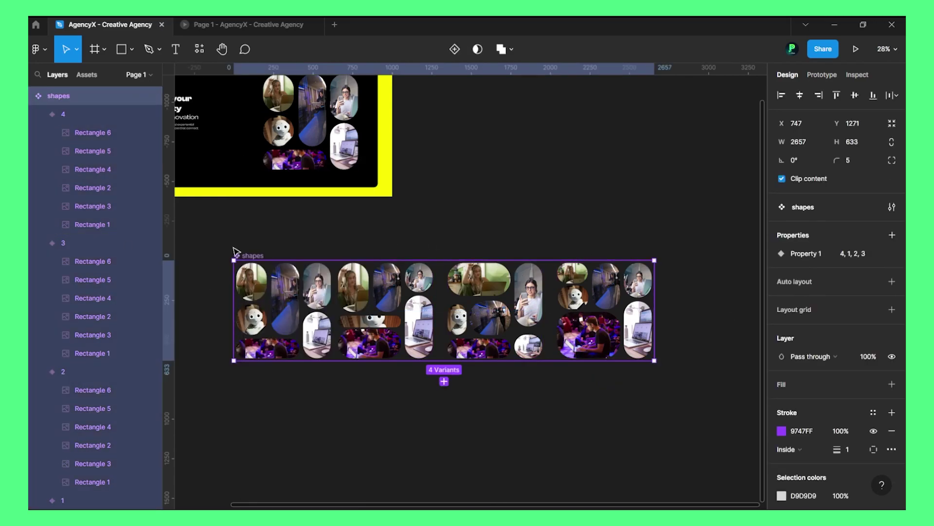
{"action": "left_click", "coordinate": [285, 242]}
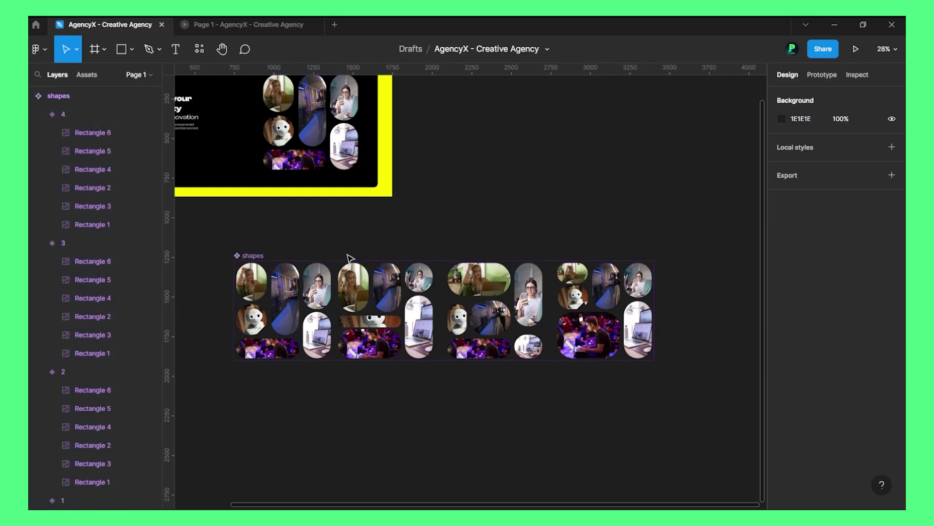
{"action": "scroll", "coordinate": [271, 244], "scroll_direction": "down", "scroll_amount": 2}
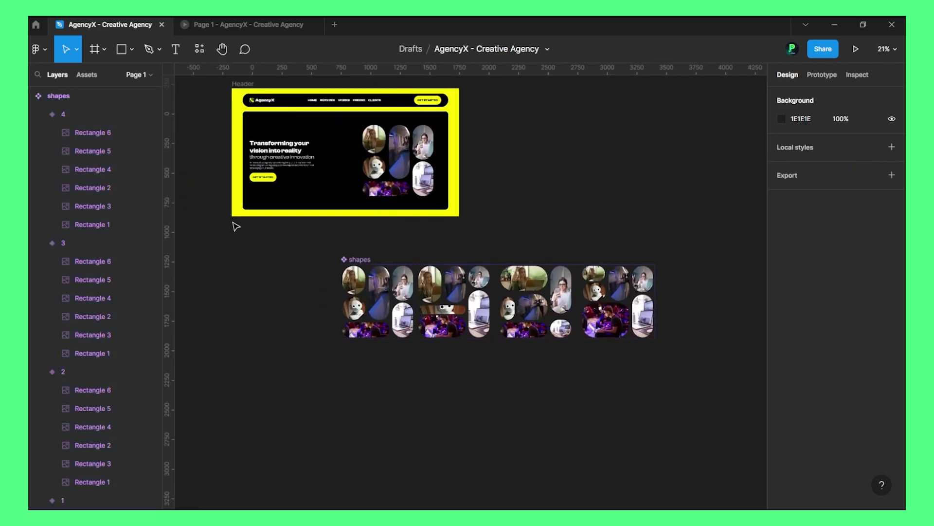
{"action": "left_click", "coordinate": [417, 265]}
{"action": "left_click", "coordinate": [527, 247]}
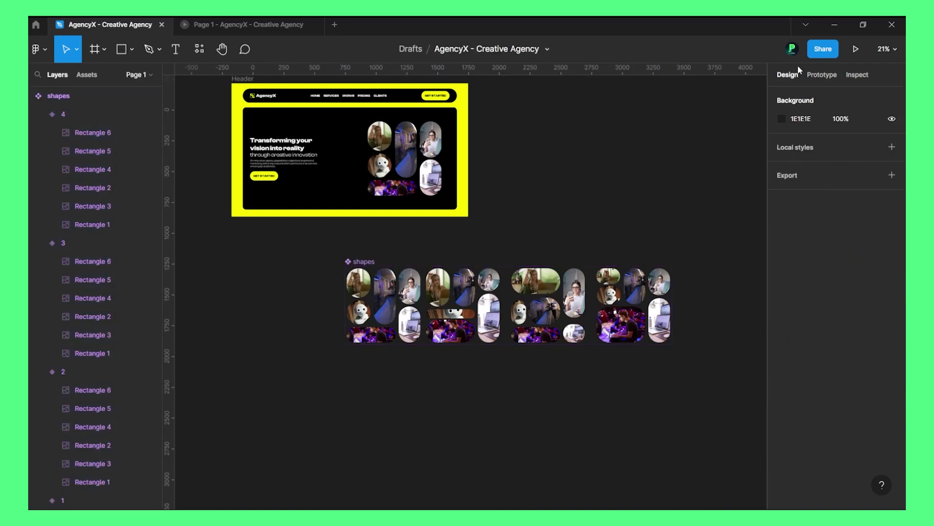
Add a prototype interaction from shapes variant 1 to variant 2, triggered after a delay of 400 ms
{"action": "left_click", "coordinate": [822, 74]}
{"action": "scroll", "coordinate": [431, 287], "scroll_direction": "up", "scroll_amount": 3}
{"action": "left_click", "coordinate": [398, 295]}
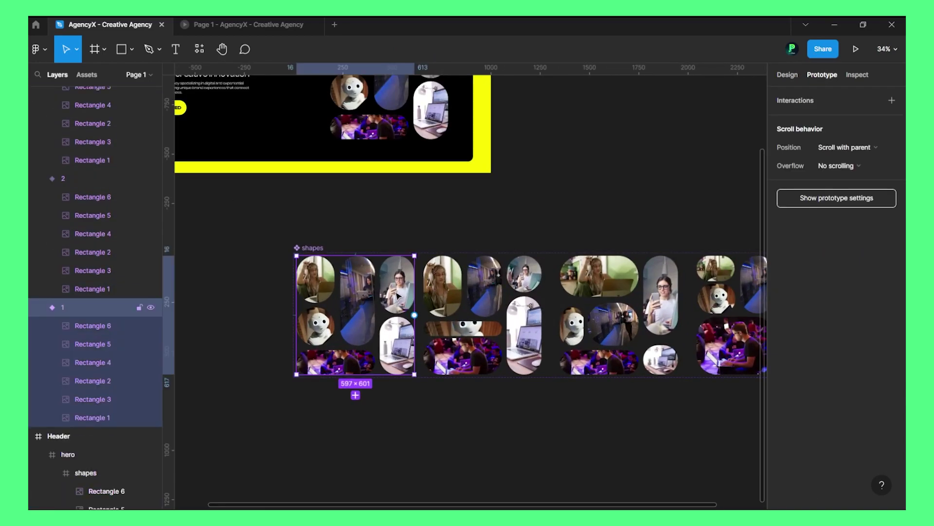
{"action": "left_click_drag", "start_coordinate": [415, 316], "coordinate": [457, 317]}
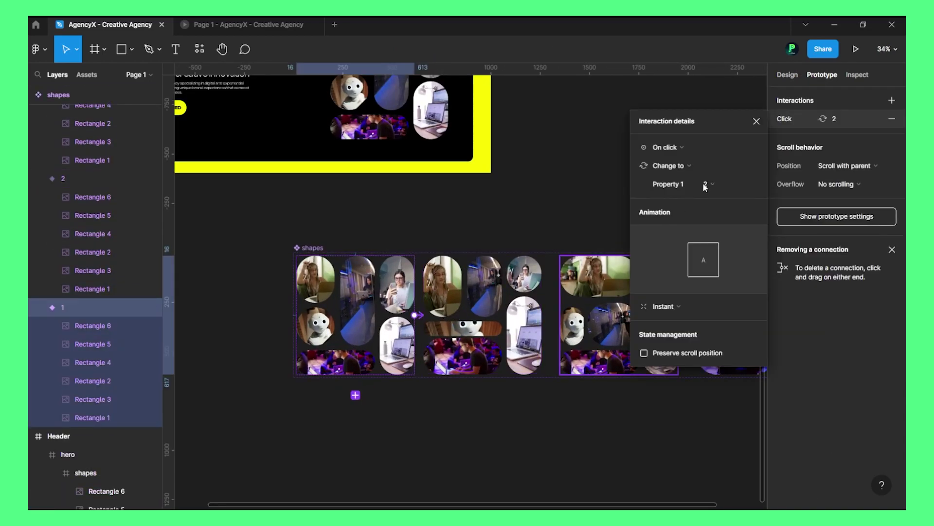
{"action": "left_click", "coordinate": [679, 148]}
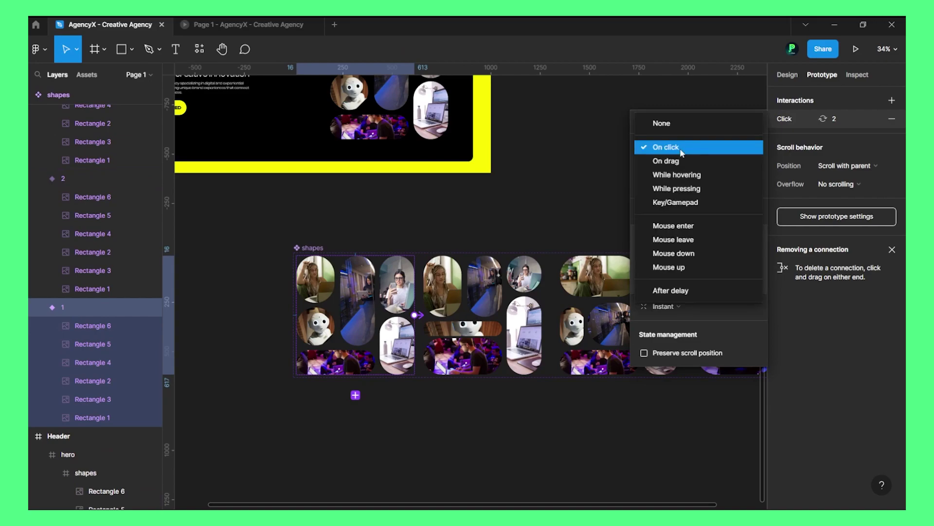
{"action": "left_click", "coordinate": [670, 290]}
{"action": "left_click", "coordinate": [731, 149]}
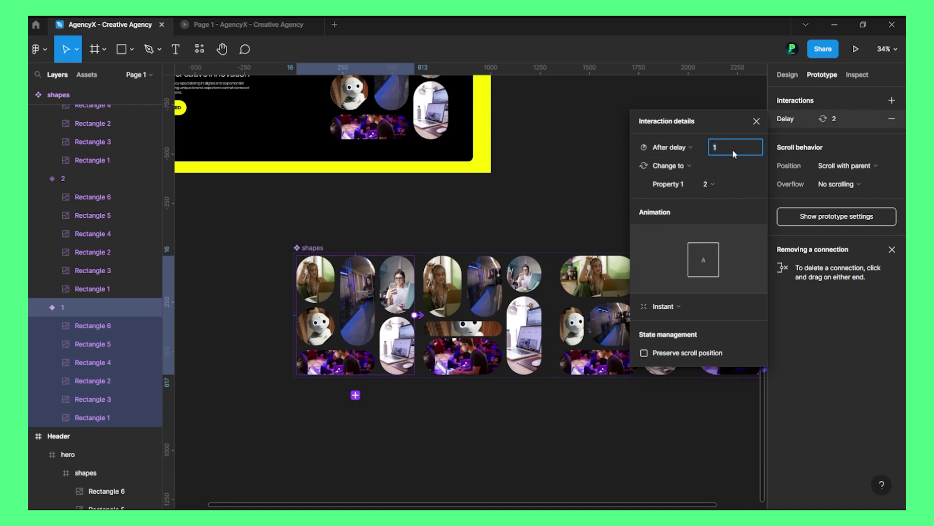
{"action": "type", "text": "400"}
{"action": "key", "text": "Return"}
Set the variant 1 interaction's animation to Smart animate with Ease in and out easing over 400 ms
{"action": "left_click", "coordinate": [665, 306]}
{"action": "left_click", "coordinate": [676, 328]}
{"action": "left_click", "coordinate": [673, 329]}
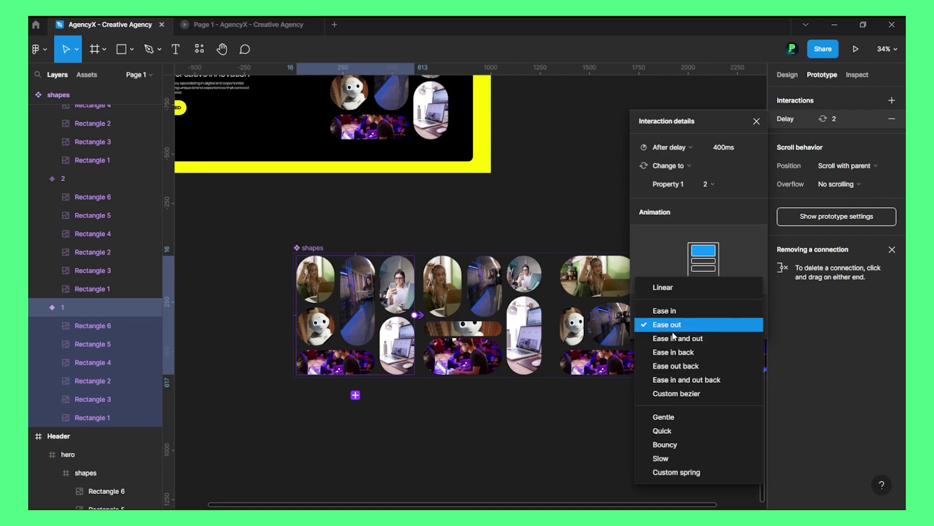
{"action": "left_click", "coordinate": [676, 338]}
{"action": "left_click", "coordinate": [736, 329]}
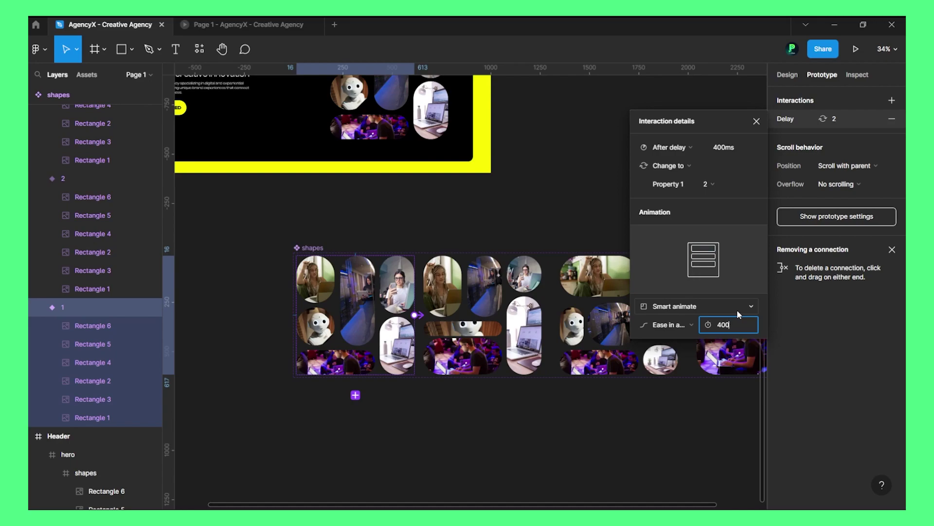
{"action": "left_click", "coordinate": [756, 122]}
Add a prototype interaction from shapes variant 2 to variant 3, triggered after a delay of 801 ms
{"action": "left_click", "coordinate": [481, 292]}
{"action": "left_click_drag", "start_coordinate": [541, 315], "coordinate": [601, 315]}
{"action": "left_click", "coordinate": [683, 147]}
{"action": "left_click", "coordinate": [667, 288]}
{"action": "left_click", "coordinate": [733, 148]}
{"action": "type", "text": "8001"}
{"action": "key", "text": "Return"}
{"action": "left_click", "coordinate": [733, 148]}
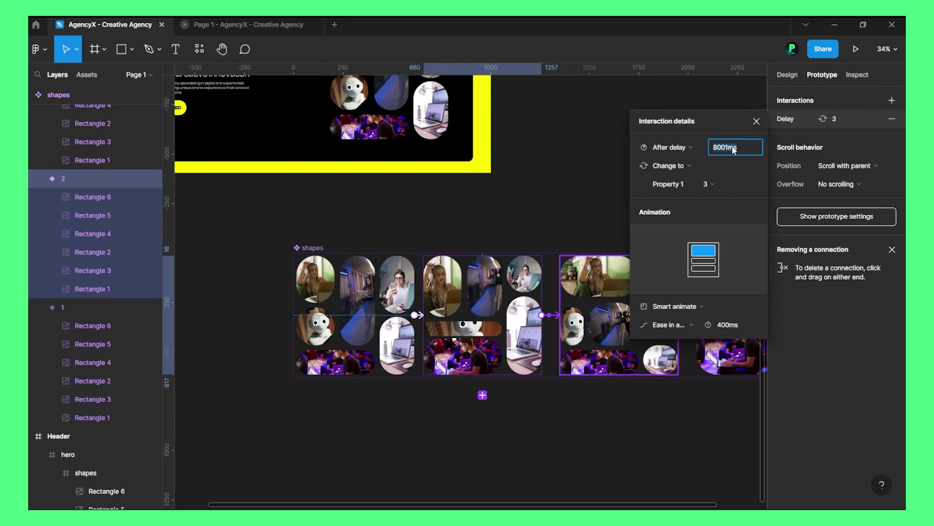
{"action": "type", "text": "8"}
{"action": "key", "text": "Return"}
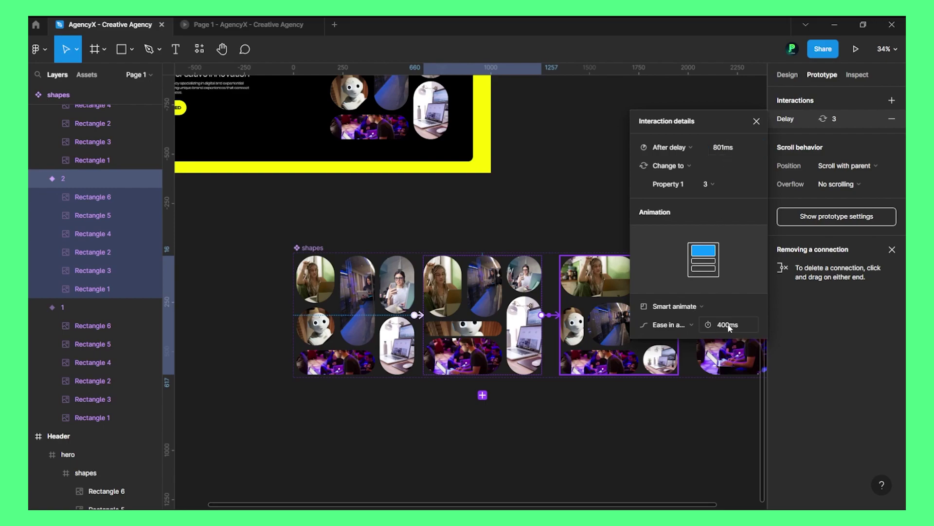
{"action": "left_click", "coordinate": [756, 122]}
Add a prototype interaction from shapes variant 3 to variant 4, triggered after a delay of 1201 ms
{"action": "left_click", "coordinate": [632, 287]}
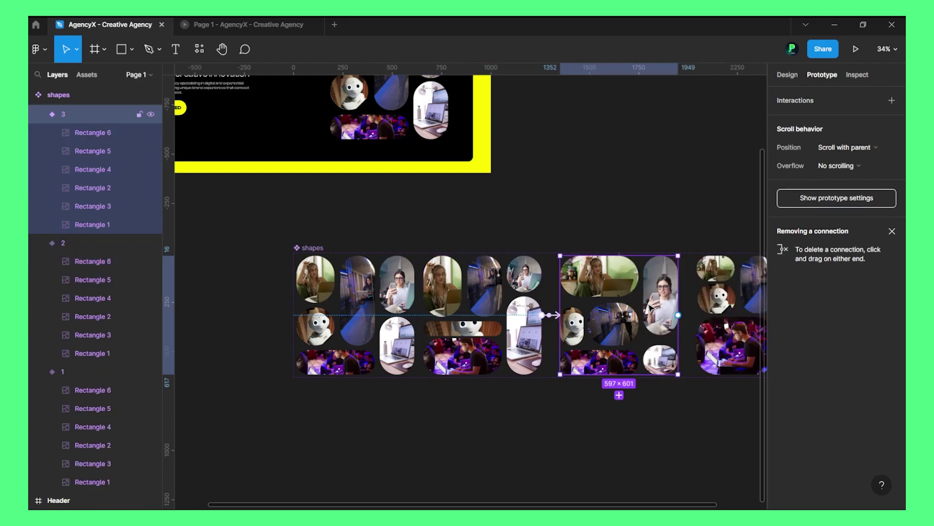
{"action": "scroll", "coordinate": [558, 285], "scroll_direction": "down", "scroll_amount": 3}
{"action": "scroll", "coordinate": [558, 285], "scroll_direction": "up", "scroll_amount": 3}
{"action": "left_click_drag", "start_coordinate": [593, 319], "coordinate": [651, 322]}
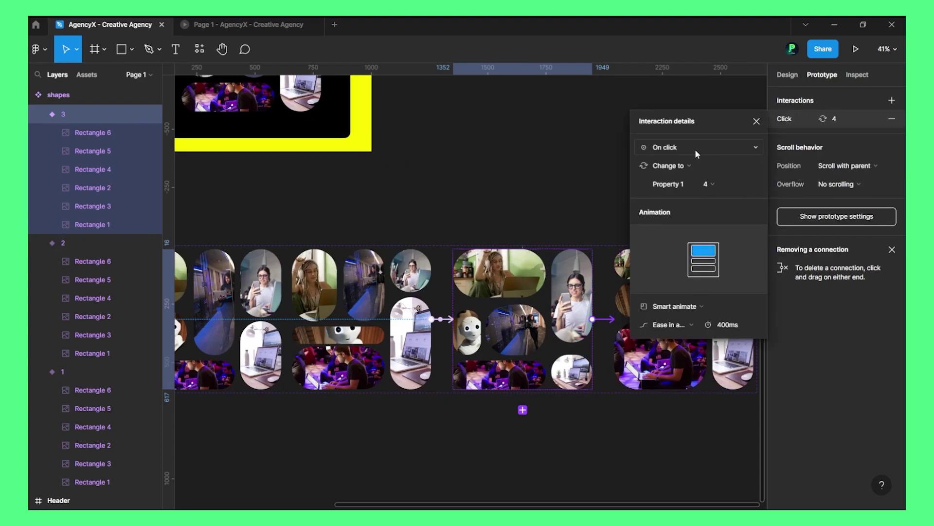
{"action": "left_click", "coordinate": [695, 149]}
{"action": "left_click", "coordinate": [674, 291]}
{"action": "type", "text": "1201"}
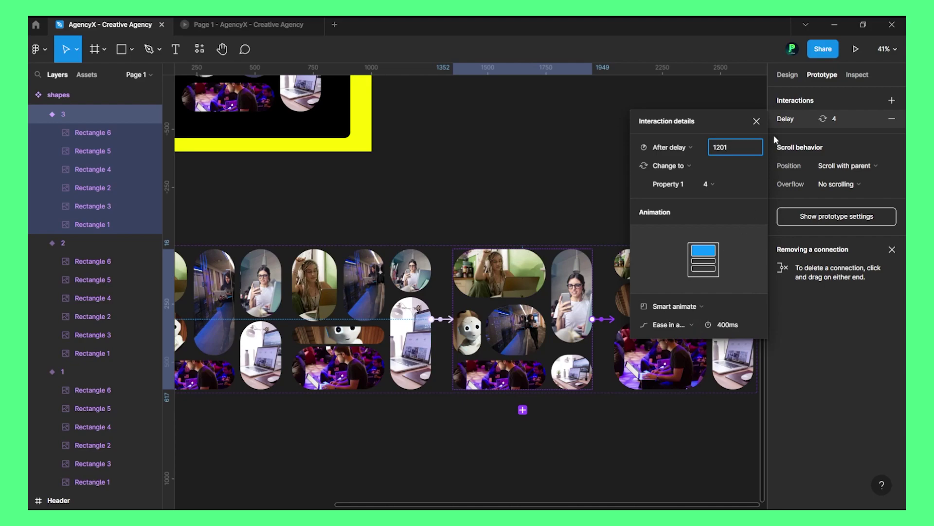
{"action": "left_click", "coordinate": [762, 120]}
Link shapes variant 4 back to variant 1 with an After delay trigger of 1602 ms
{"action": "left_click", "coordinate": [658, 277]}
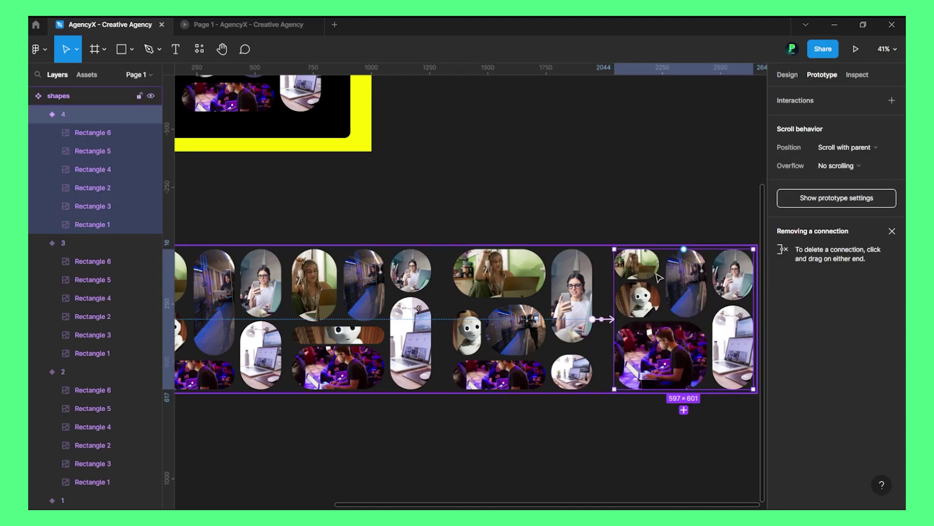
{"action": "scroll", "coordinate": [658, 277], "scroll_direction": "down", "scroll_amount": 5}
{"action": "left_click_drag", "start_coordinate": [629, 324], "coordinate": [420, 302]}
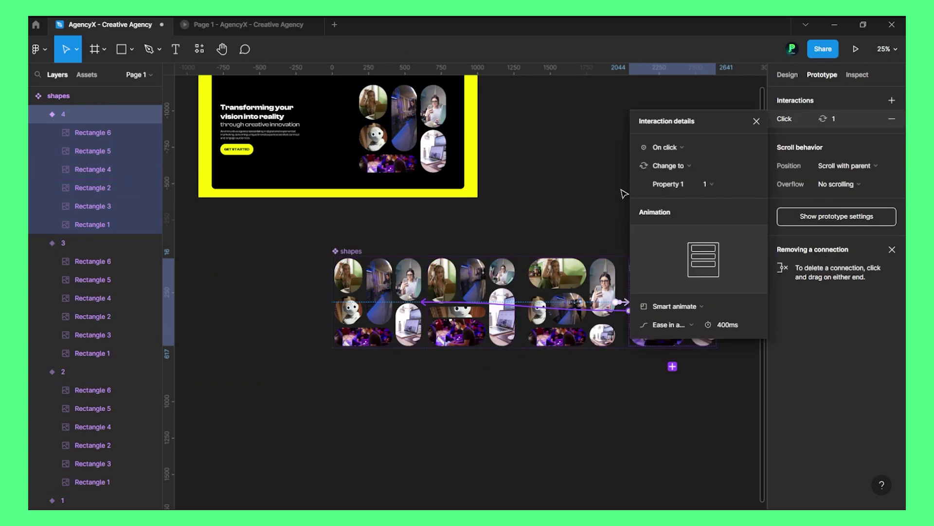
{"action": "left_click", "coordinate": [681, 148]}
{"action": "left_click", "coordinate": [673, 292]}
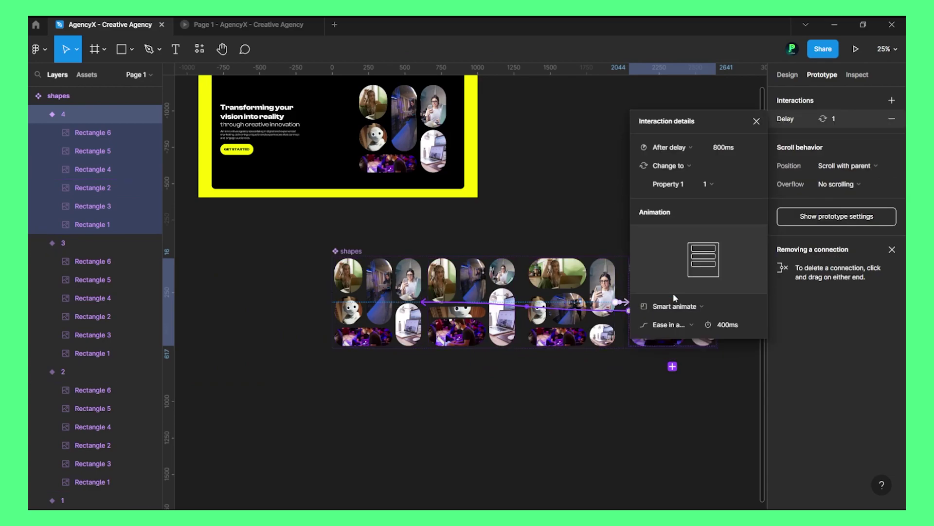
{"action": "left_click", "coordinate": [673, 148]}
{"action": "left_click", "coordinate": [672, 245]}
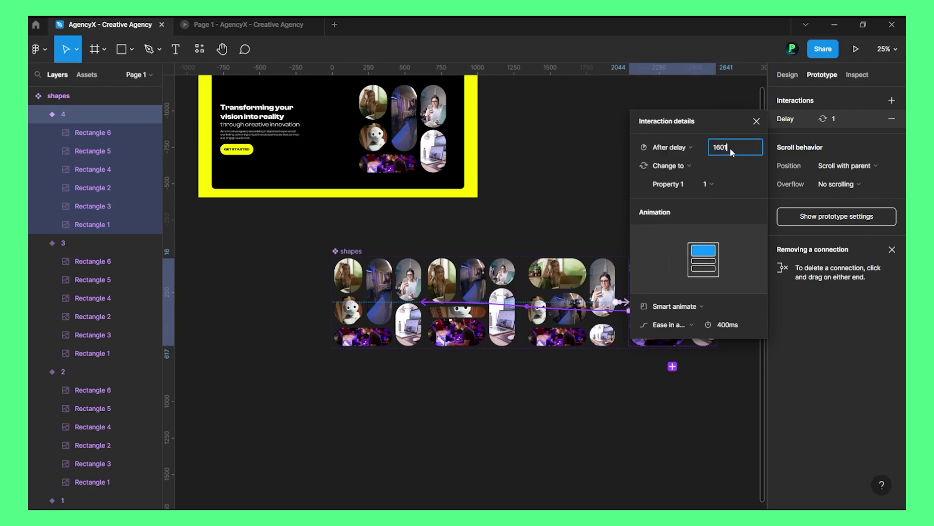
{"action": "key", "text": "Return"}
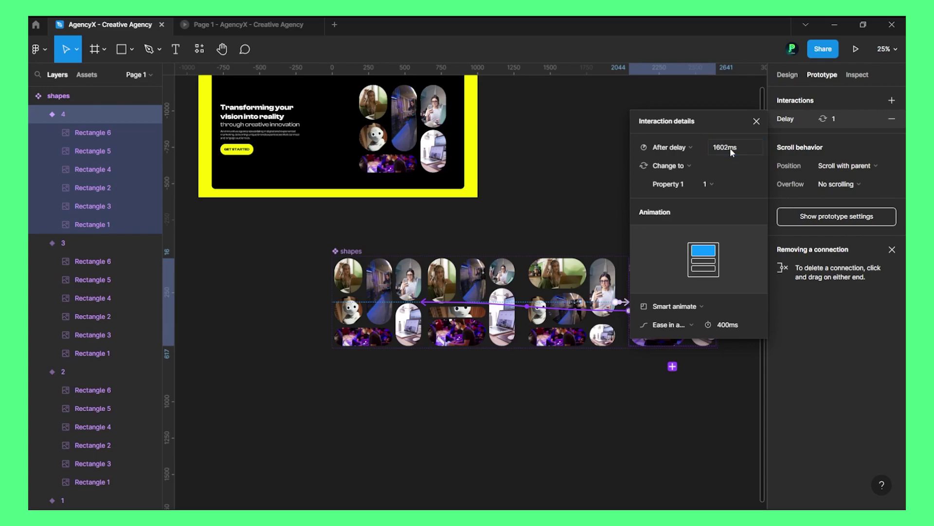
{"action": "left_click", "coordinate": [756, 122]}
Review the delay and animation settings of the interactions on shapes variants 1 and 2
{"action": "left_click", "coordinate": [409, 289]}
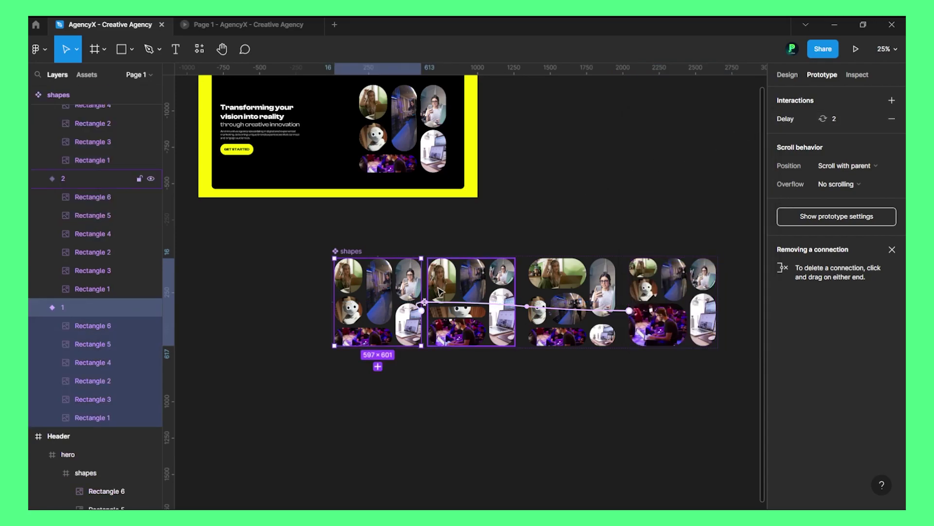
{"action": "scroll", "coordinate": [413, 342], "scroll_direction": "up", "scroll_amount": 5}
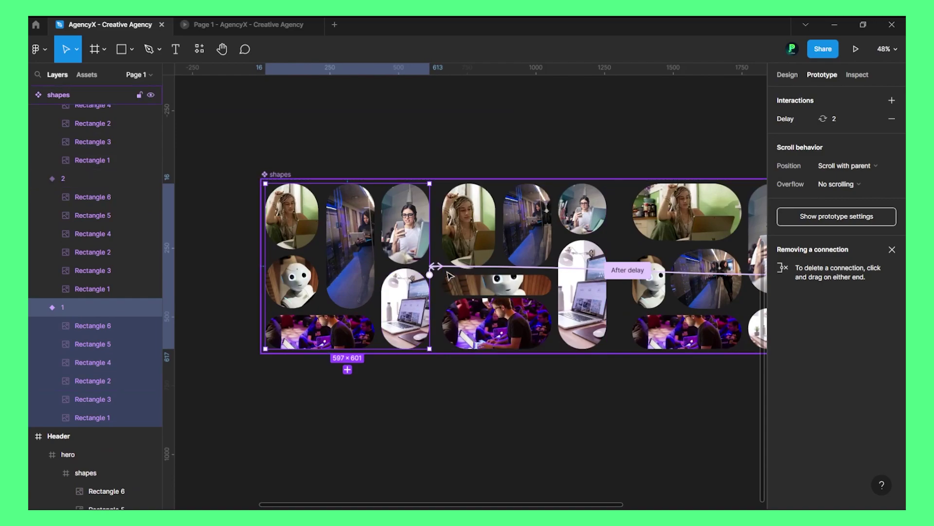
{"action": "left_click", "coordinate": [789, 118]}
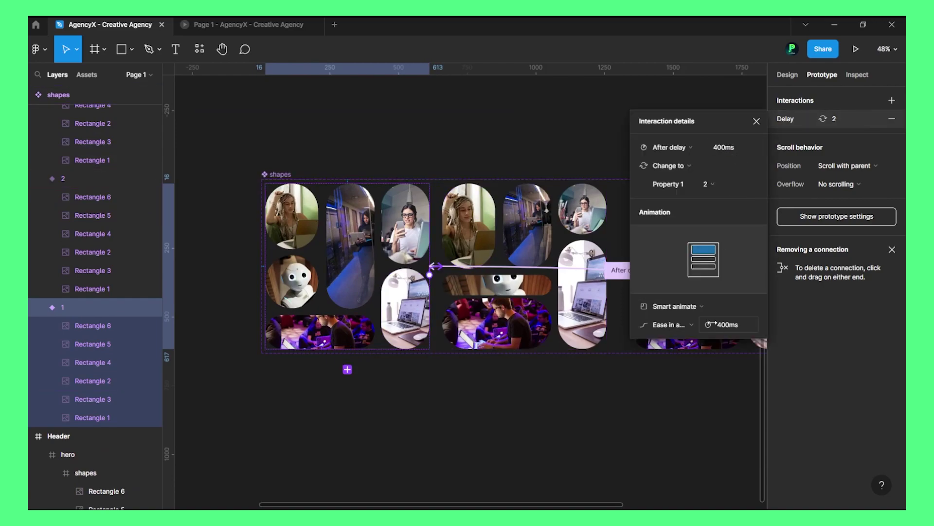
{"action": "left_click", "coordinate": [757, 121]}
{"action": "key", "text": "Tab"}
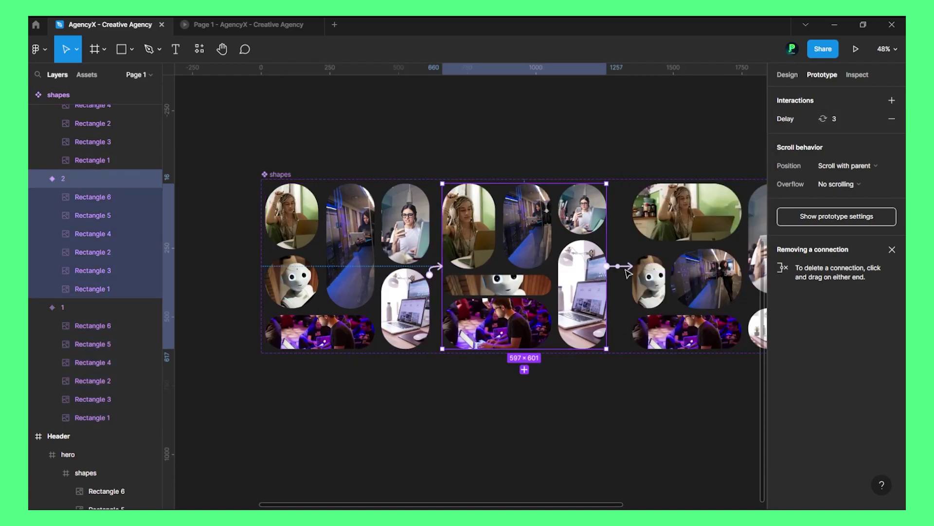
{"action": "left_click", "coordinate": [794, 122]}
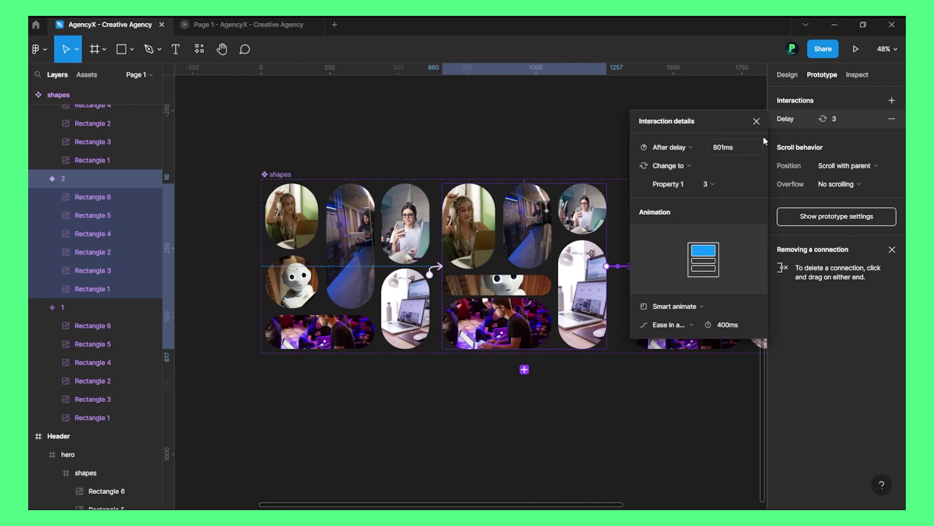
{"action": "left_click", "coordinate": [756, 121]}
Examine the delay and animation settings of the interactions on shapes variants 3 and 4
{"action": "key", "text": "ctrl+d"}
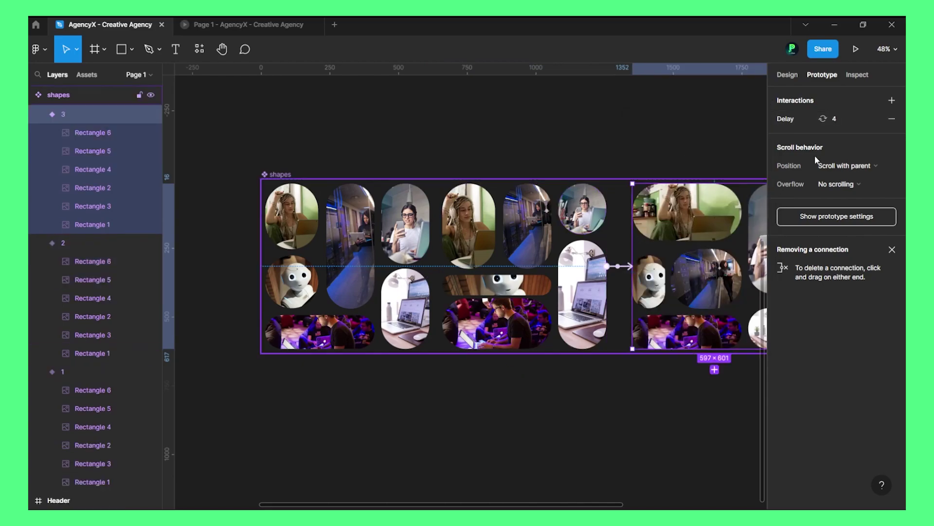
{"action": "left_click", "coordinate": [802, 123]}
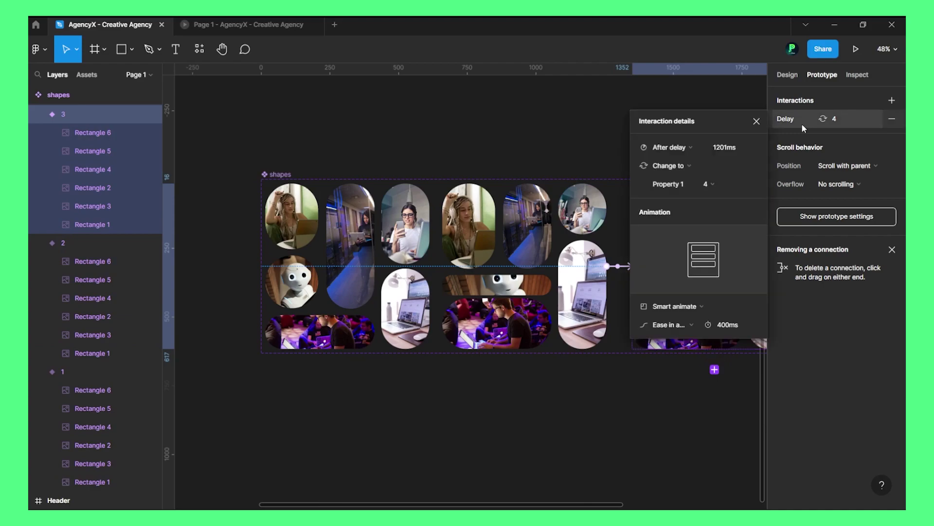
{"action": "left_click", "coordinate": [757, 122]}
{"action": "scroll", "coordinate": [687, 223], "scroll_direction": "down", "scroll_amount": 5}
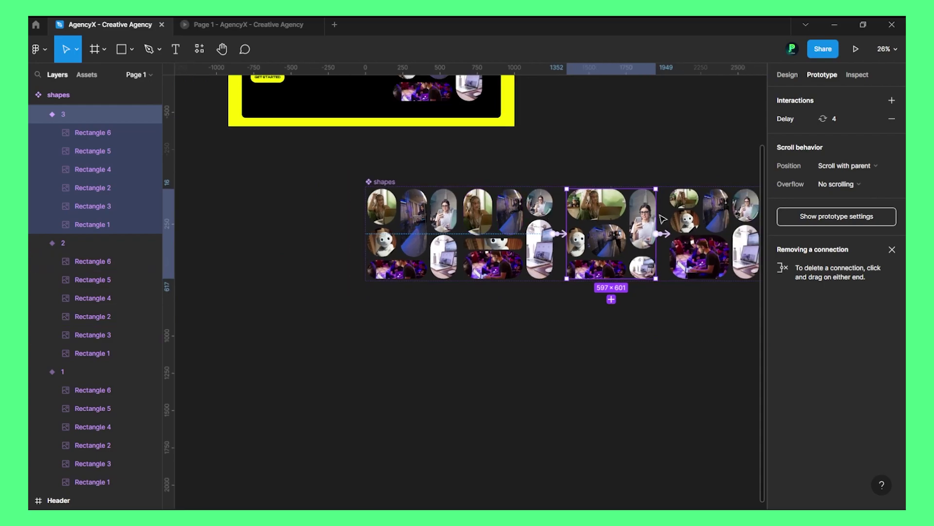
{"action": "key", "text": "ctrl+d"}
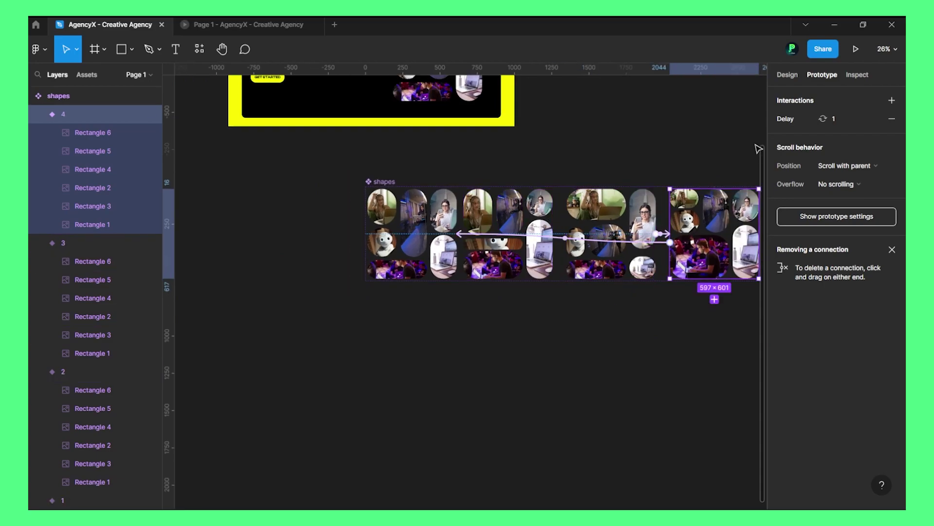
{"action": "left_click", "coordinate": [781, 122]}
{"action": "left_click", "coordinate": [730, 147]}
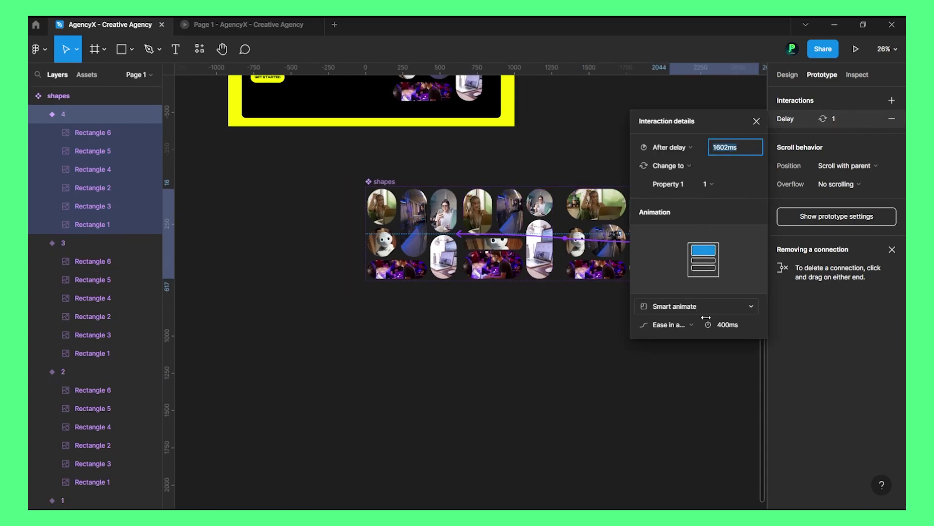
{"action": "left_click", "coordinate": [757, 121]}
Replace the static shapes frame in the Header's hero with an instance of shapes variant 1
{"action": "scroll", "coordinate": [563, 198], "scroll_direction": "up", "scroll_amount": 4}
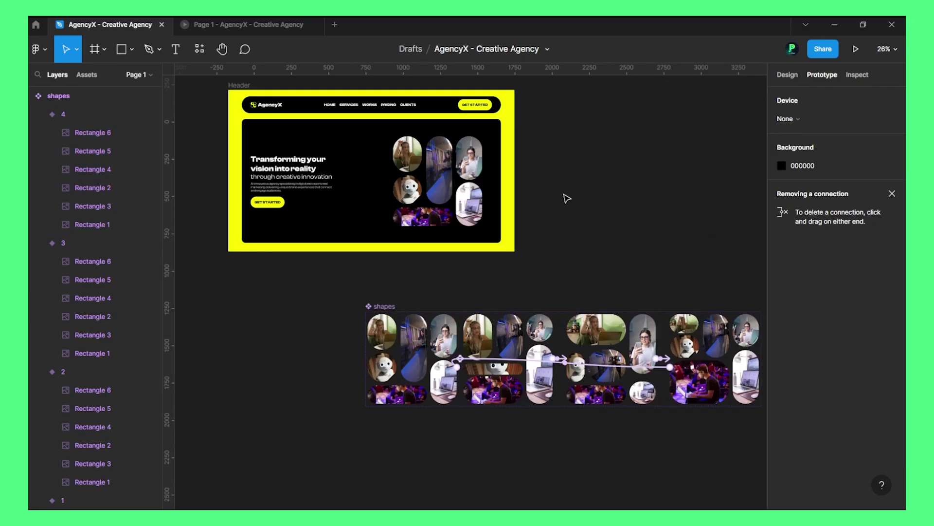
{"action": "left_click", "coordinate": [435, 180]}
{"action": "left_click", "coordinate": [787, 75]}
{"action": "left_click", "coordinate": [632, 146]}
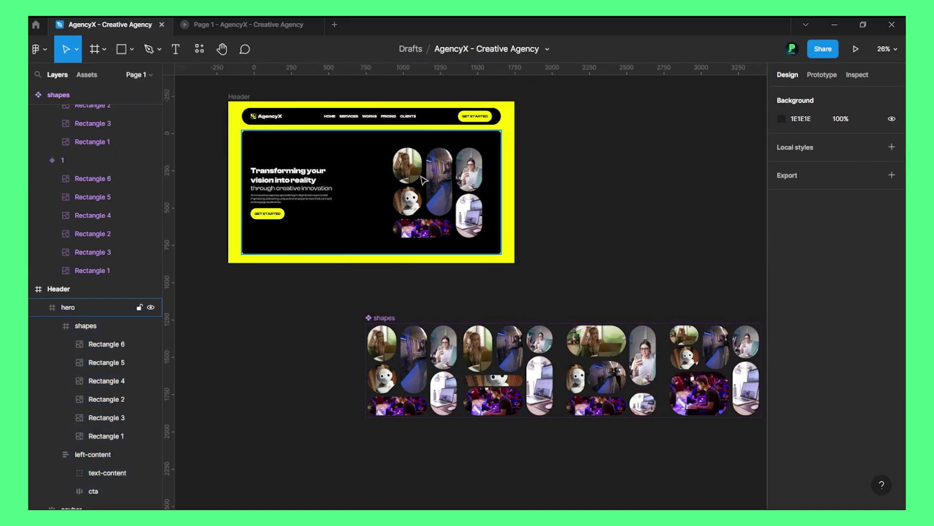
{"action": "double_click", "coordinate": [422, 176]}
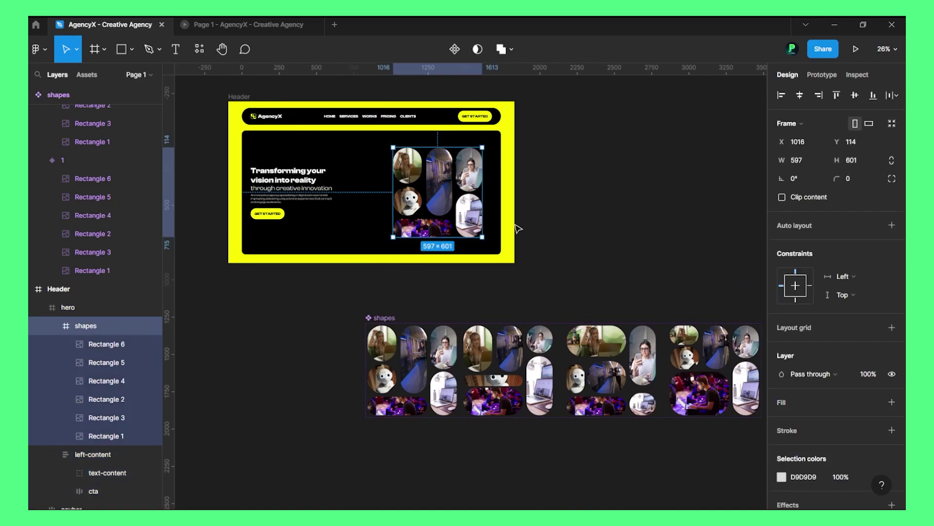
{"action": "key", "text": "Delete"}
{"action": "left_click_drag", "start_coordinate": [416, 372], "coordinate": [448, 192]}
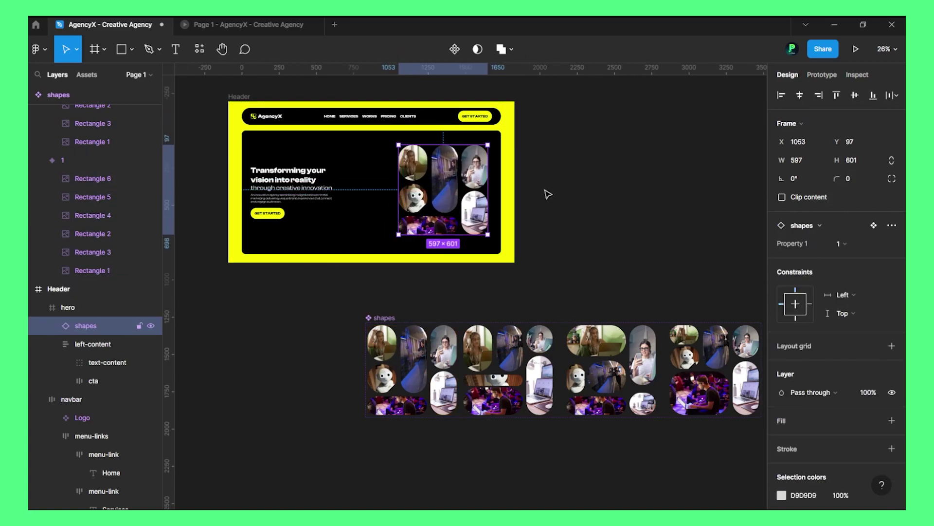
Preview the Header frame's prototype to watch the animated collage, and return to the design file
{"action": "left_click", "coordinate": [651, 173]}
{"action": "left_click", "coordinate": [233, 98]}
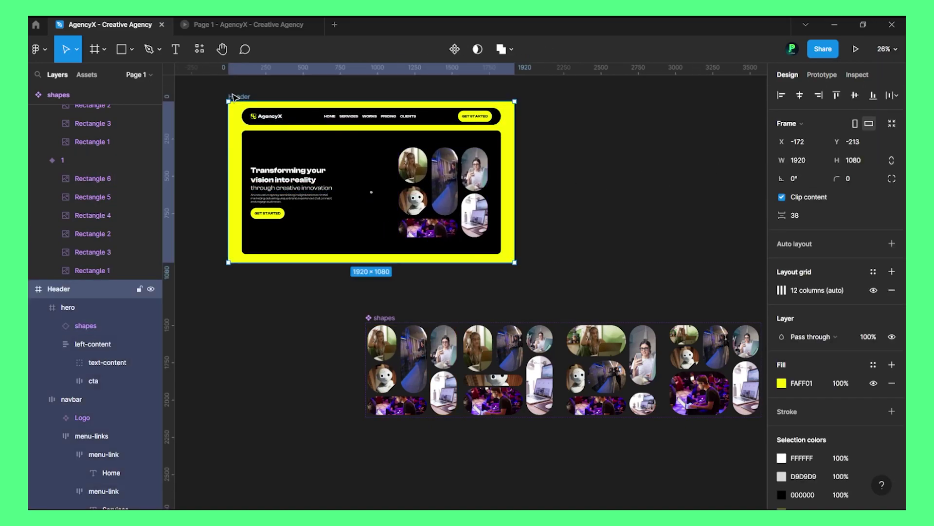
{"action": "key", "text": "ctrl+alt+Return"}
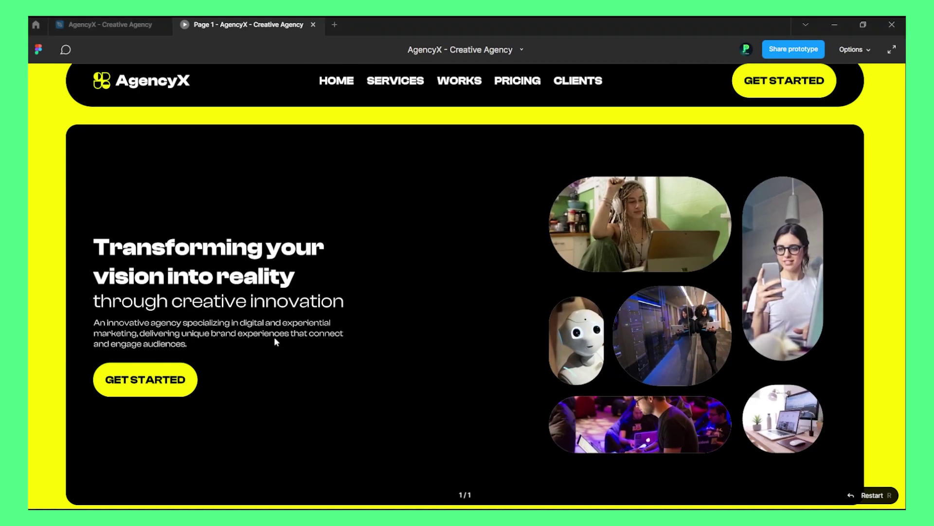
{"action": "key", "text": "ctrl+Tab"}
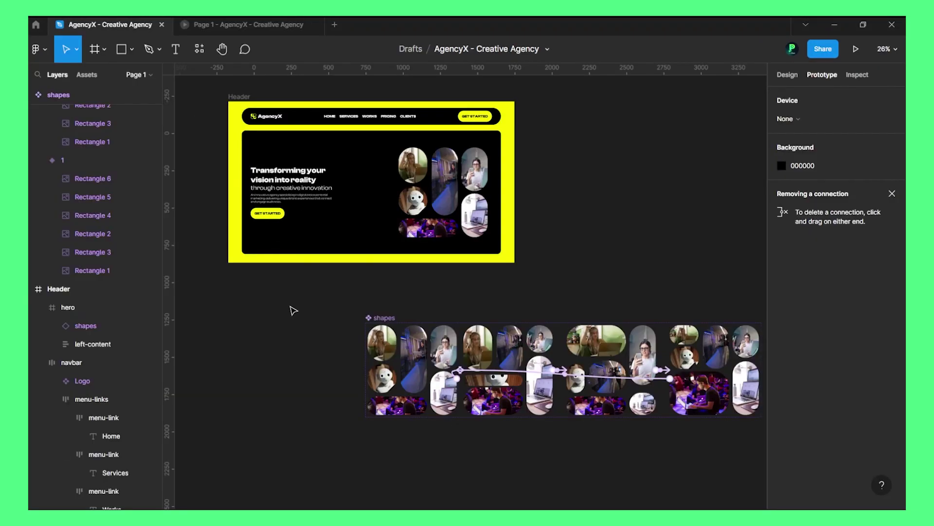
Add a drop shadow with a blur of 30 to the hero's Get Started button
{"action": "scroll", "coordinate": [263, 191], "scroll_direction": "up", "scroll_amount": 5}
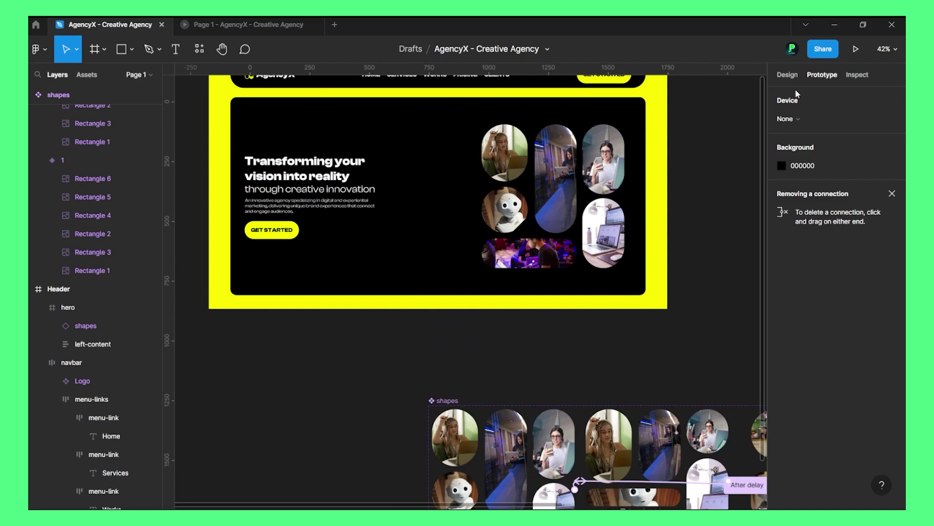
{"action": "left_click", "coordinate": [787, 74]}
{"action": "double_click", "coordinate": [284, 234]}
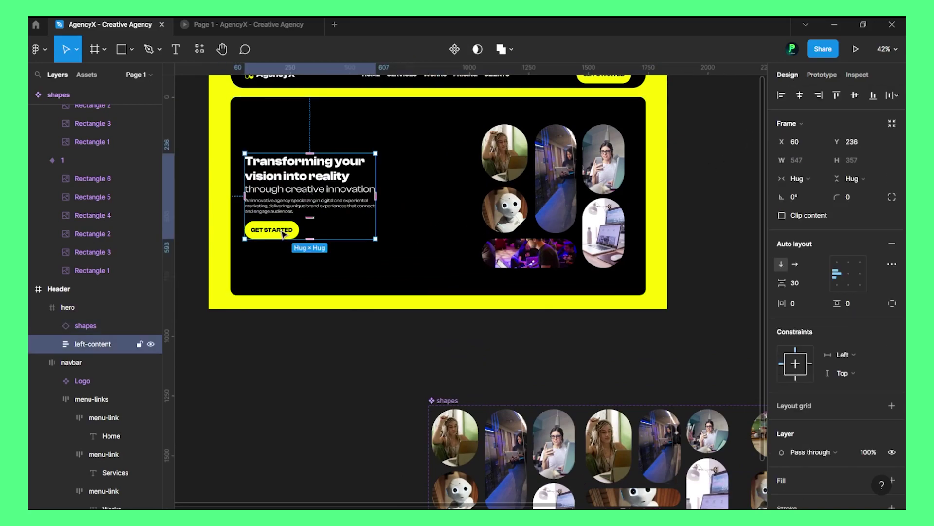
{"action": "left_click", "coordinate": [284, 234]}
{"action": "scroll", "coordinate": [830, 347], "scroll_direction": "down", "scroll_amount": 3}
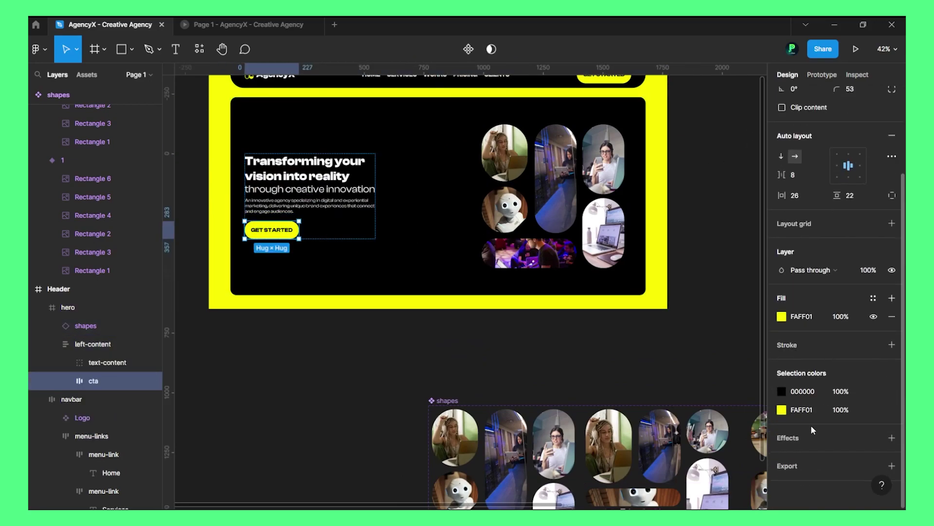
{"action": "left_click", "coordinate": [782, 456]}
{"action": "left_click_drag", "start_coordinate": [709, 424], "coordinate": [782, 420]}
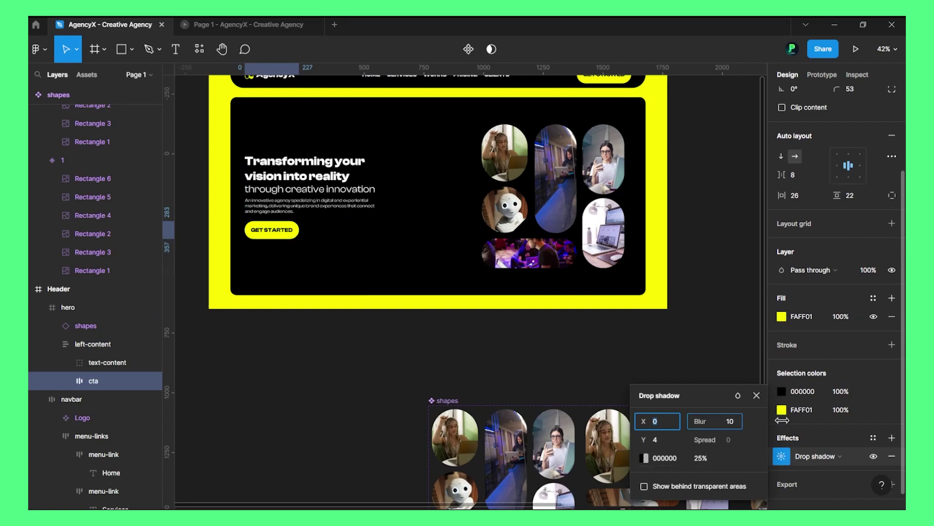
Set the hero button's shadow colour to FAFF01 at 15% opacity and its blur to 56
{"action": "left_click", "coordinate": [644, 457]}
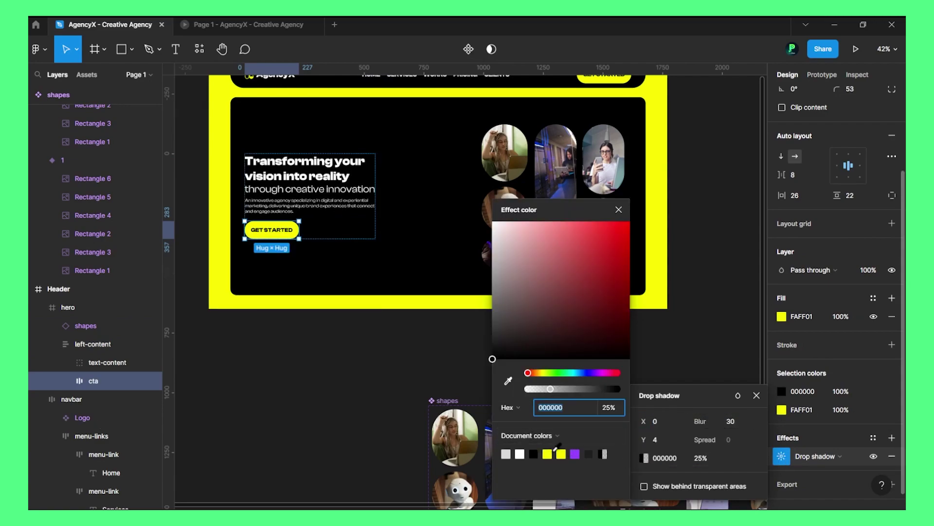
{"action": "left_click", "coordinate": [549, 453]}
{"action": "left_click", "coordinate": [723, 467]}
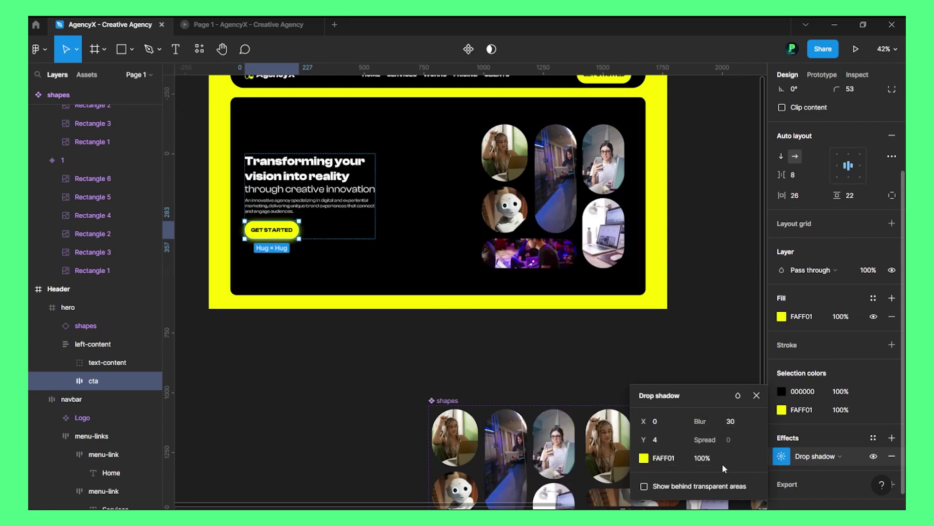
{"action": "type", "text": "15"}
{"action": "key", "text": "Return"}
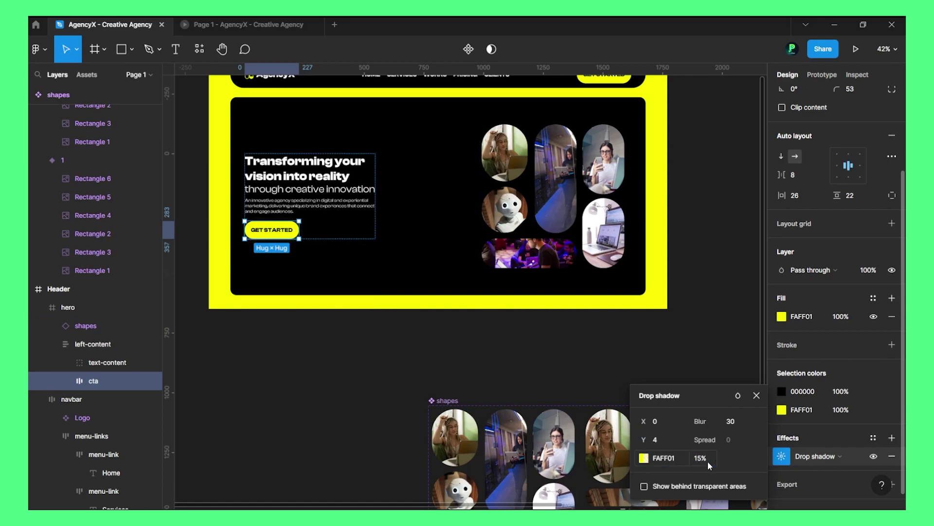
{"action": "scroll", "coordinate": [253, 218], "scroll_direction": "up", "scroll_amount": 3}
{"action": "scroll", "coordinate": [253, 217], "scroll_direction": "up", "scroll_amount": 5}
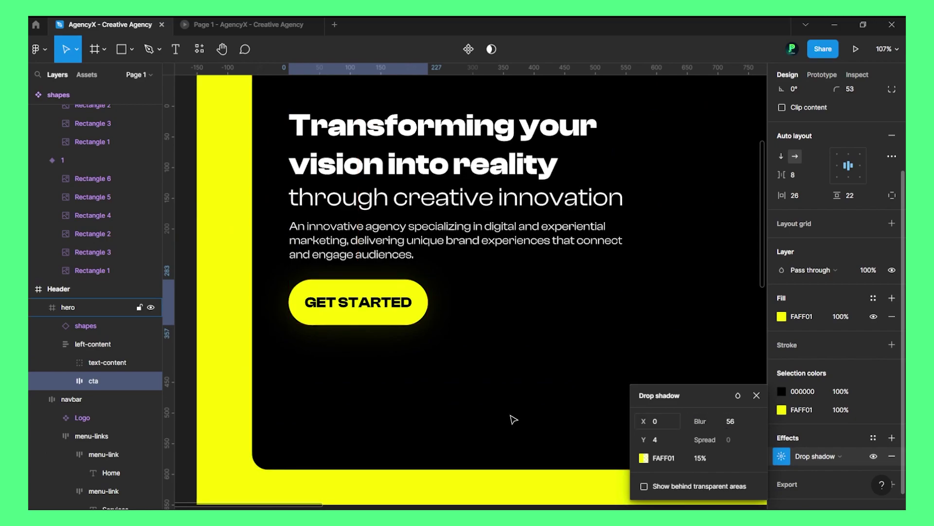
{"action": "left_click", "coordinate": [424, 395]}
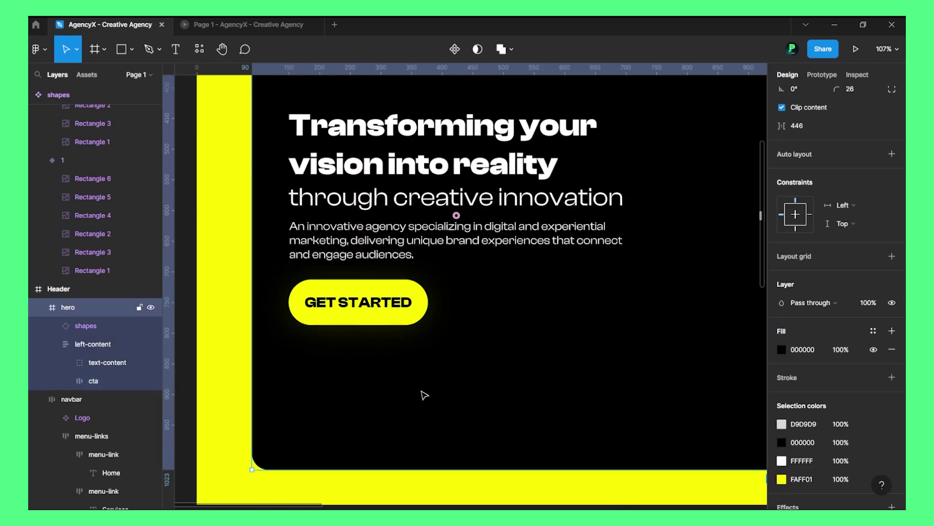
Strengthen the hero button's glow with a shadow blur of 67, Y offset 12 and 53% opacity, and check it in the prototype preview
{"action": "left_click", "coordinate": [405, 291]}
{"action": "left_click", "coordinate": [405, 291]}
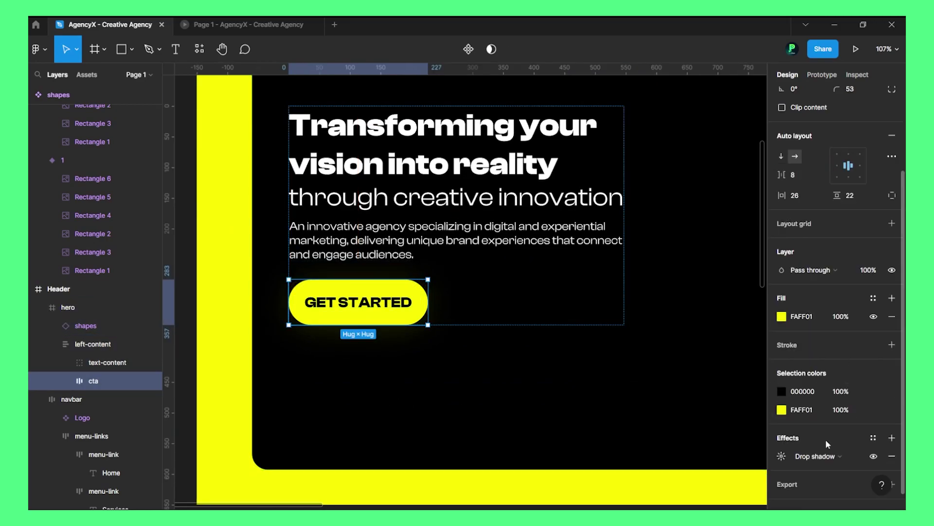
{"action": "scroll", "coordinate": [825, 439], "scroll_direction": "down", "scroll_amount": 1}
{"action": "left_click", "coordinate": [780, 438]}
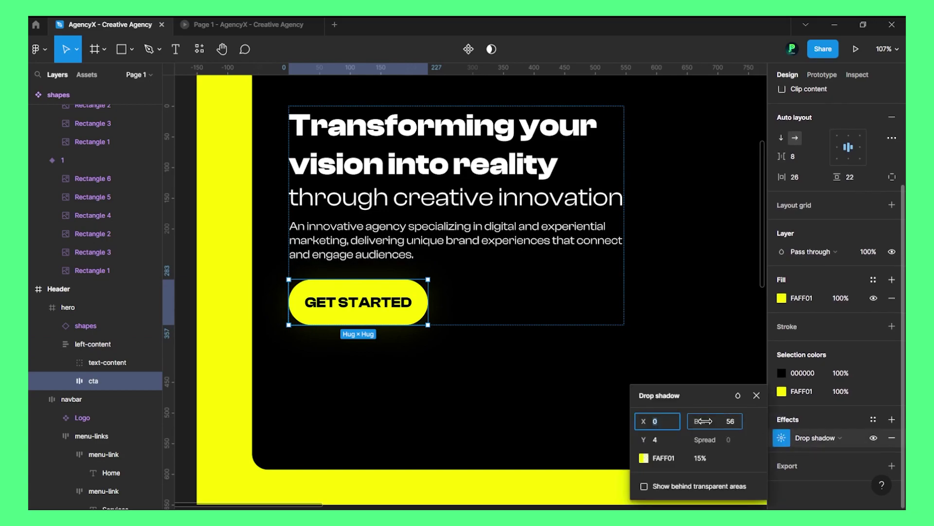
{"action": "left_click_drag", "start_coordinate": [702, 421], "coordinate": [828, 438]}
{"action": "left_click_drag", "start_coordinate": [703, 458], "coordinate": [778, 473]}
{"action": "left_click_drag", "start_coordinate": [644, 439], "coordinate": [689, 458]}
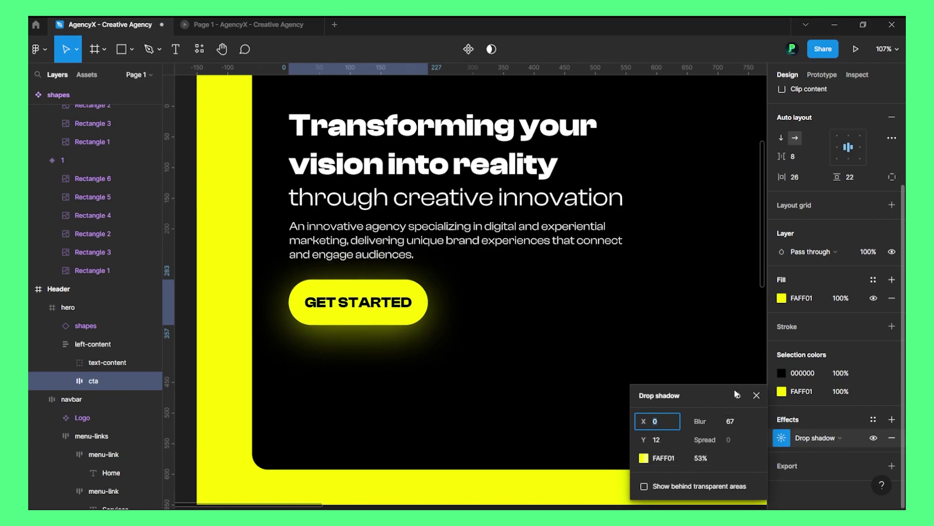
{"action": "left_click", "coordinate": [757, 395]}
{"action": "left_click", "coordinate": [248, 24]}
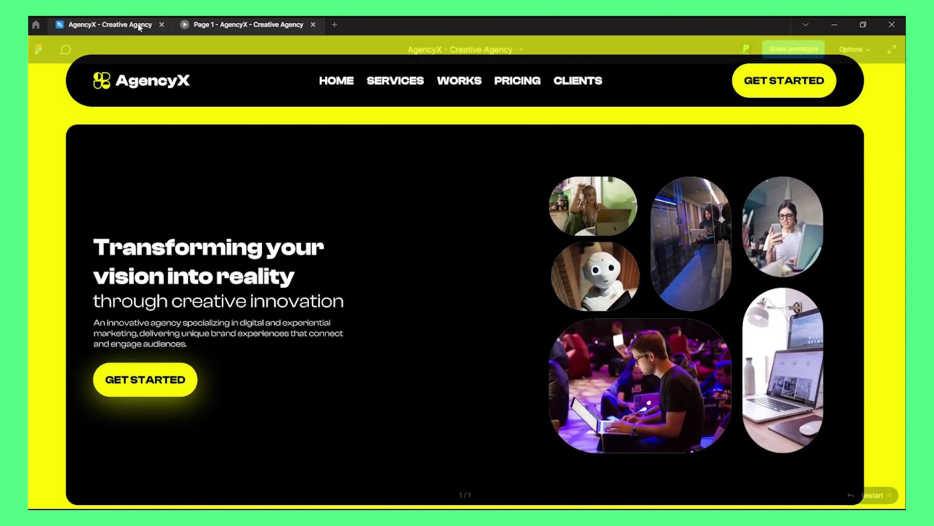
{"action": "left_click", "coordinate": [119, 25]}
Scale the navbar's menu links to 0.85x about their centre and check them in the prototype preview
{"action": "scroll", "coordinate": [298, 231], "scroll_direction": "down", "scroll_amount": 3}
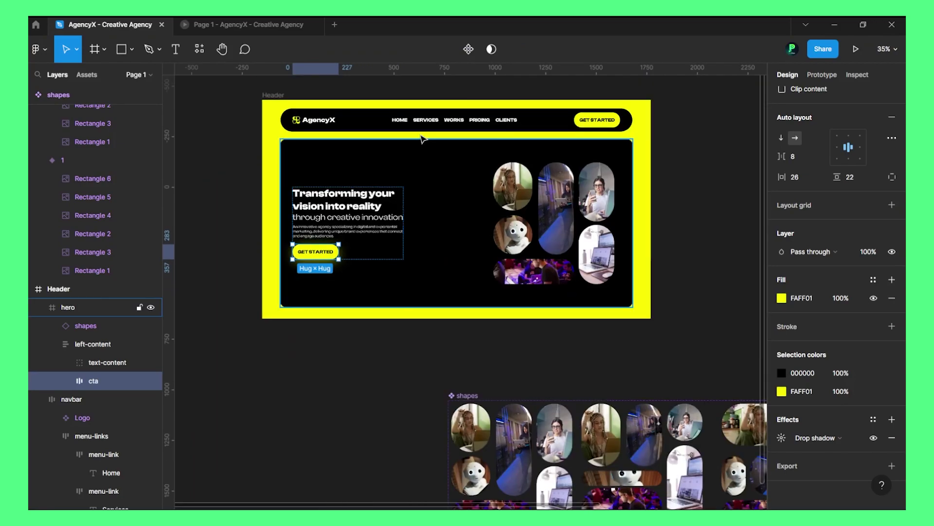
{"action": "left_click", "coordinate": [442, 122]}
{"action": "scroll", "coordinate": [484, 109], "scroll_direction": "up", "scroll_amount": 5}
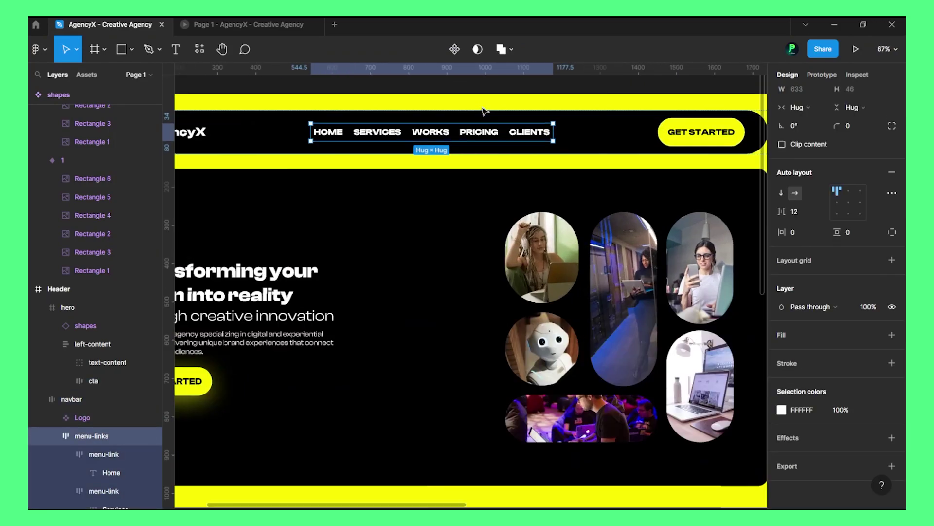
{"action": "key", "text": "k"}
{"action": "left_click_drag", "start_coordinate": [564, 147], "coordinate": [543, 145]}
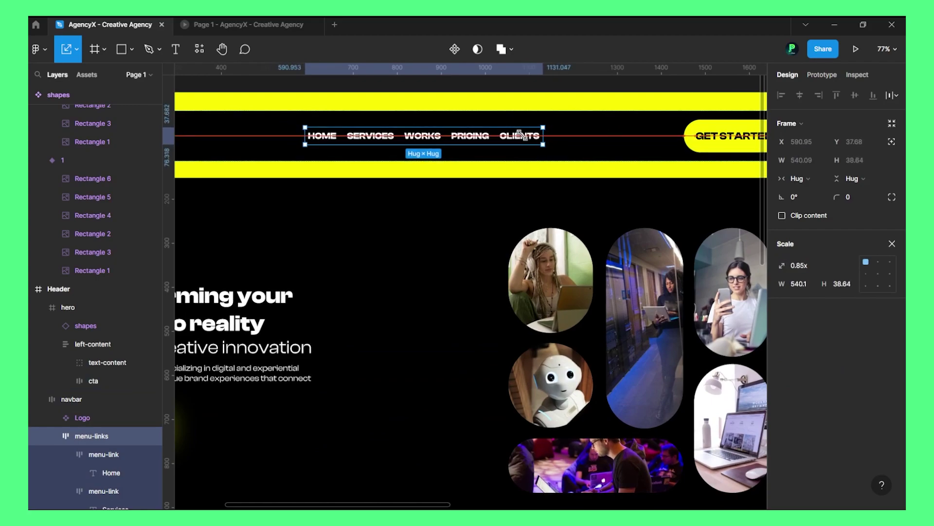
{"action": "key", "text": "ctrl+alt+Return"}
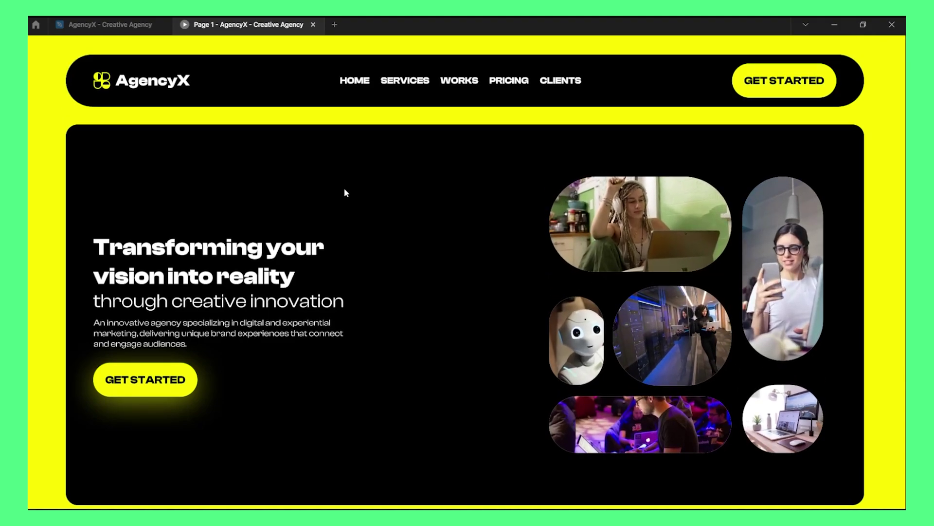
{"action": "left_click", "coordinate": [122, 22]}
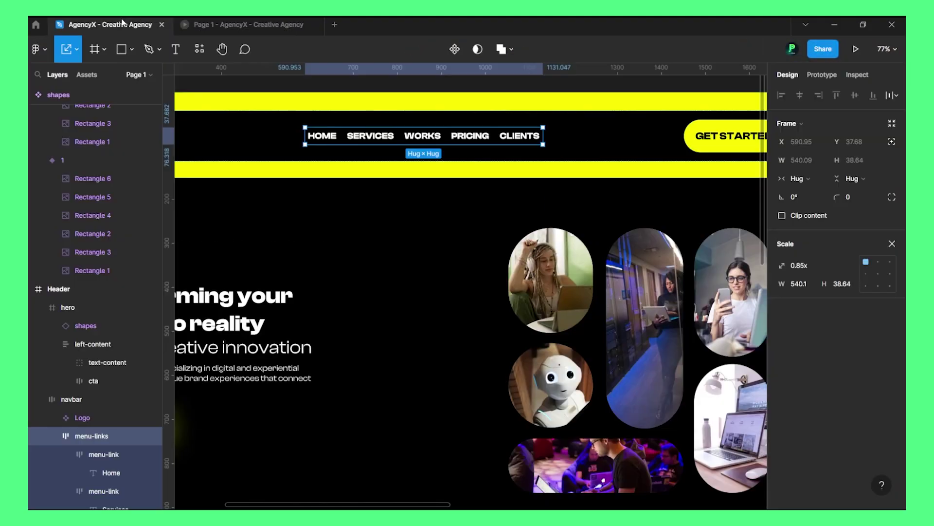
Add auto layout to the hero frame with its width set to Hug contents
{"action": "scroll", "coordinate": [496, 90], "scroll_direction": "down", "scroll_amount": 5}
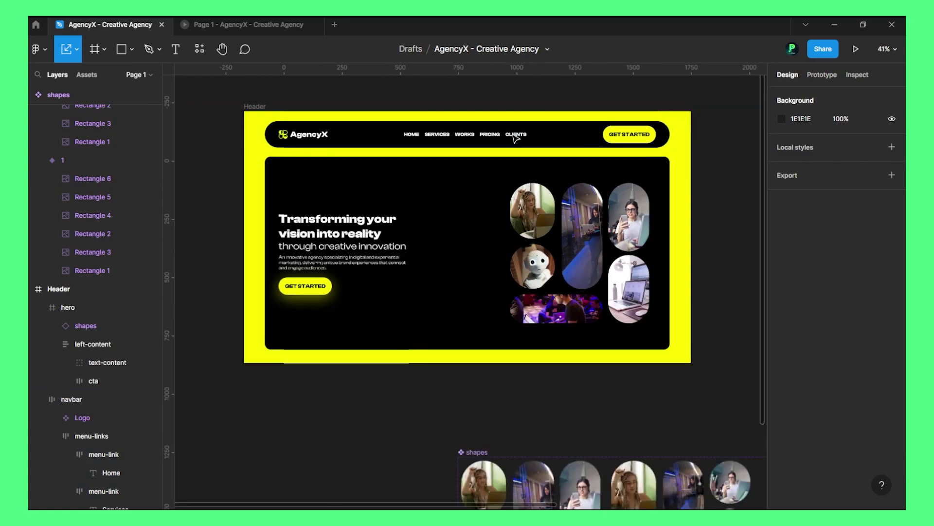
{"action": "left_click", "coordinate": [460, 143]}
{"action": "left_click", "coordinate": [702, 153]}
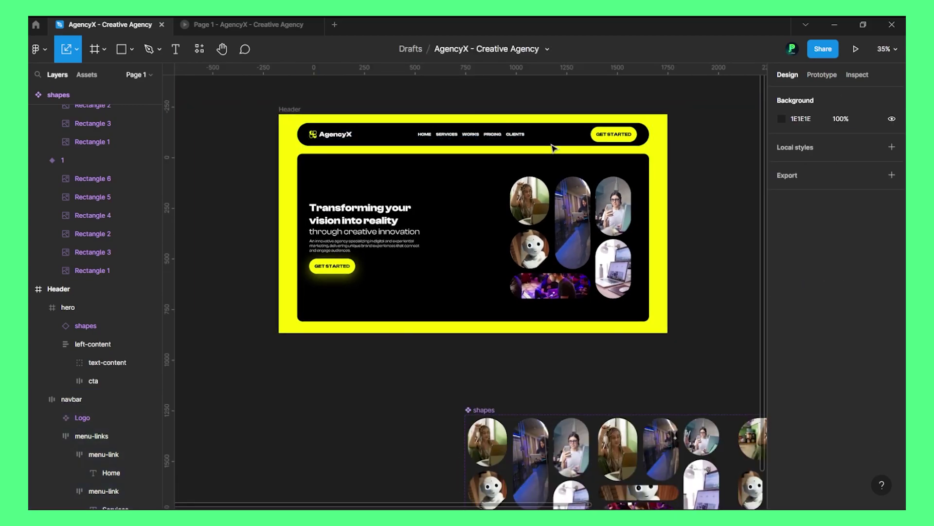
{"action": "left_click", "coordinate": [291, 109]}
{"action": "mouse_move", "coordinate": [667, 201]}
{"action": "left_mouse_down"}
{"action": "mouse_move", "coordinate": [550, 205]}
{"action": "mouse_move", "coordinate": [753, 209]}
{"action": "mouse_move", "coordinate": [626, 209]}
{"action": "mouse_move", "coordinate": [668, 208]}
{"action": "left_mouse_up"}
{"action": "key", "text": "Escape"}
{"action": "left_click", "coordinate": [463, 189]}
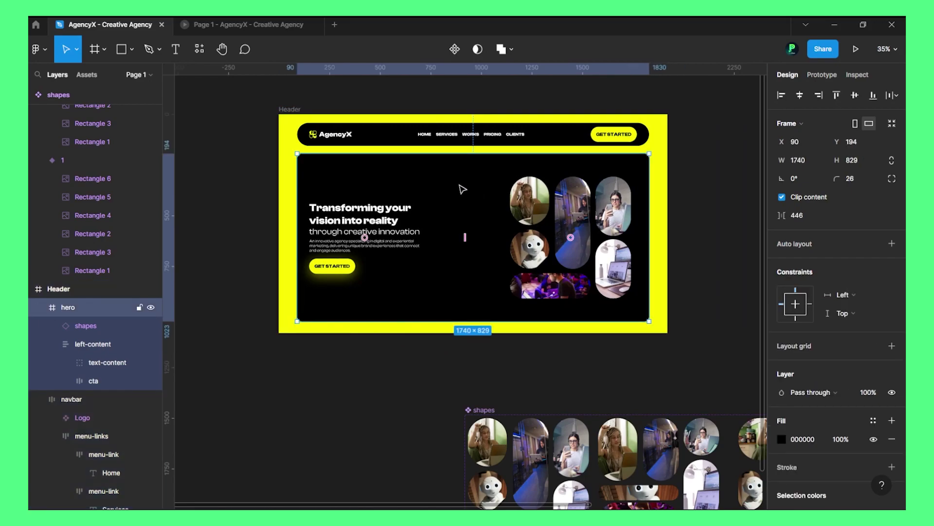
{"action": "key", "text": "shift+a"}
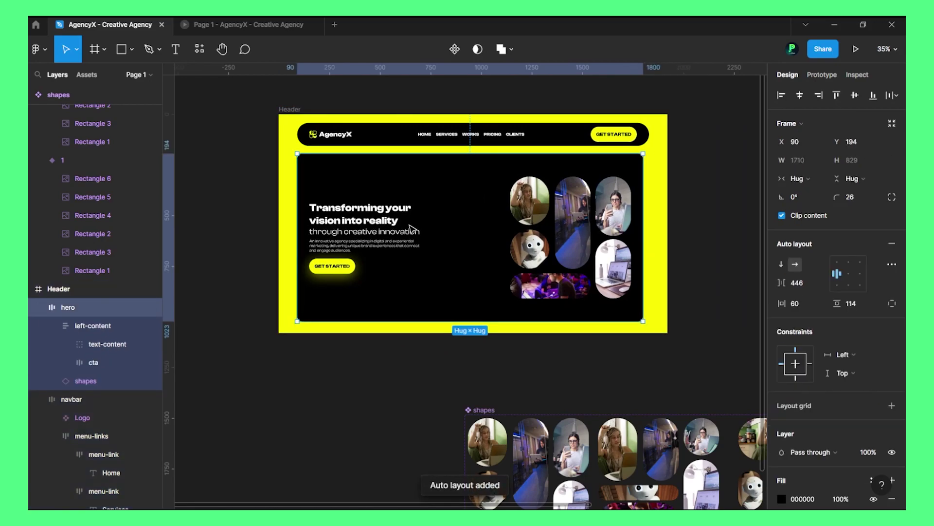
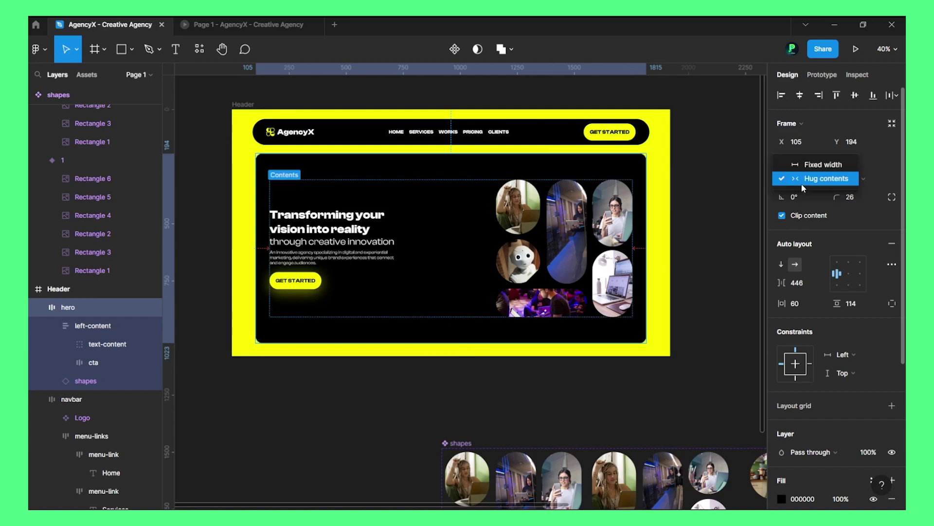
{"action": "left_click", "coordinate": [801, 181]}
{"action": "left_click", "coordinate": [605, 143]}
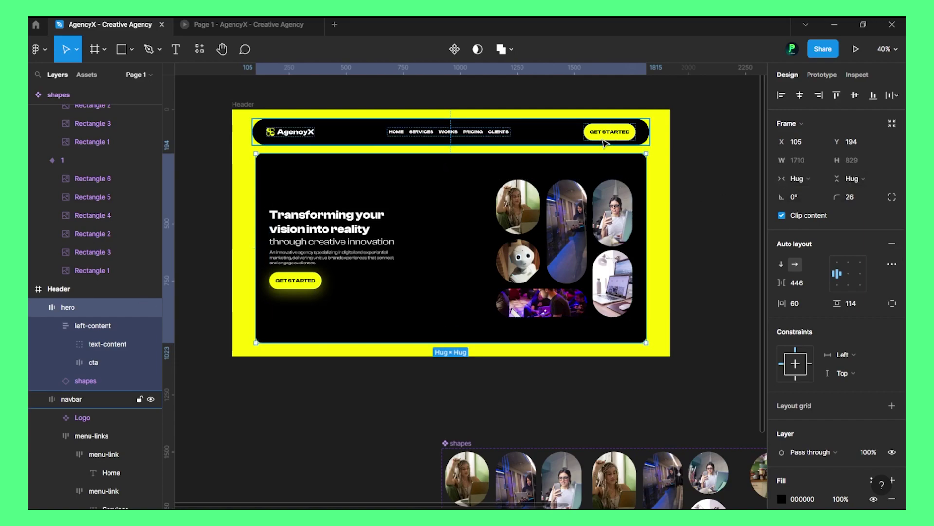
{"action": "left_click", "coordinate": [604, 233]}
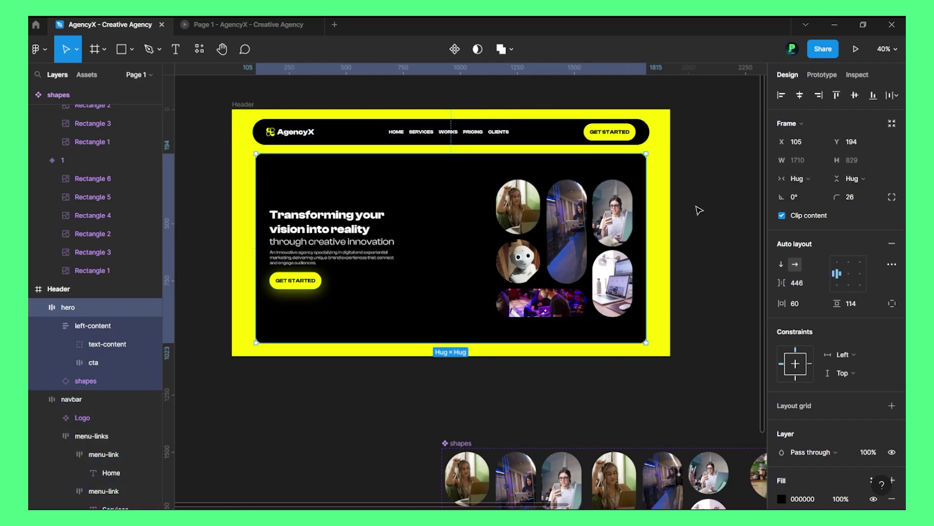
Set the navbar's width to Hug contents and centre it horizontally in the Header frame
{"action": "left_click", "coordinate": [642, 138]}
{"action": "left_click", "coordinate": [798, 179]}
{"action": "left_click", "coordinate": [797, 192]}
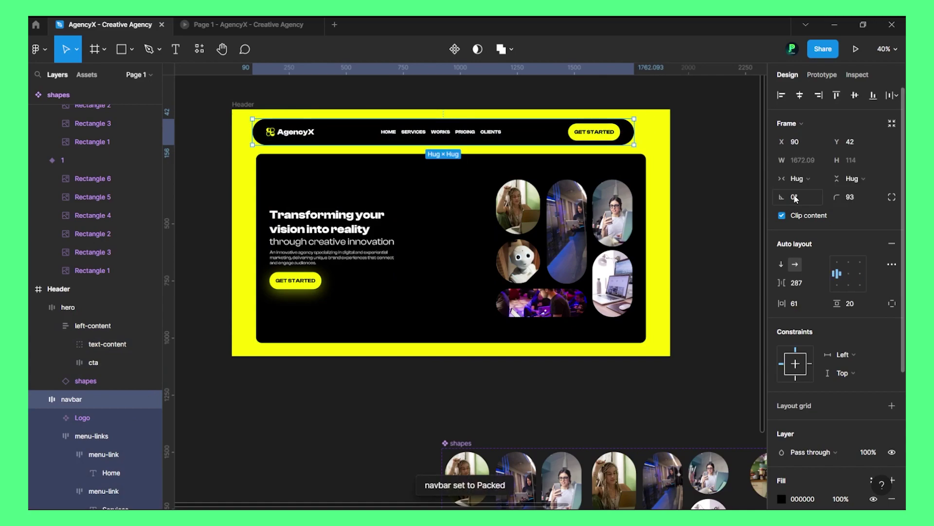
{"action": "left_click", "coordinate": [725, 154]}
{"action": "left_click", "coordinate": [627, 138]}
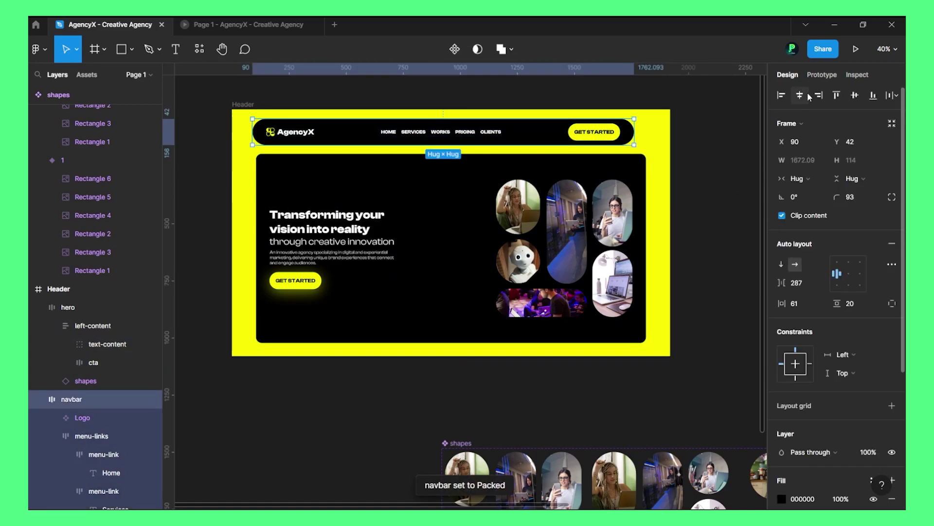
{"action": "left_click", "coordinate": [807, 94]}
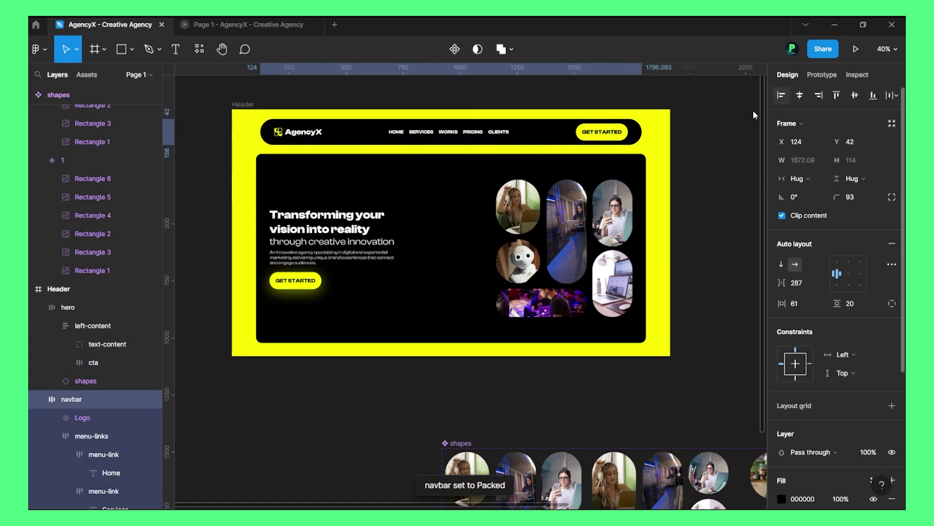
Add auto layout to the whole Header frame
{"action": "left_click", "coordinate": [392, 195]}
{"action": "left_click", "coordinate": [244, 105]}
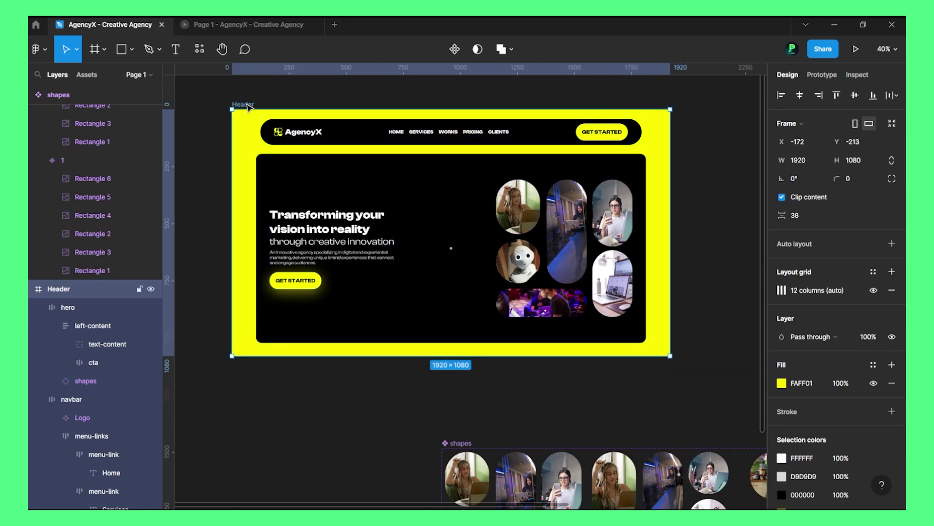
{"action": "key", "text": "shift+a"}
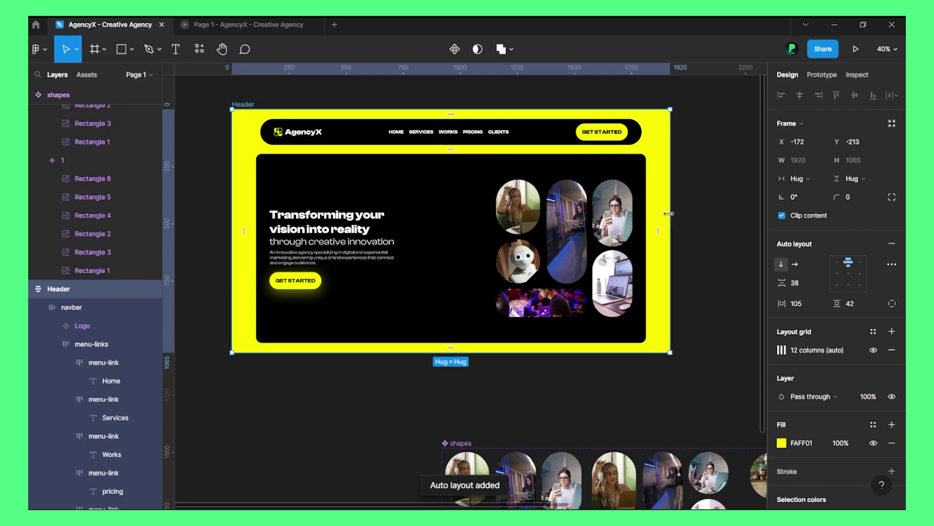
Narrow the Header frame to 1848, restore its width to Hug contents, and narrow it again to 1879
{"action": "mouse_move", "coordinate": [663, 221]}
{"action": "left_mouse_down"}
{"action": "mouse_move", "coordinate": [608, 219]}
{"action": "mouse_move", "coordinate": [667, 220]}
{"action": "mouse_move", "coordinate": [636, 221]}
{"action": "mouse_move", "coordinate": [655, 221]}
{"action": "left_mouse_up"}
{"action": "left_click", "coordinate": [798, 178]}
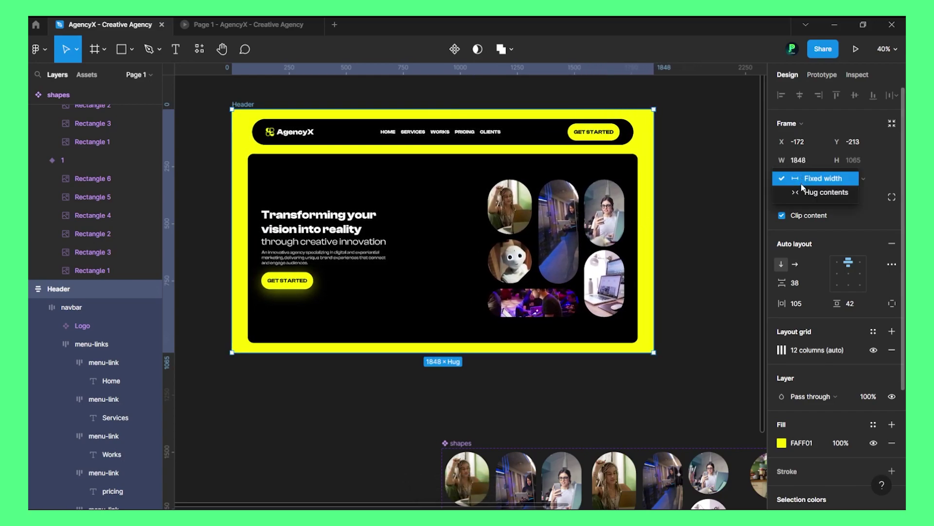
{"action": "left_click", "coordinate": [810, 192]}
{"action": "mouse_move", "coordinate": [670, 188]}
{"action": "left_mouse_down"}
{"action": "mouse_move", "coordinate": [574, 188]}
{"action": "mouse_move", "coordinate": [660, 188]}
{"action": "left_mouse_up"}
Set the hero frame's width to Fill container
{"action": "left_click", "coordinate": [520, 165]}
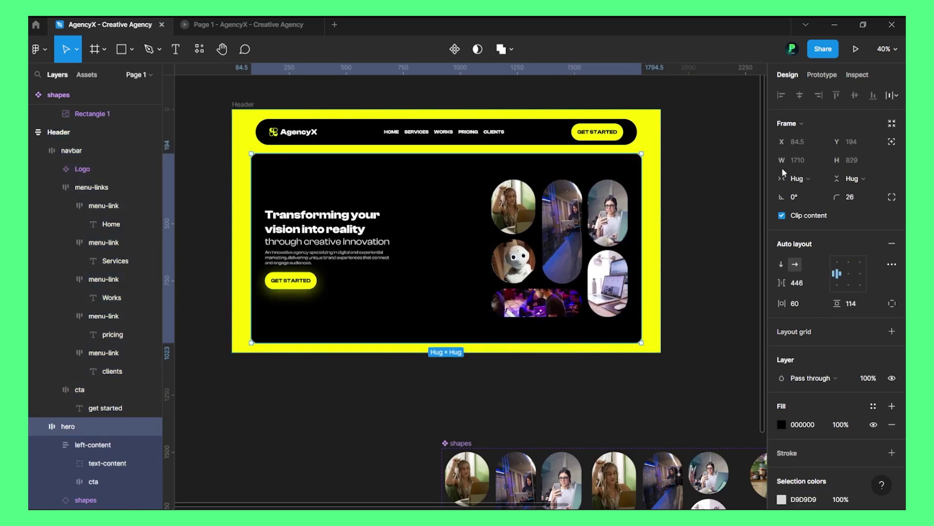
{"action": "left_click", "coordinate": [798, 178]}
{"action": "left_click", "coordinate": [811, 196]}
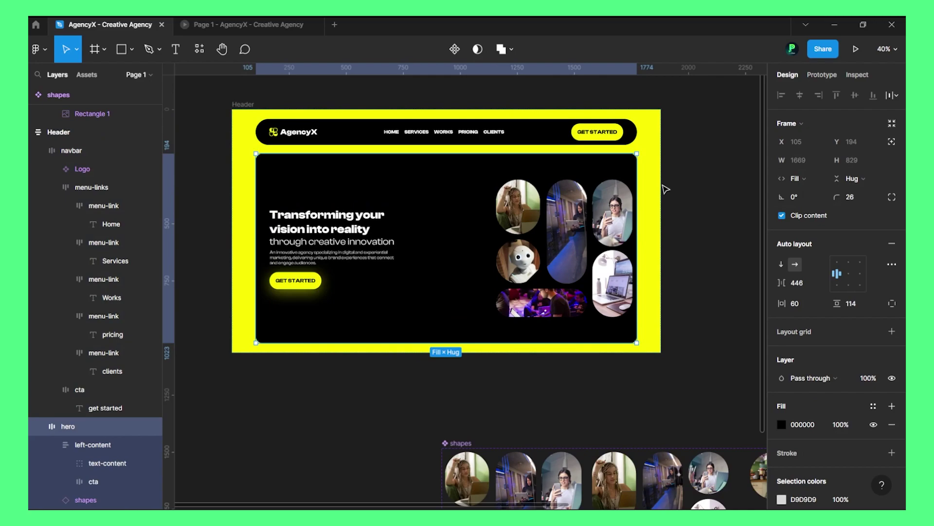
Try widening the Header frame to about 2236 to test its resizing, and undo the resize
{"action": "left_click", "coordinate": [334, 116]}
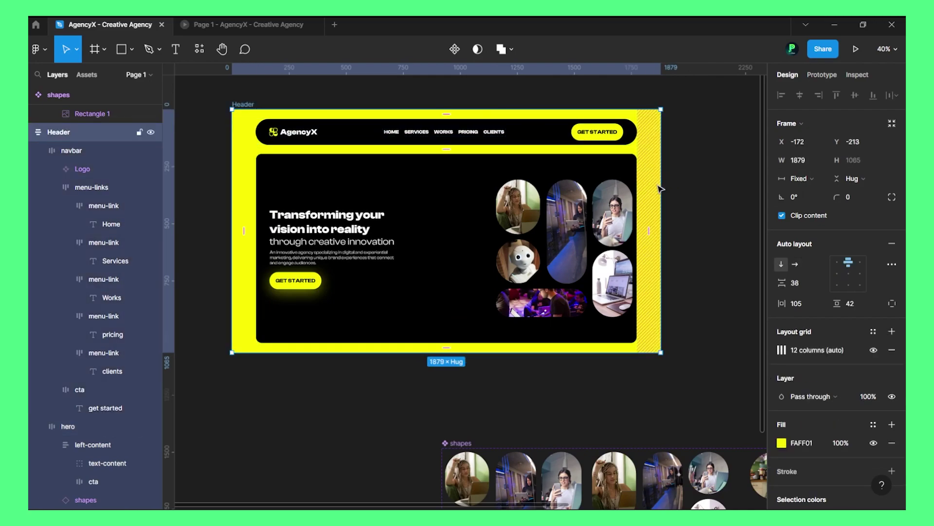
{"action": "left_click_drag", "start_coordinate": [661, 188], "coordinate": [747, 191]}
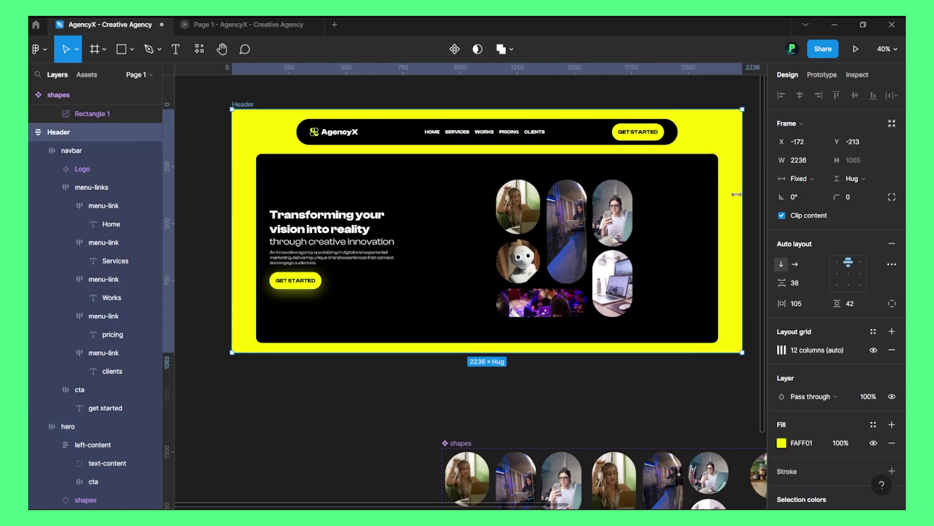
{"action": "key", "text": "ctrl+z"}
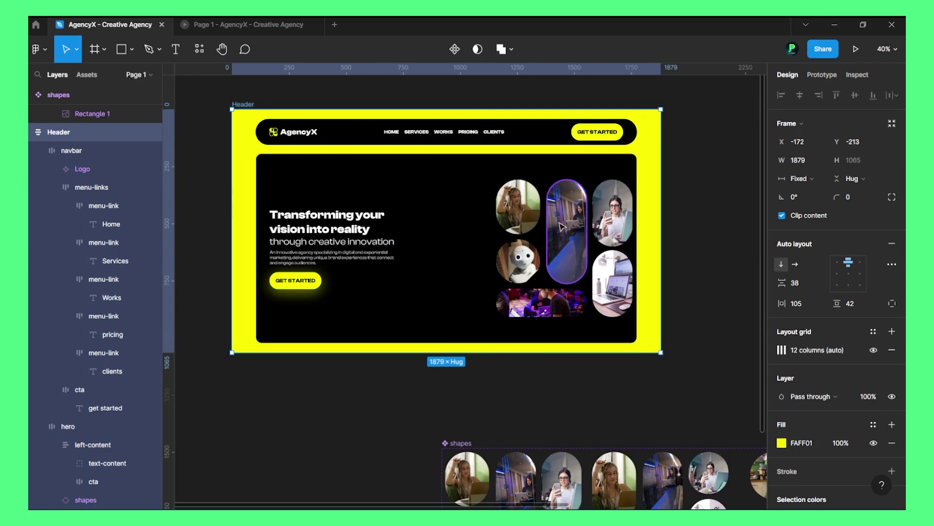
Examine the hero and left-content layout settings, including the hero's width options, leaving the hero on Fill container
{"action": "left_click", "coordinate": [480, 191]}
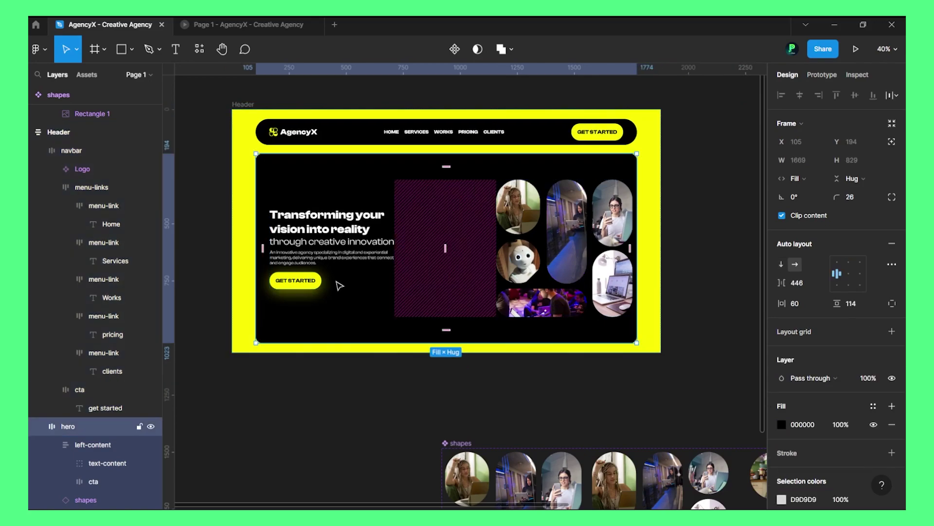
{"action": "left_click", "coordinate": [85, 444]}
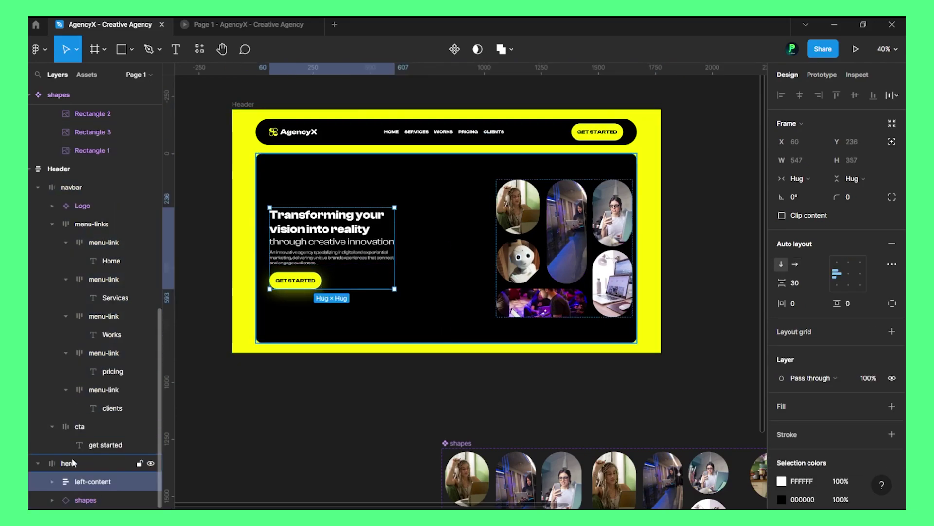
{"action": "left_click", "coordinate": [73, 462]}
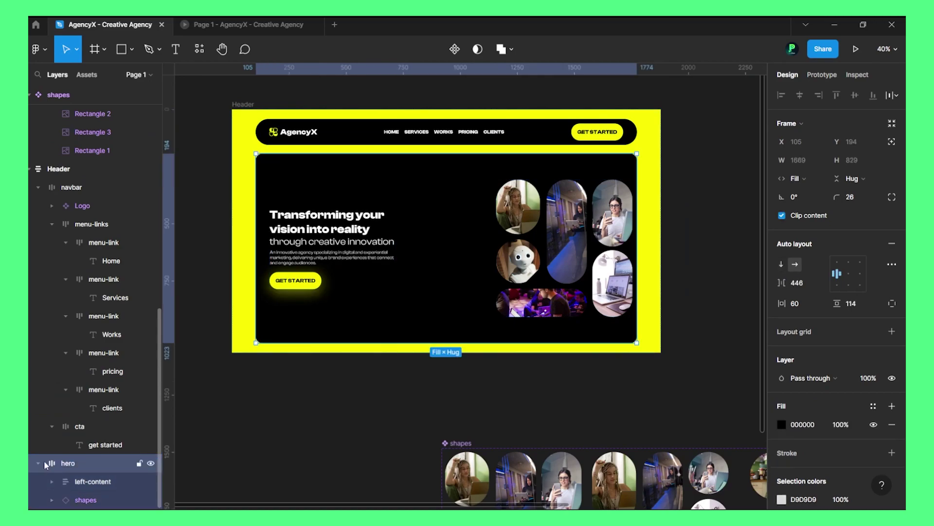
{"action": "left_click", "coordinate": [810, 183]}
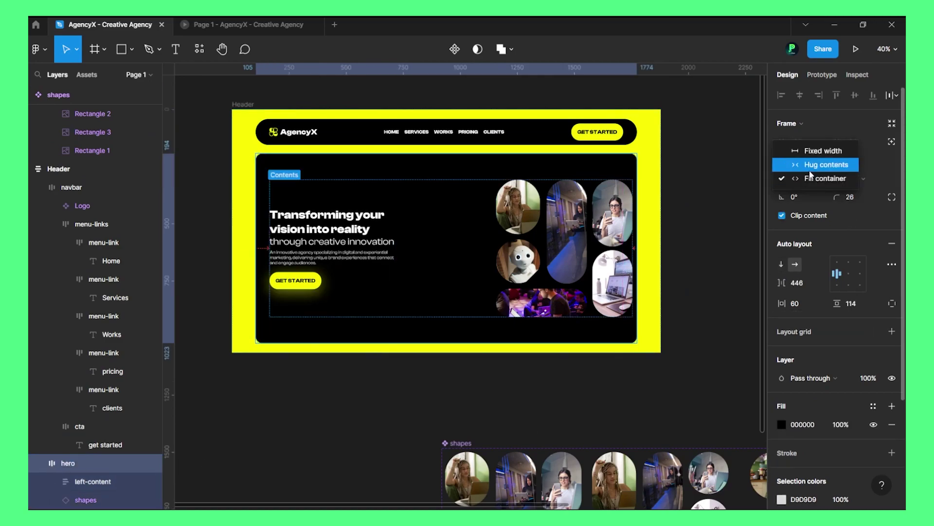
{"action": "left_click", "coordinate": [798, 177]}
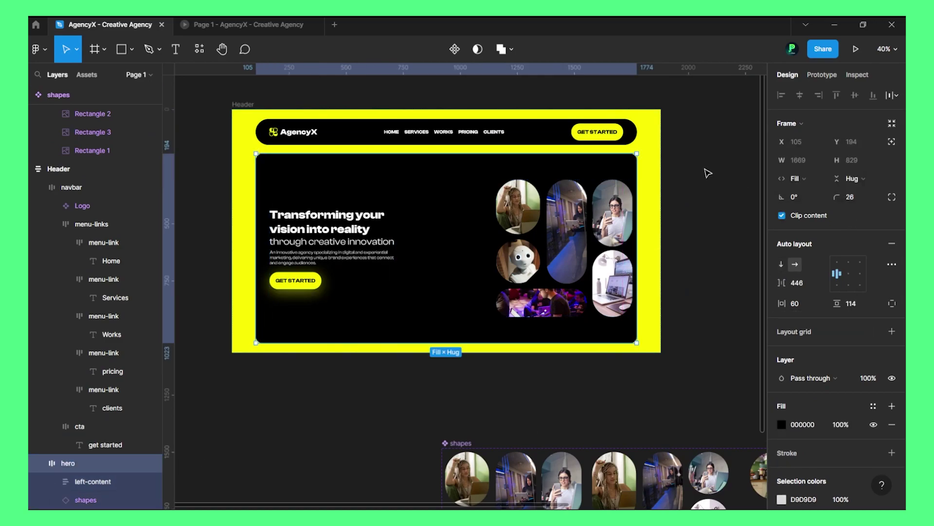
Widen the Header frame to 2573 to test how its contents respond
{"action": "left_click", "coordinate": [243, 104]}
{"action": "mouse_move", "coordinate": [691, 189]}
{"action": "left_mouse_down"}
{"action": "mouse_move", "coordinate": [745, 189]}
{"action": "mouse_move", "coordinate": [693, 184]}
{"action": "left_mouse_up"}
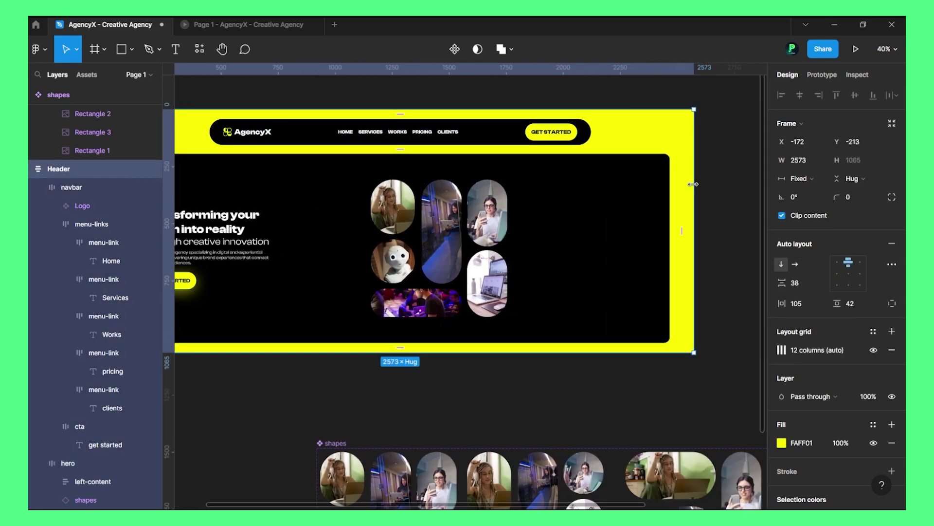
{"action": "scroll", "coordinate": [693, 184], "scroll_direction": "down", "scroll_amount": 3}
Set the spacing mode of the hero's auto layout to Space between
{"action": "left_click", "coordinate": [484, 222]}
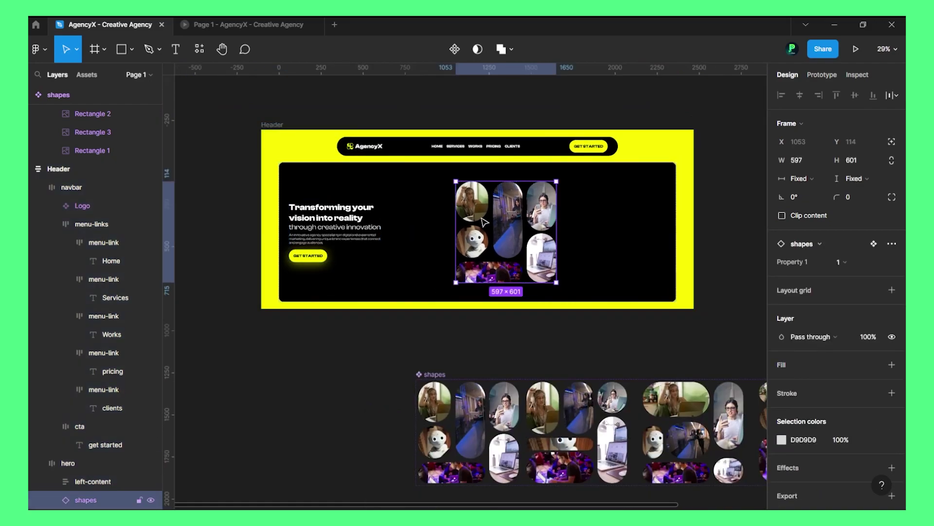
{"action": "left_click", "coordinate": [85, 479]}
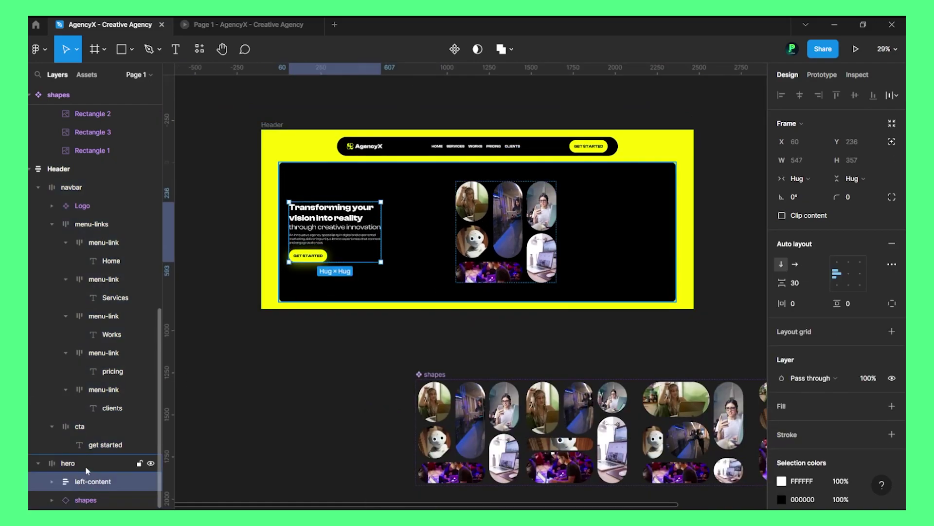
{"action": "left_click", "coordinate": [86, 467]}
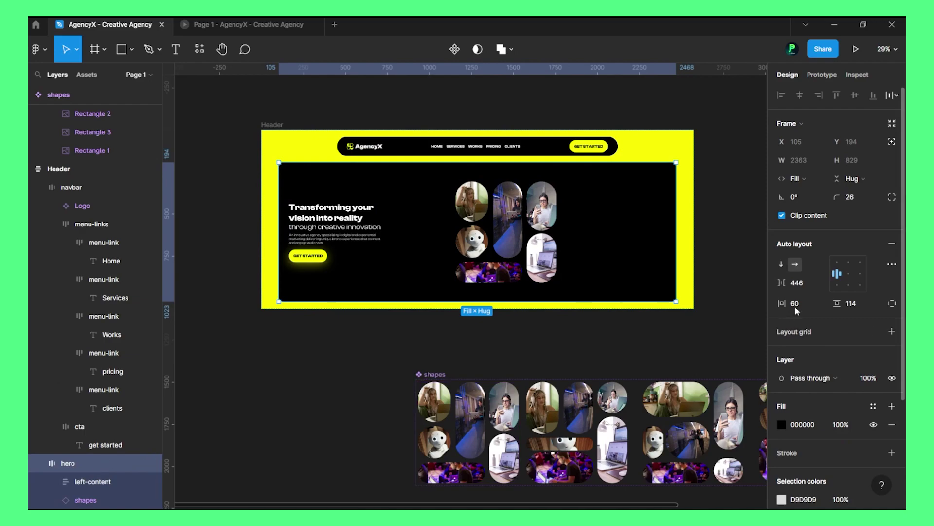
{"action": "left_click", "coordinate": [891, 264]}
{"action": "left_click", "coordinate": [738, 362]}
{"action": "left_click", "coordinate": [721, 375]}
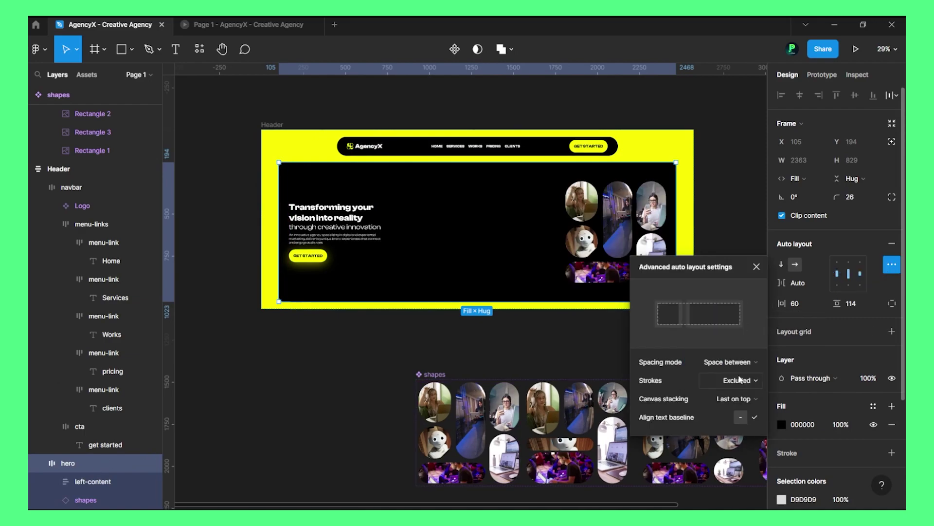
{"action": "left_click", "coordinate": [755, 266]}
{"action": "left_click", "coordinate": [734, 233]}
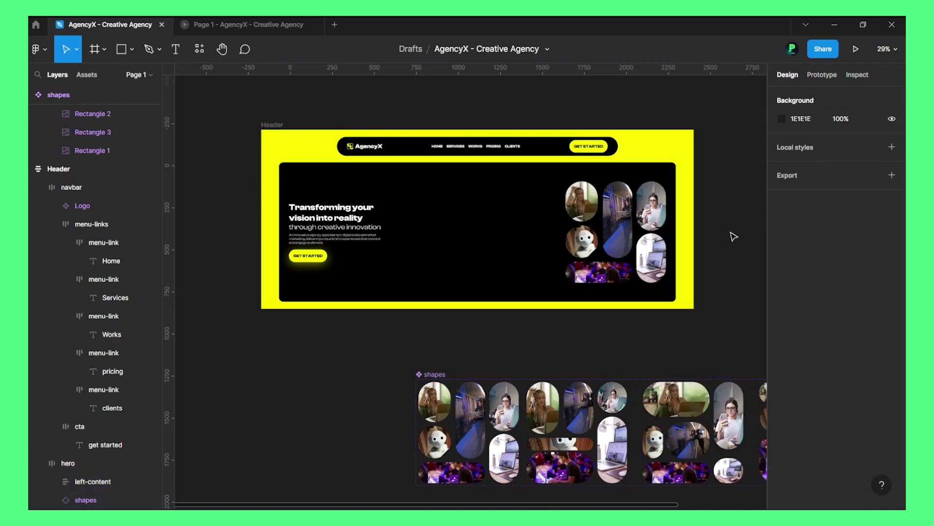
Set the navbar's width to Fill container and its auto layout spacing mode to Space between
{"action": "left_click", "coordinate": [270, 128]}
{"action": "left_click", "coordinate": [592, 153]}
{"action": "left_click", "coordinate": [799, 179]}
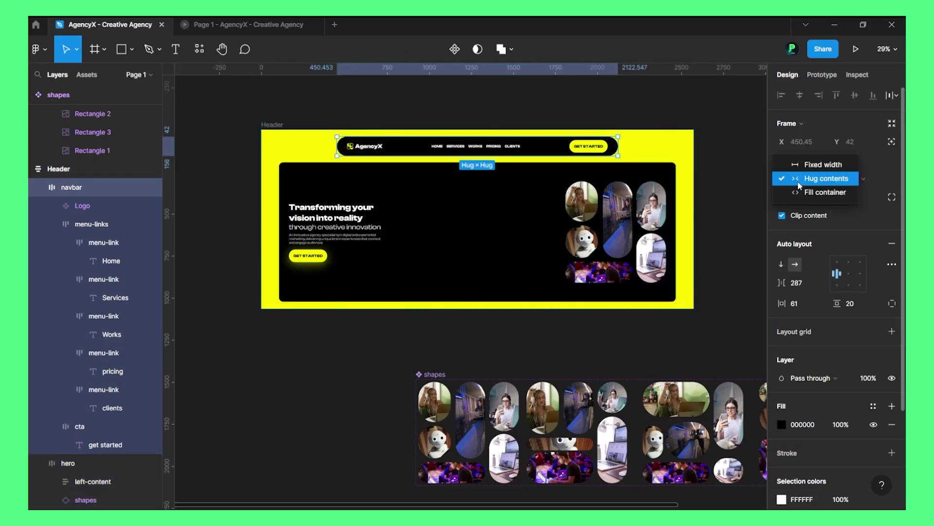
{"action": "left_click", "coordinate": [823, 192]}
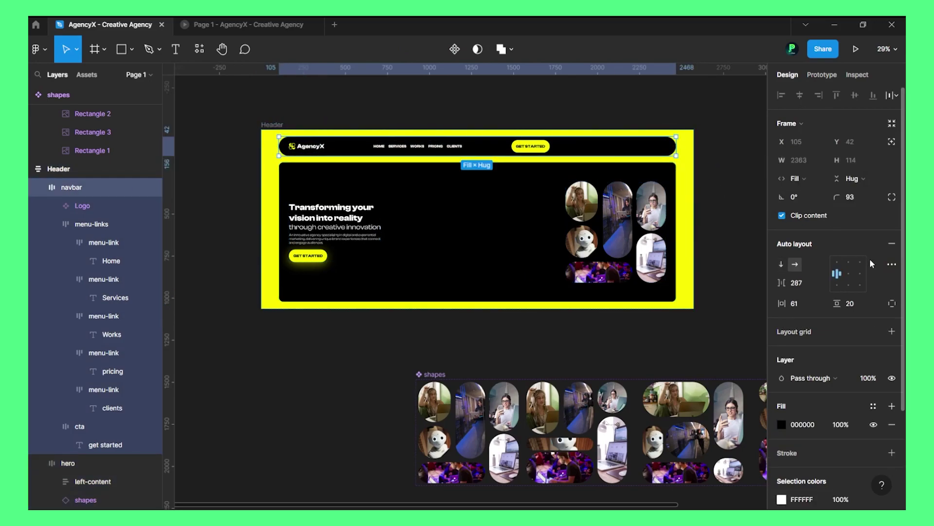
{"action": "left_click", "coordinate": [892, 264]}
{"action": "left_click", "coordinate": [750, 364]}
{"action": "left_click", "coordinate": [691, 377]}
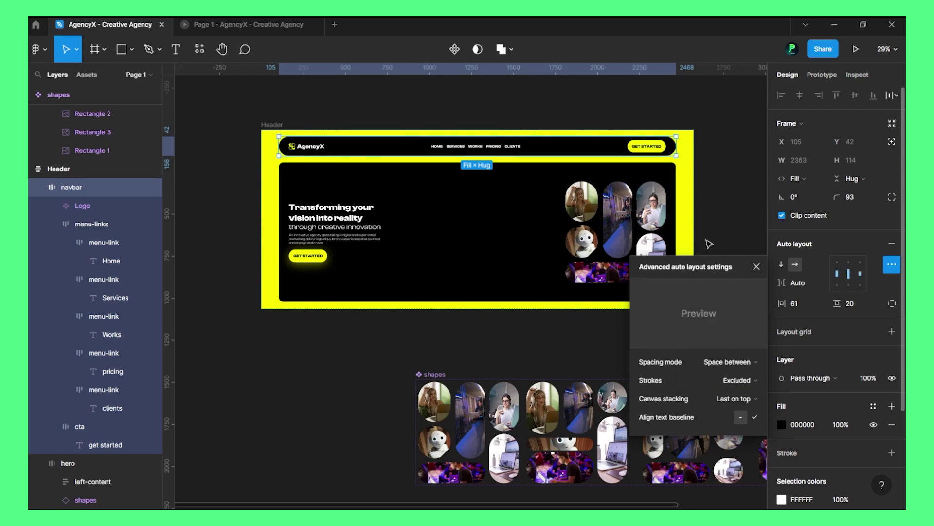
{"action": "left_click", "coordinate": [709, 244]}
Narrow the Header frame to a width of 2052 and check the layout in the prototype preview
{"action": "left_click", "coordinate": [288, 130]}
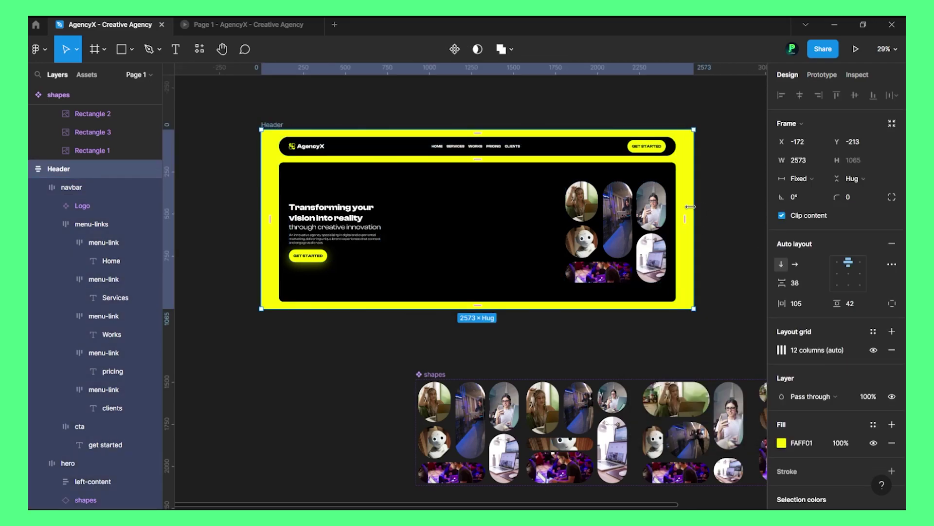
{"action": "left_click_drag", "start_coordinate": [693, 204], "coordinate": [606, 206]}
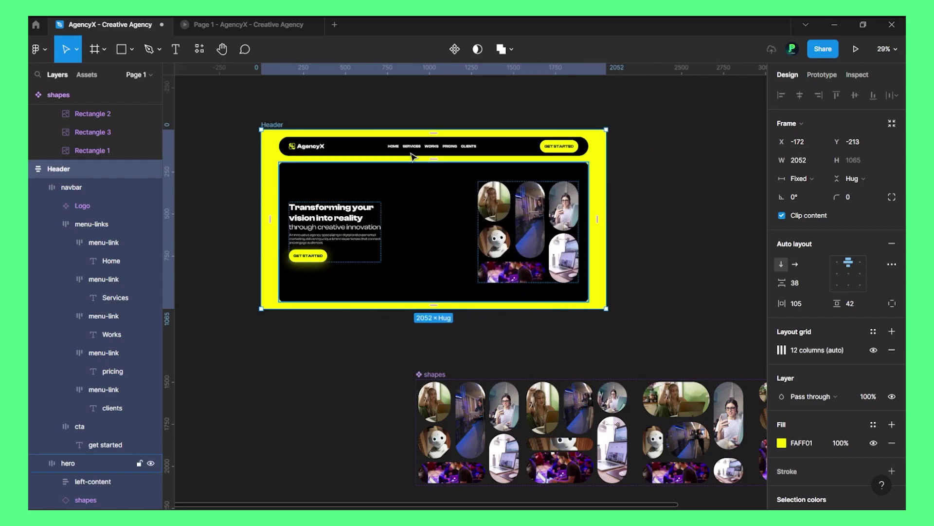
{"action": "left_click", "coordinate": [232, 146]}
{"action": "left_click", "coordinate": [236, 19]}
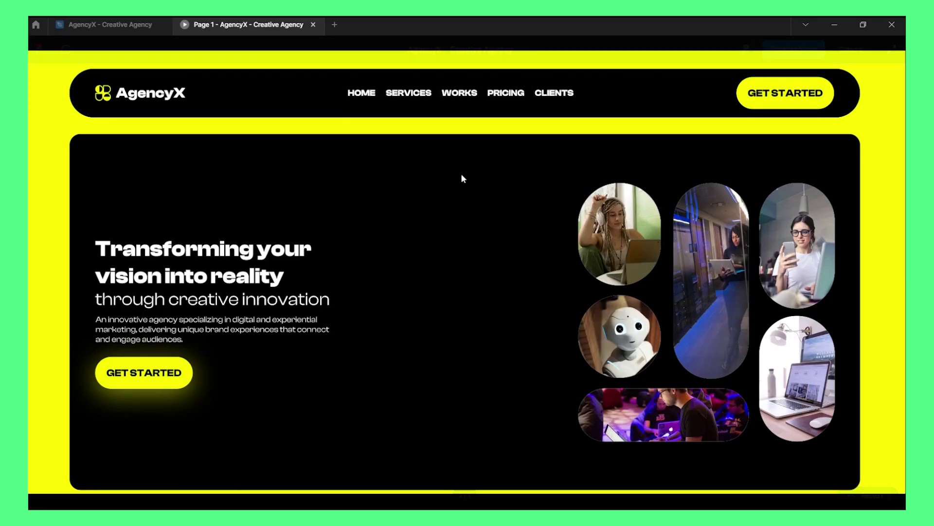
Widen the Header frame to a width of 2824 and check how the layout responds in the prototype preview
{"action": "left_click", "coordinate": [117, 19]}
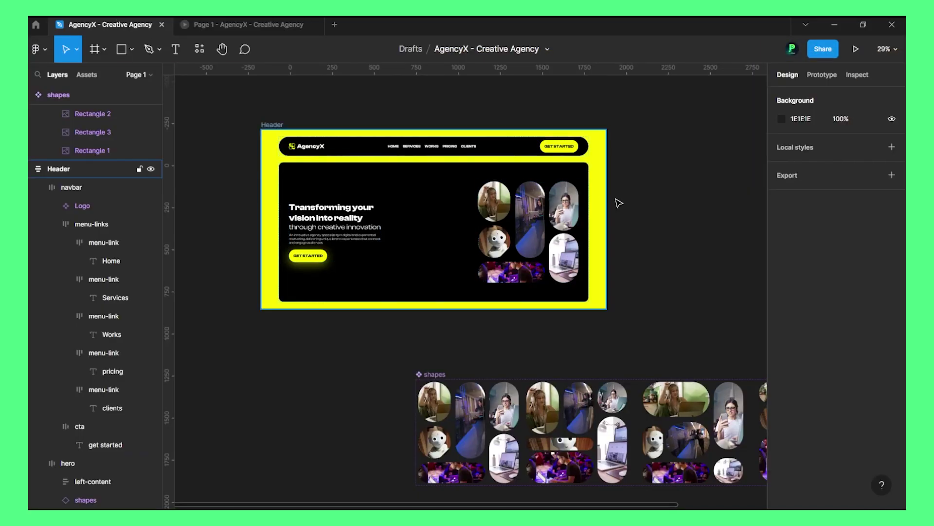
{"action": "left_click", "coordinate": [604, 202]}
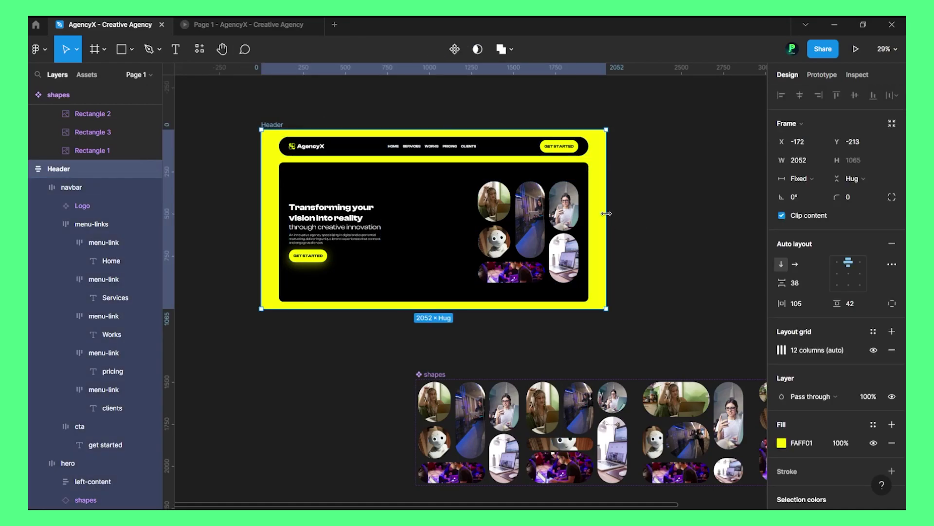
{"action": "left_click_drag", "start_coordinate": [607, 213], "coordinate": [737, 225]}
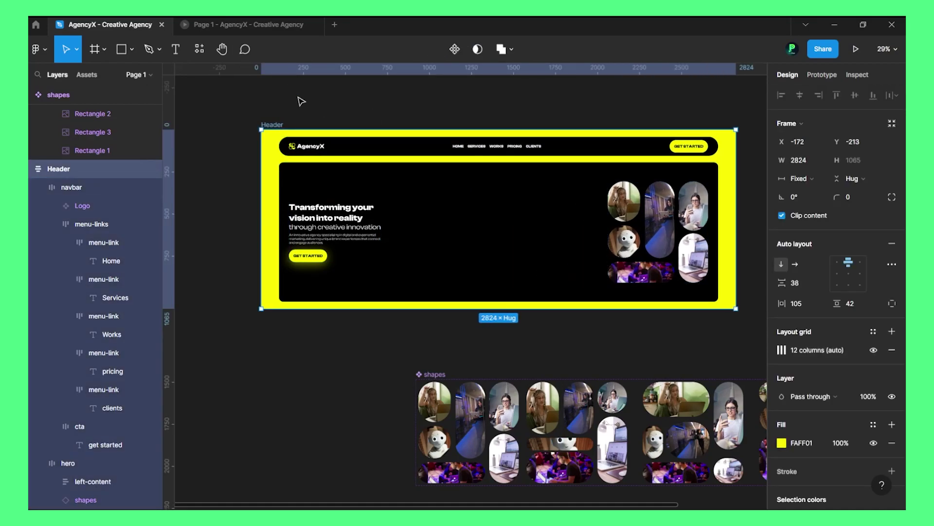
{"action": "left_click", "coordinate": [240, 20]}
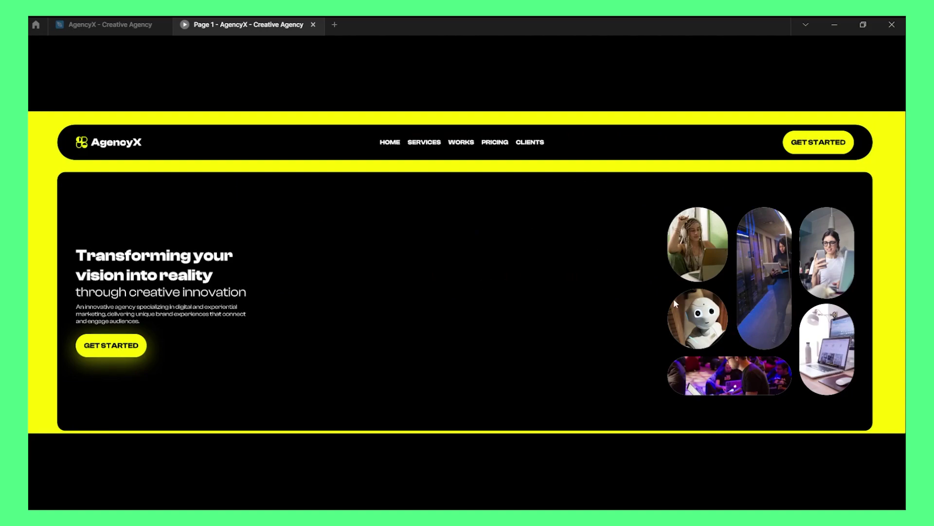
{"action": "scroll", "coordinate": [673, 295], "scroll_direction": "down", "scroll_amount": 1}
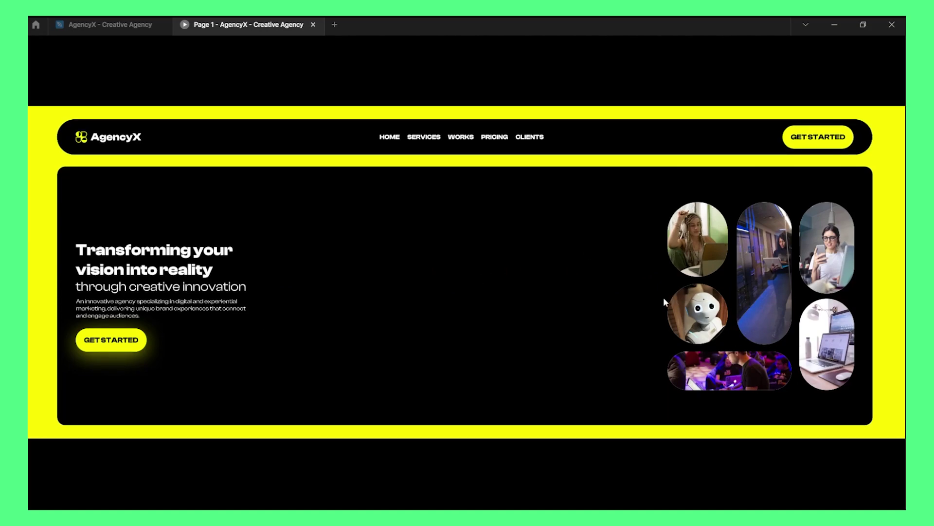
{"action": "left_click", "coordinate": [110, 24]}
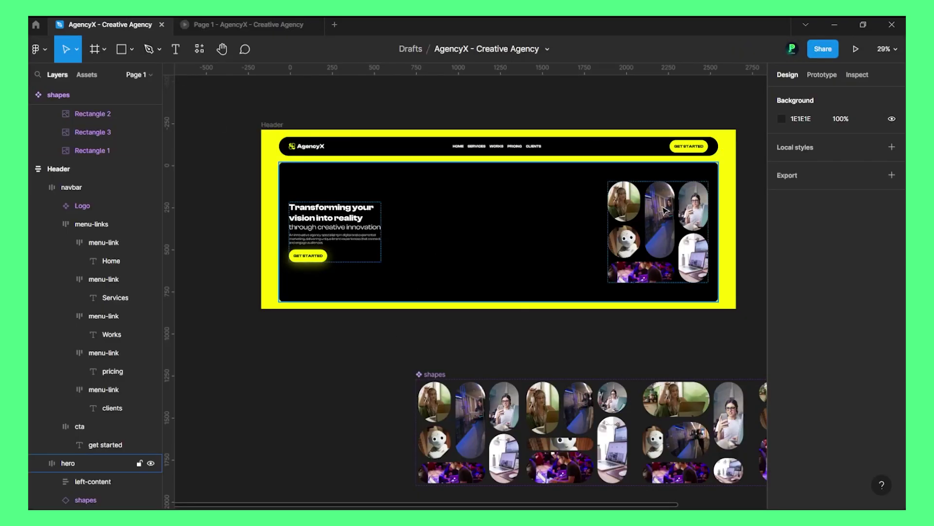
{"action": "left_click", "coordinate": [299, 119]}
{"action": "left_click", "coordinate": [246, 25]}
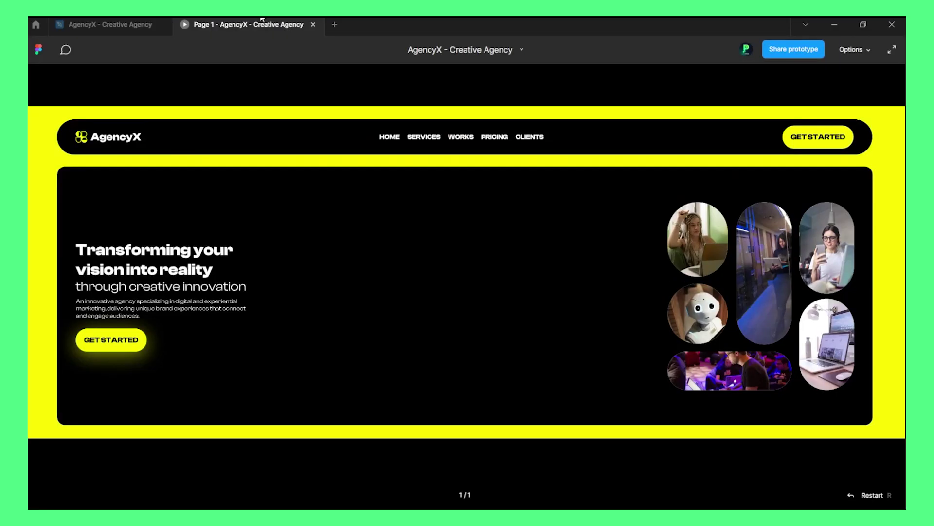
Narrow the Header frame to a width of 1980 and check the layout in the prototype preview
{"action": "left_click", "coordinate": [104, 20]}
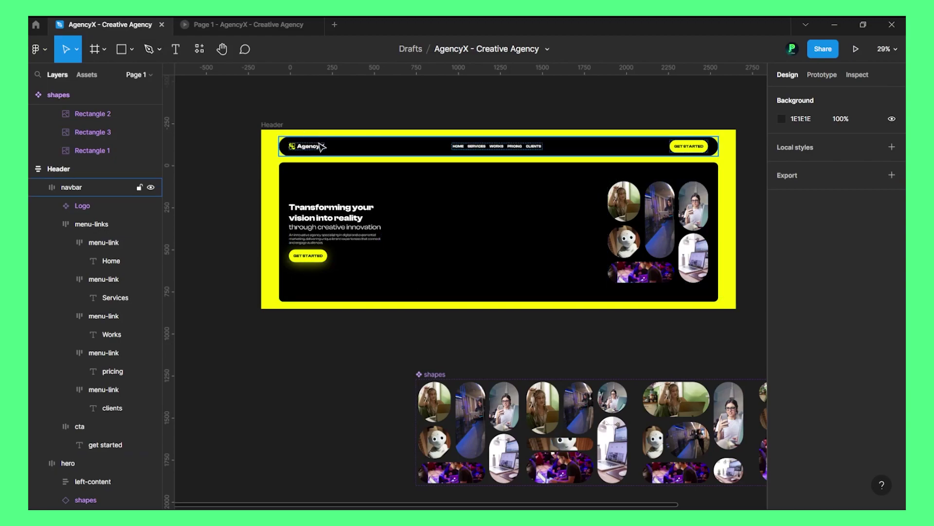
{"action": "left_click_drag", "start_coordinate": [736, 194], "coordinate": [594, 194]}
{"action": "left_click", "coordinate": [288, 20]}
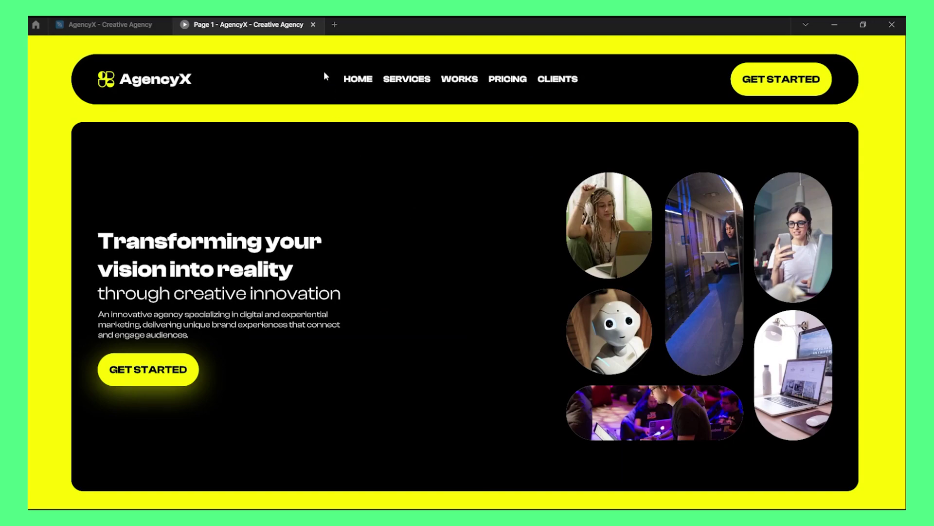
Close and relaunch the prototype preview, then switch its zoom mode so the Header fills the available width
{"action": "left_click", "coordinate": [313, 24]}
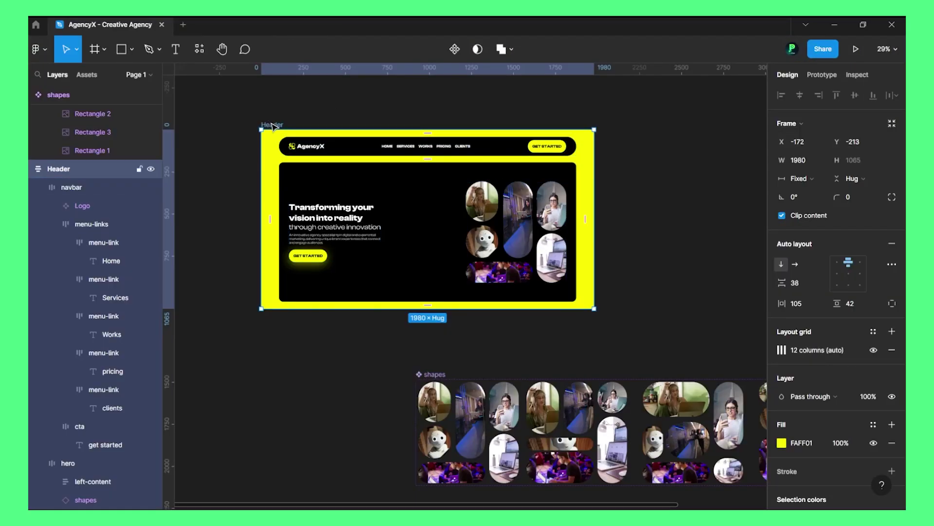
{"action": "left_click", "coordinate": [849, 59]}
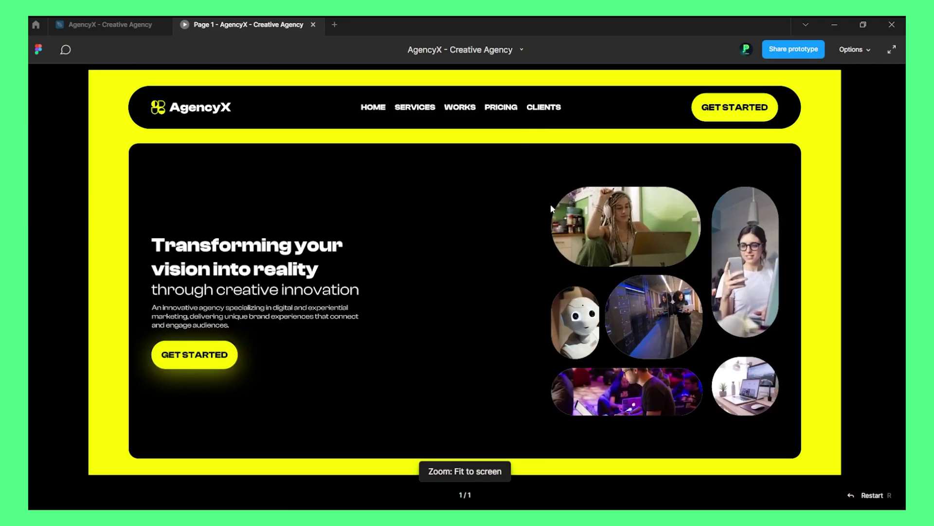
{"action": "key", "text": "z"}
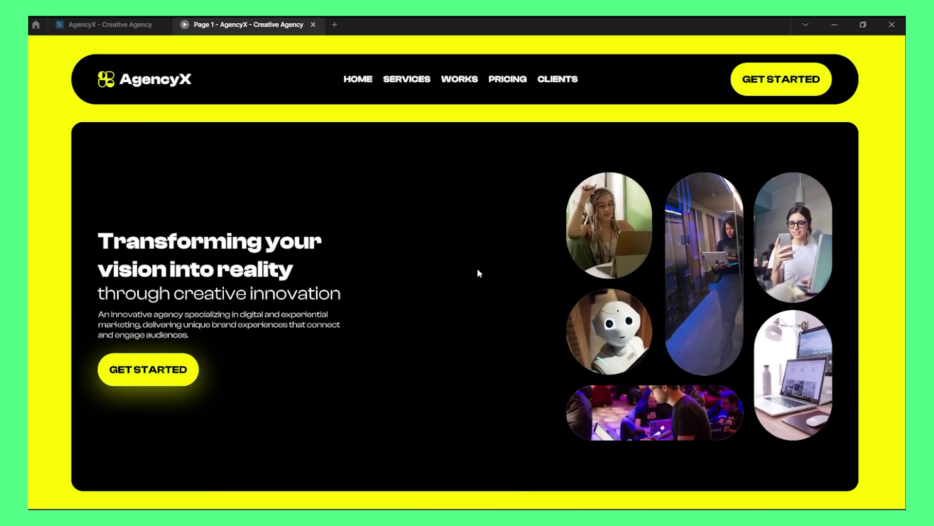
Widen the Header frame to a width of 2250 and check the layout in the prototype preview
{"action": "left_click", "coordinate": [110, 22]}
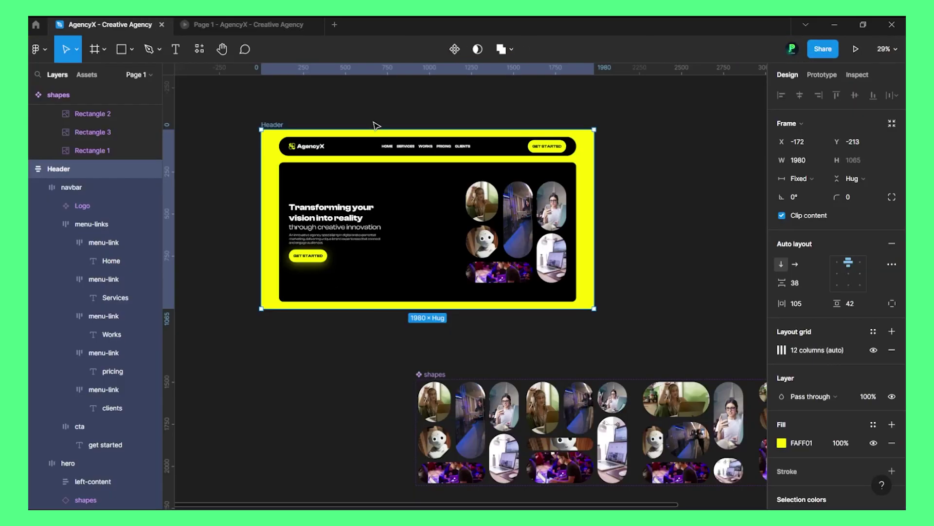
{"action": "left_click", "coordinate": [279, 114]}
{"action": "left_click", "coordinate": [275, 125]}
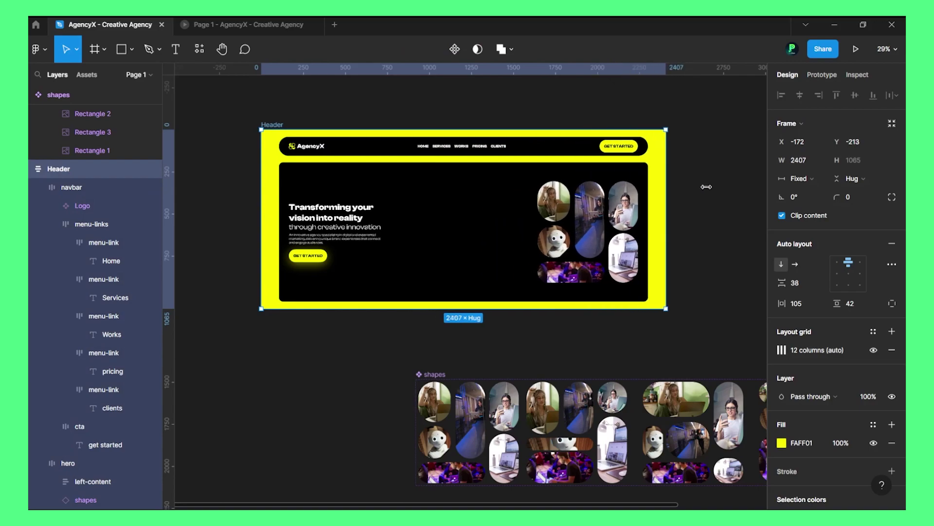
{"action": "left_click", "coordinate": [251, 22]}
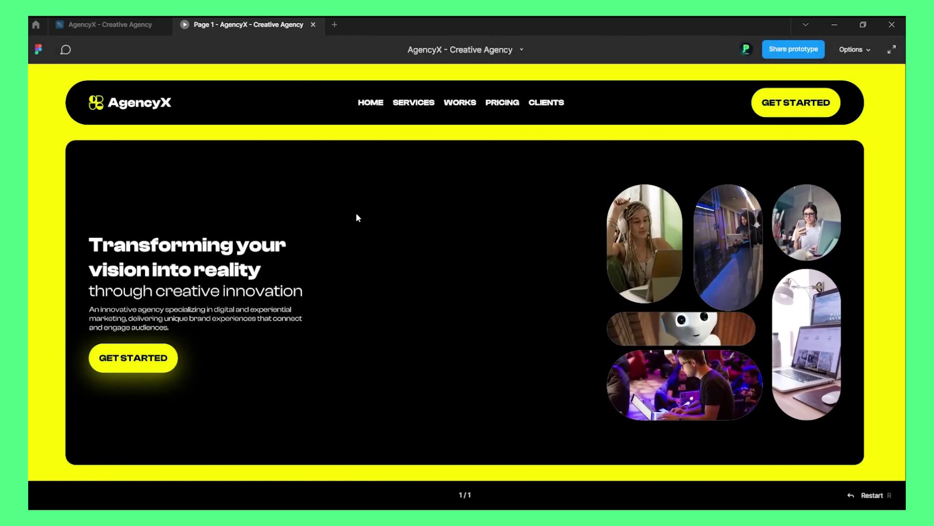
Narrow the Header frame to a width of 1618 and inspect its navbar and hero on the canvas
{"action": "left_click", "coordinate": [141, 26]}
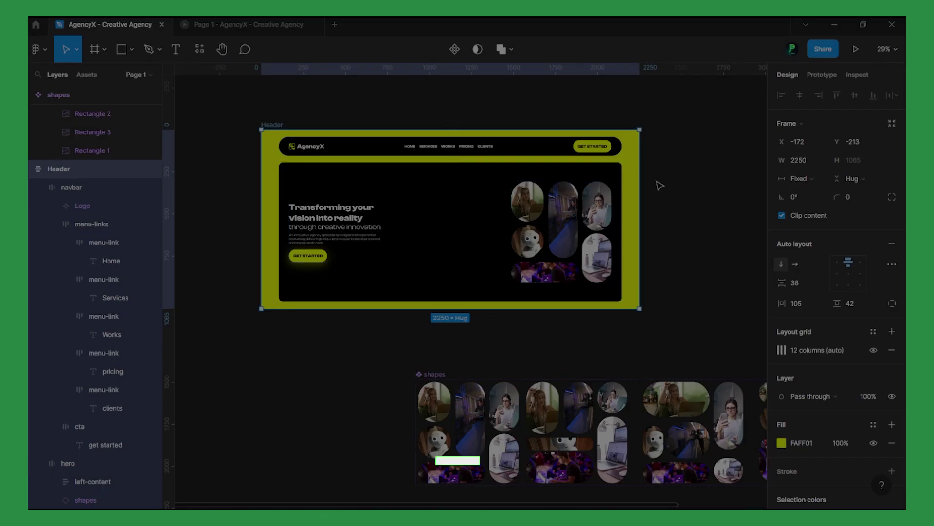
{"action": "left_click_drag", "start_coordinate": [649, 184], "coordinate": [577, 205]}
{"action": "left_click", "coordinate": [561, 337]}
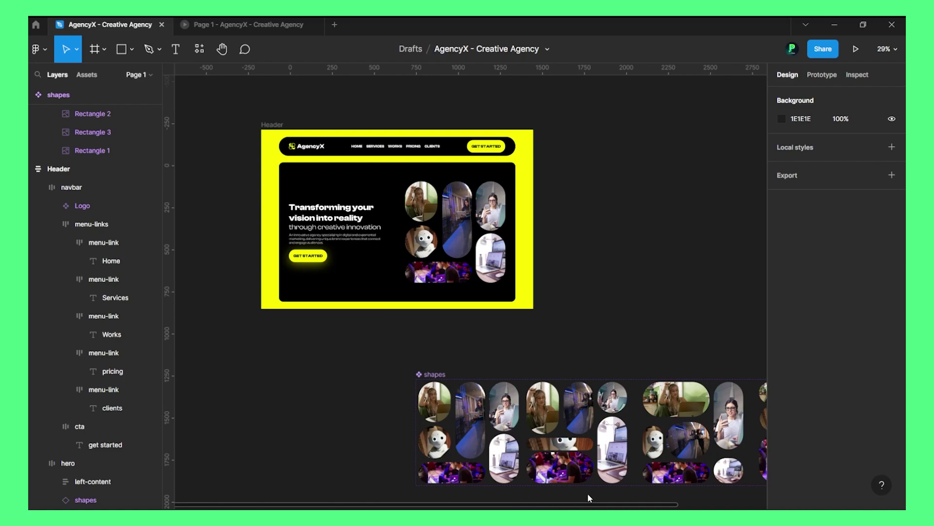
{"action": "left_click", "coordinate": [273, 125]}
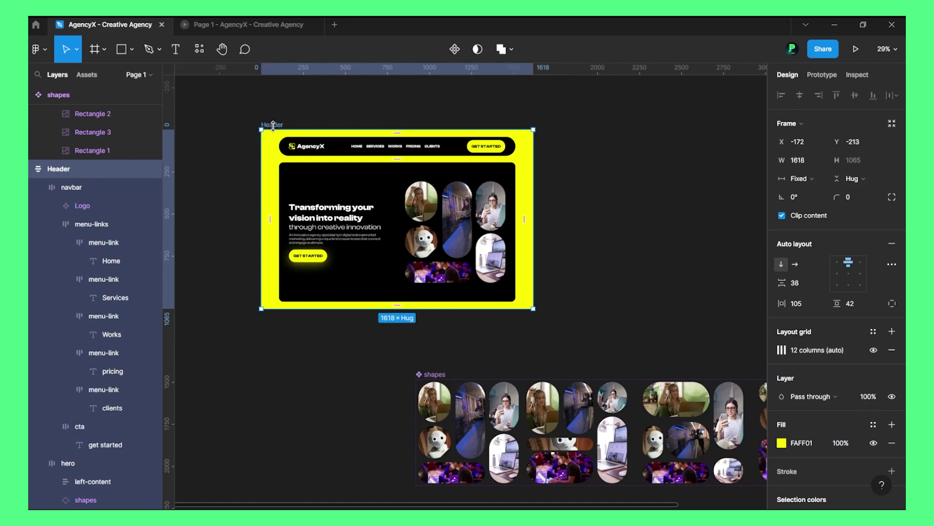